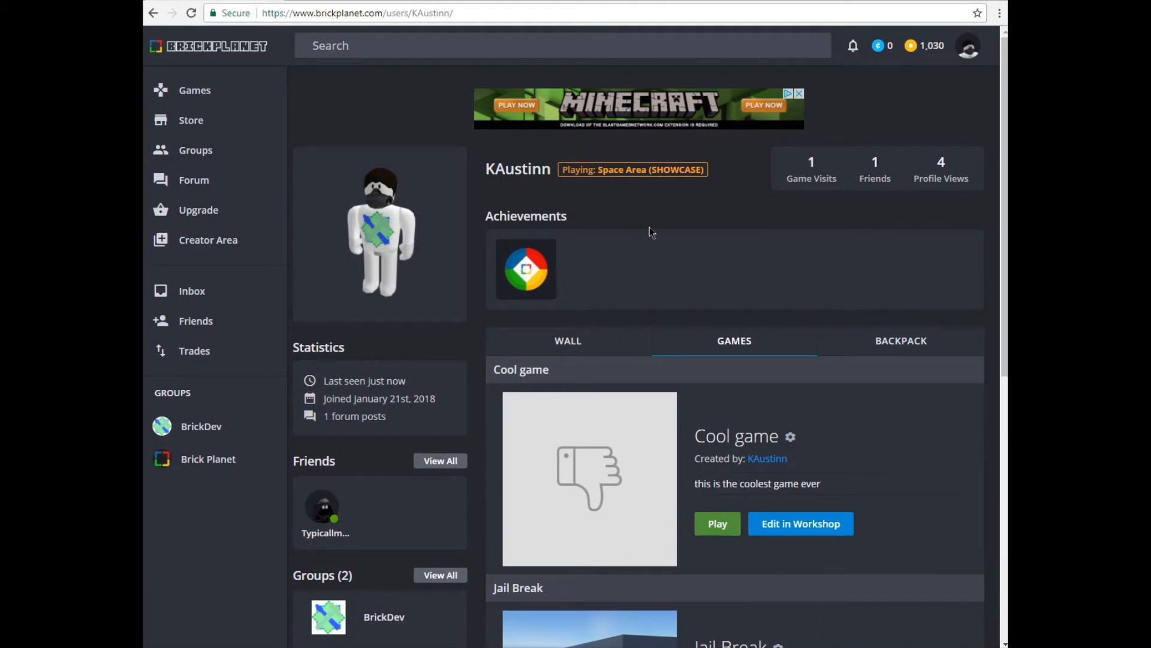
# Go to the Brick Planet home page at brickplanet.com.
pyautogui.scroll(-3, 606, 309)
pyautogui.scroll(3, 612, 397)
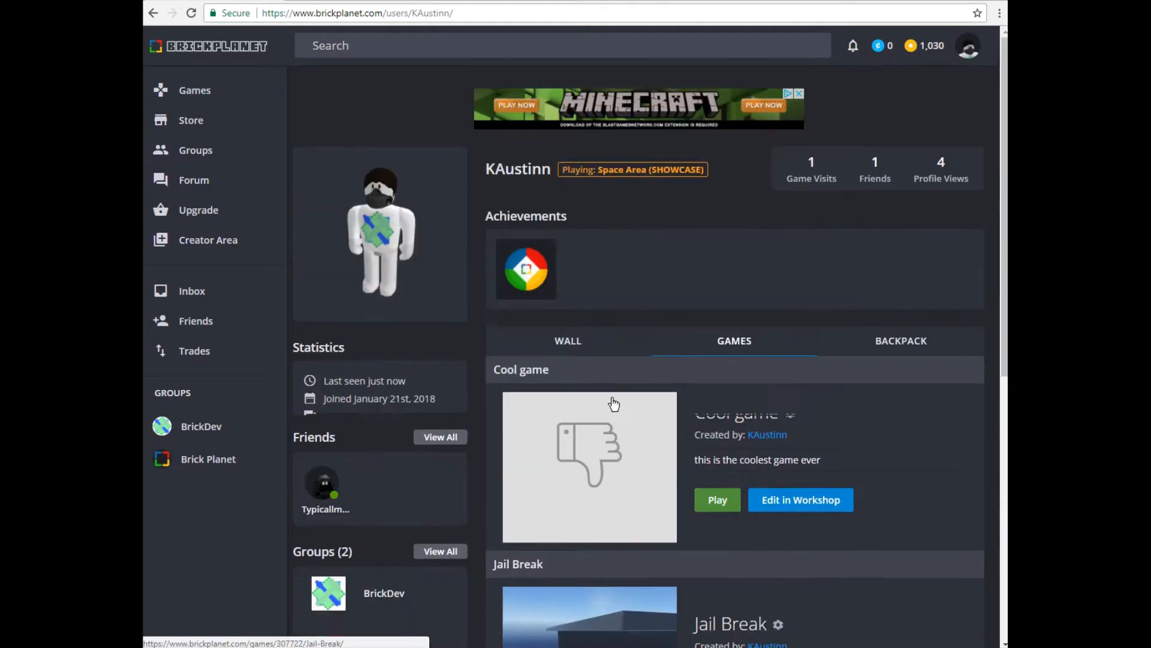
pyautogui.click(415, 17)
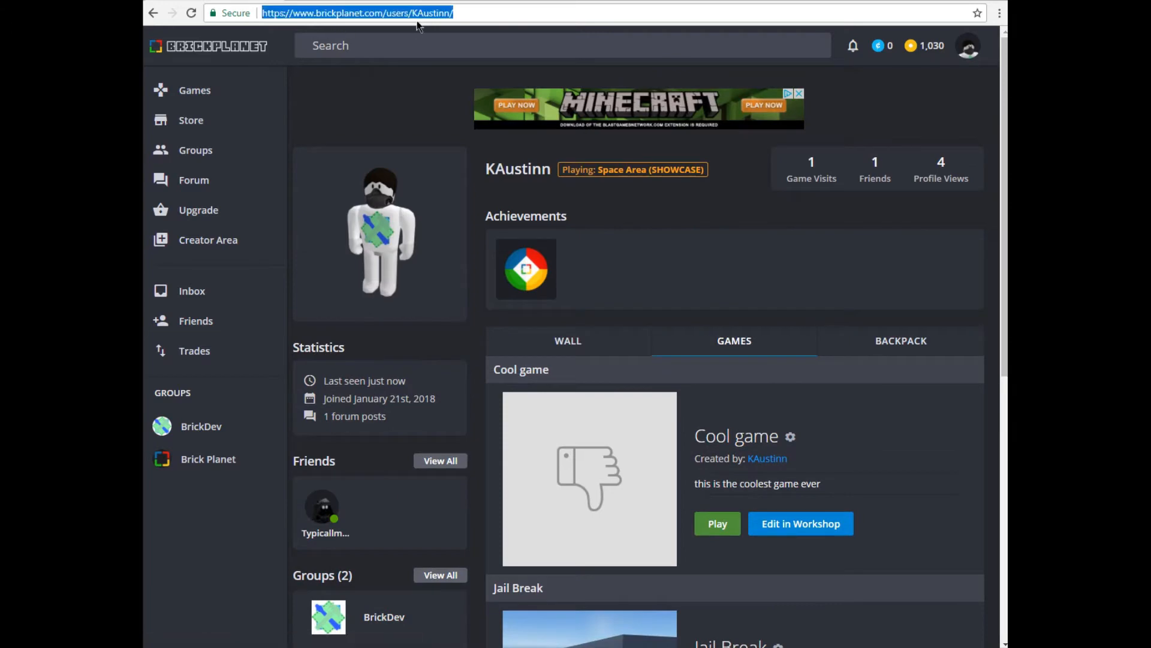
pyautogui.write('brick')
pyautogui.press('BackSpace')
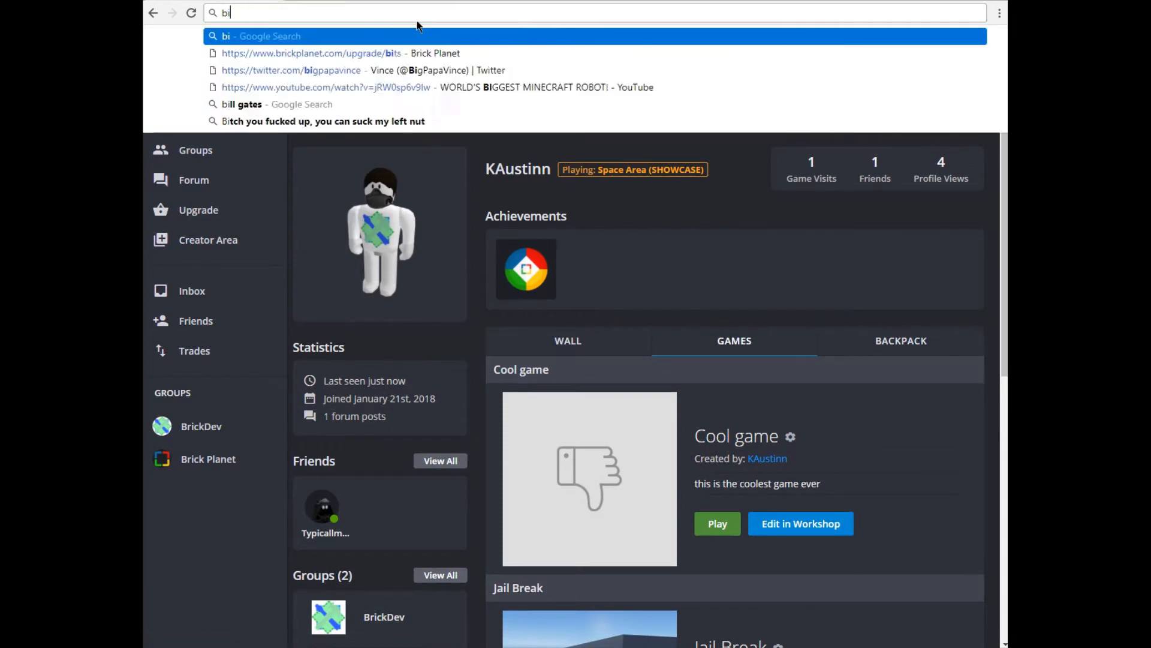
pyautogui.write('ckplane')
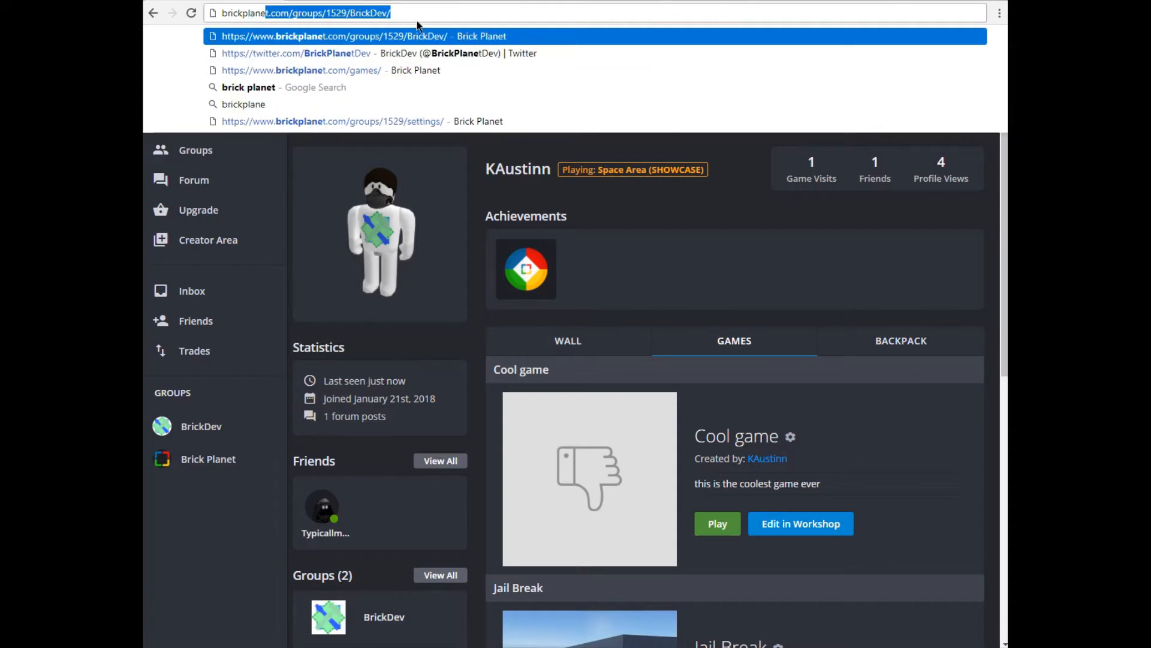
pyautogui.press('BackSpace')
pyautogui.write('t.com')
pyautogui.press('Return')
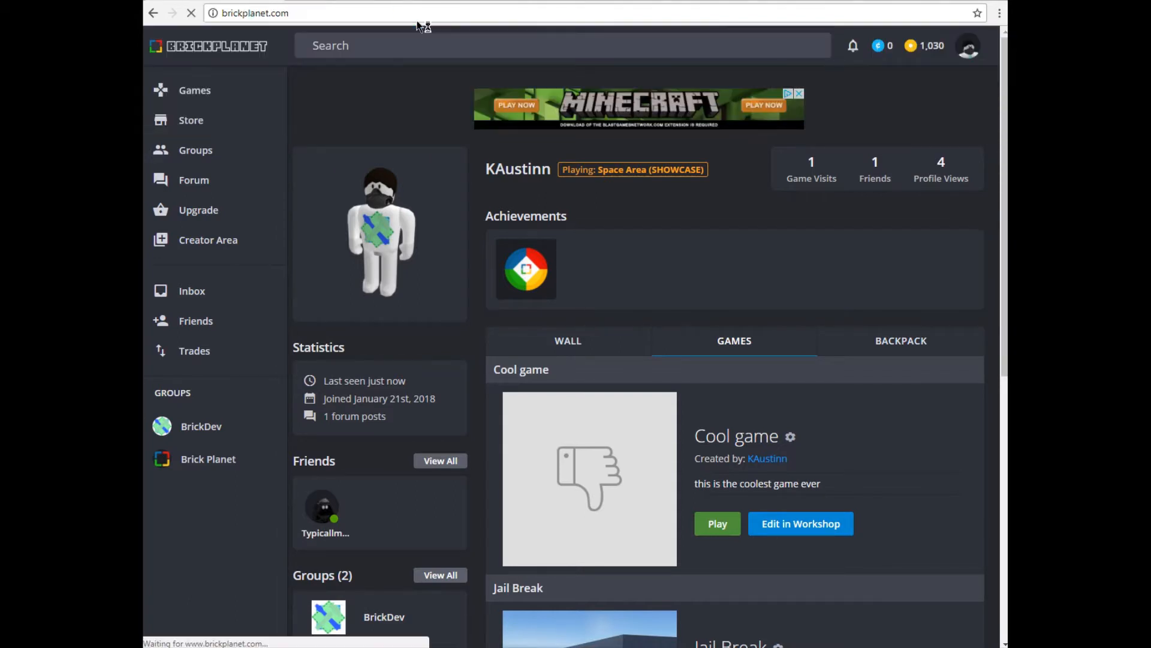
# Go to the Creator Area and start creating a new game.
pyautogui.click(977, 47)
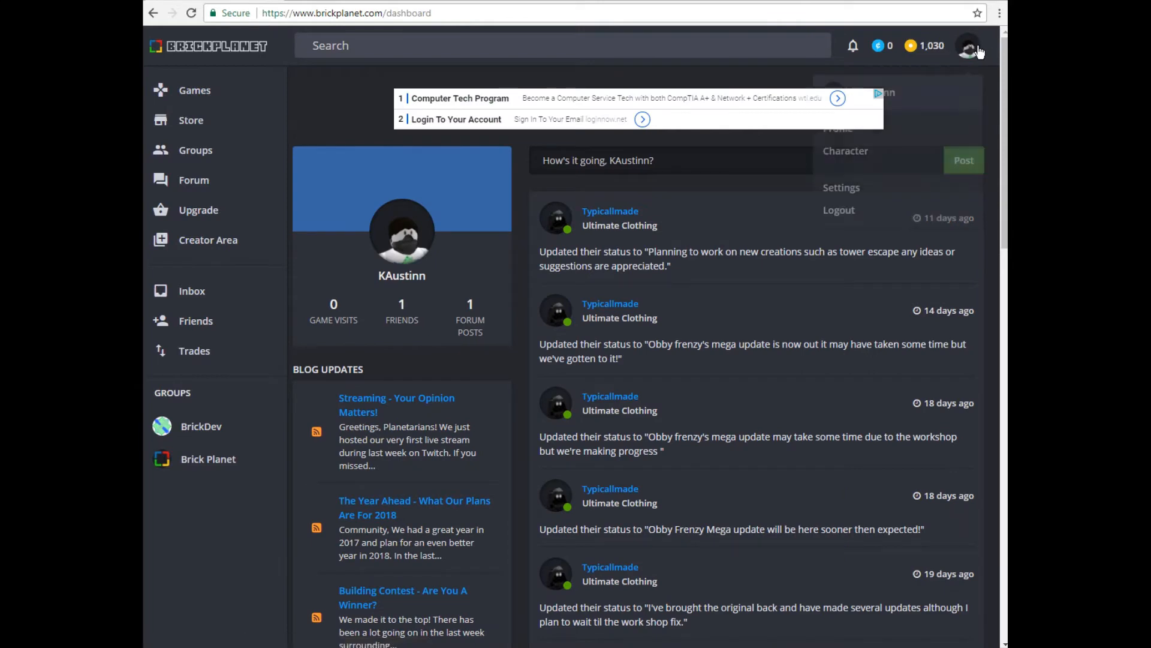
pyautogui.click(323, 99)
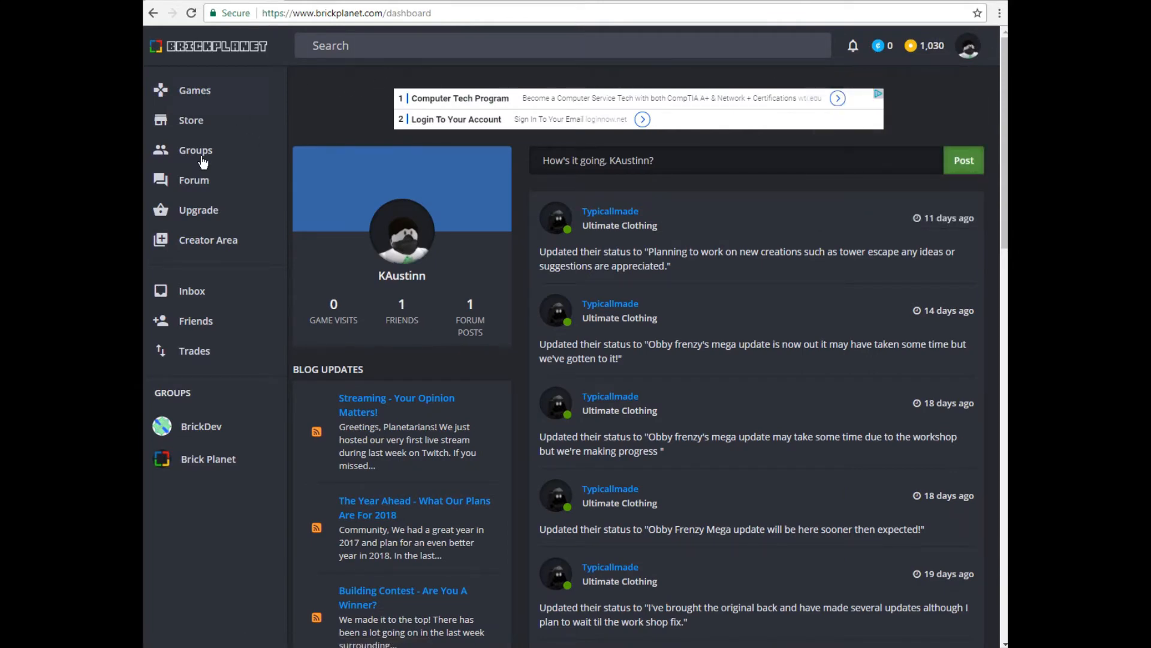
pyautogui.click(205, 241)
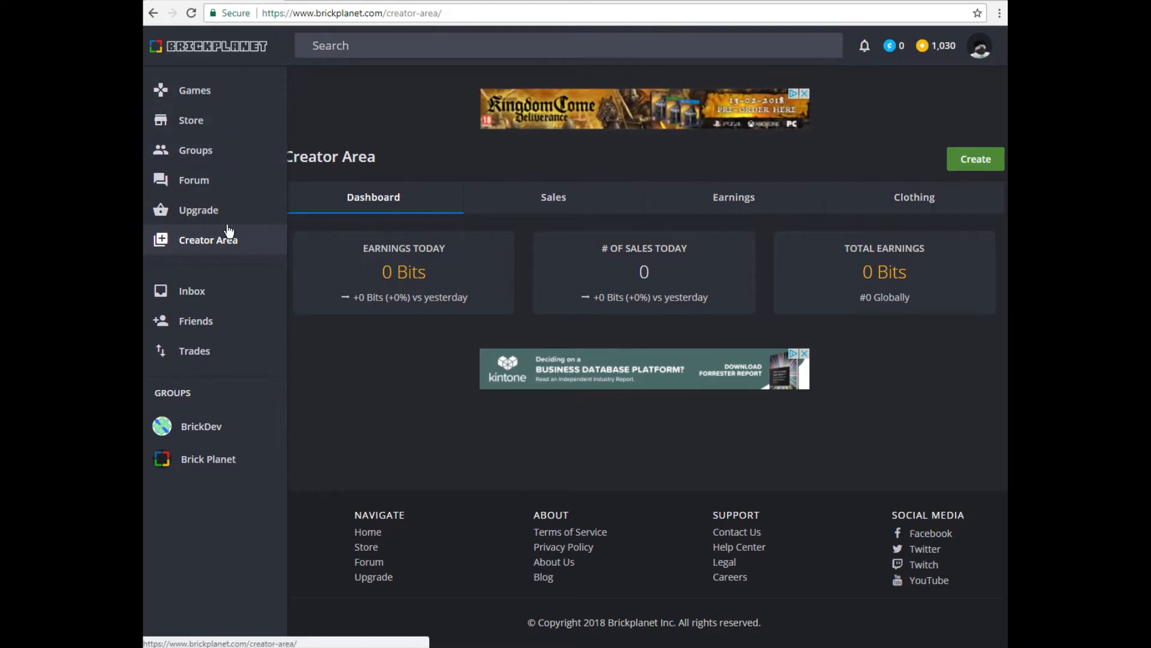
pyautogui.click(202, 237)
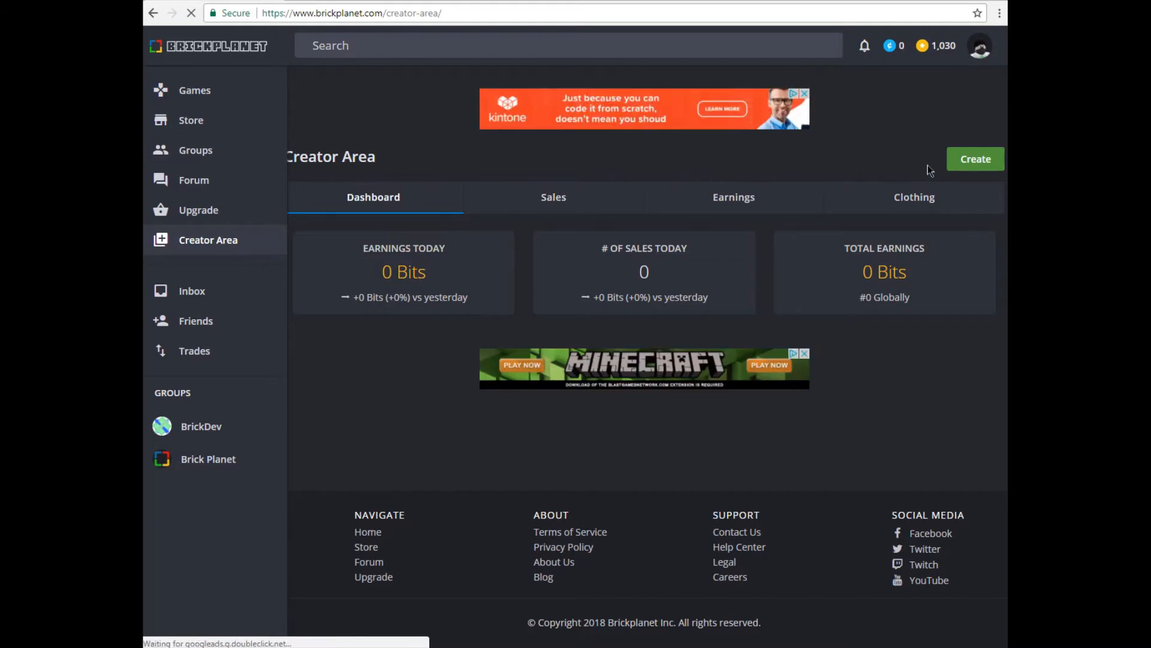
pyautogui.click(967, 163)
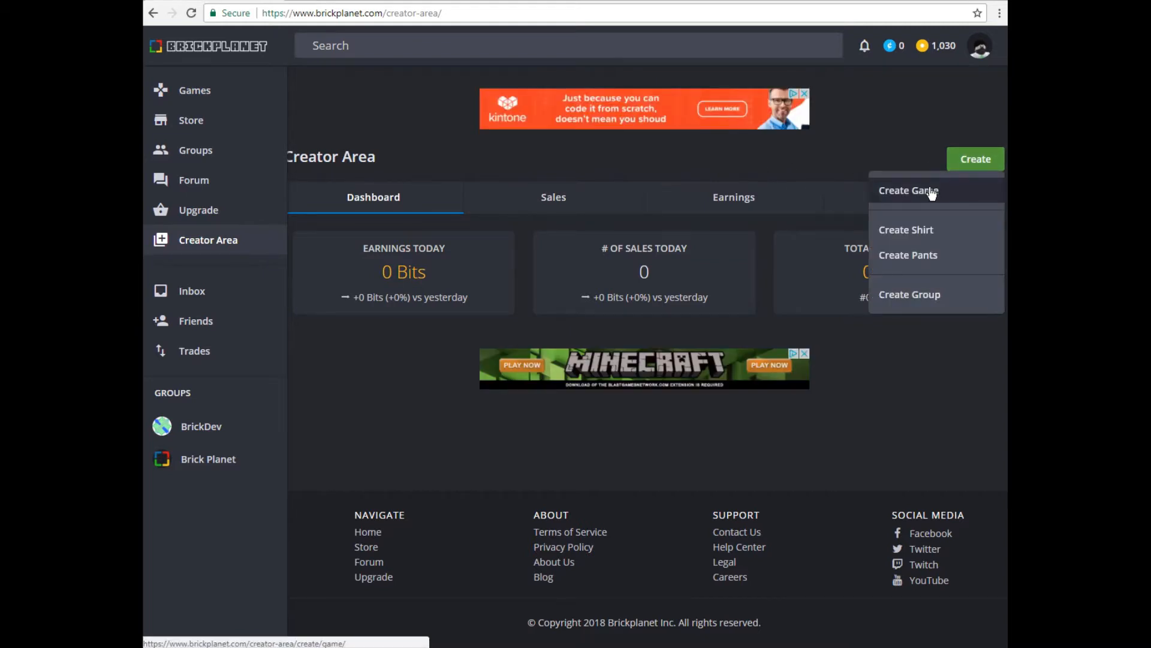
pyautogui.moveTo(960, 161)
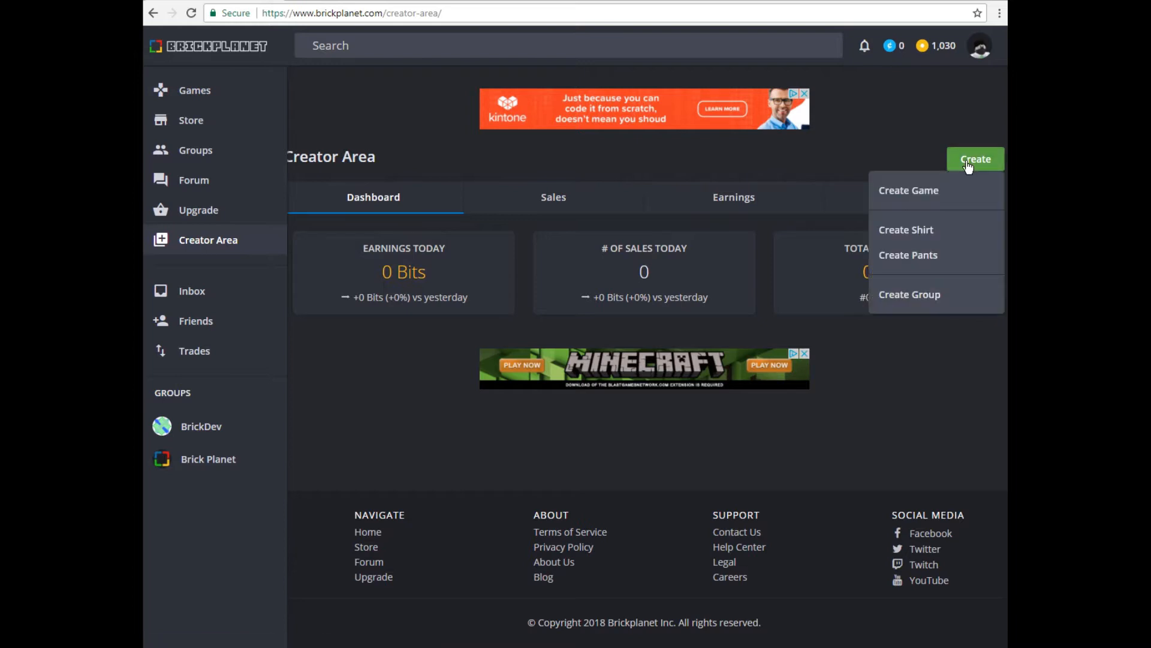
pyautogui.click(933, 189)
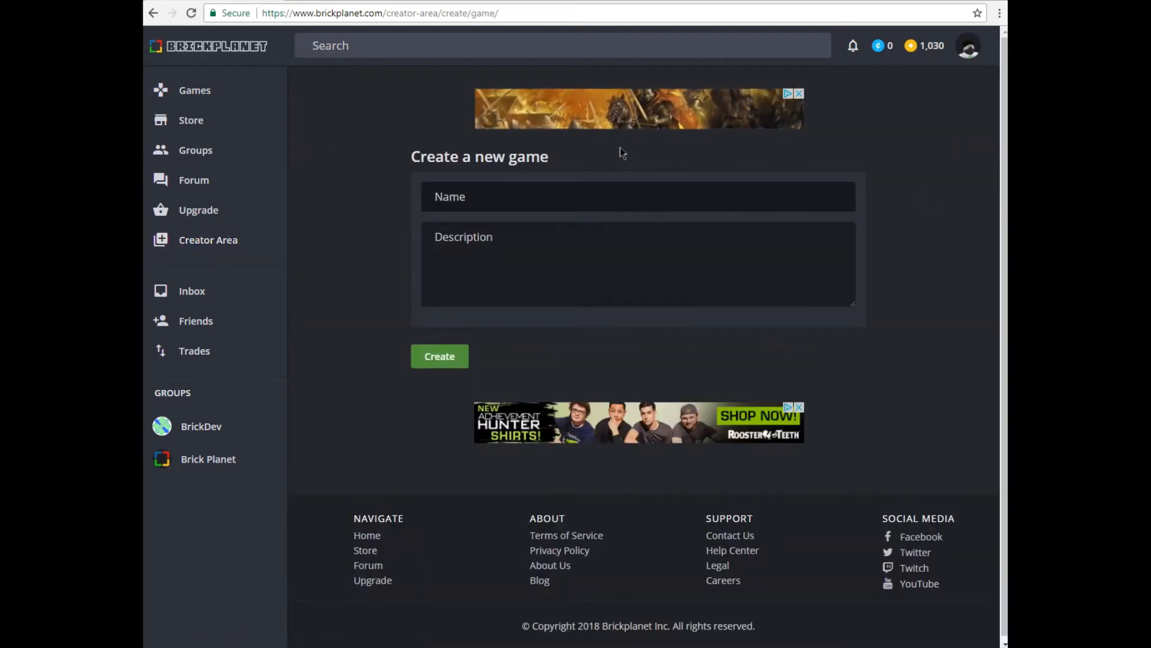
# Create the game with the name "Video Tutorial!" and the description "Hola".
pyautogui.write('Video ')
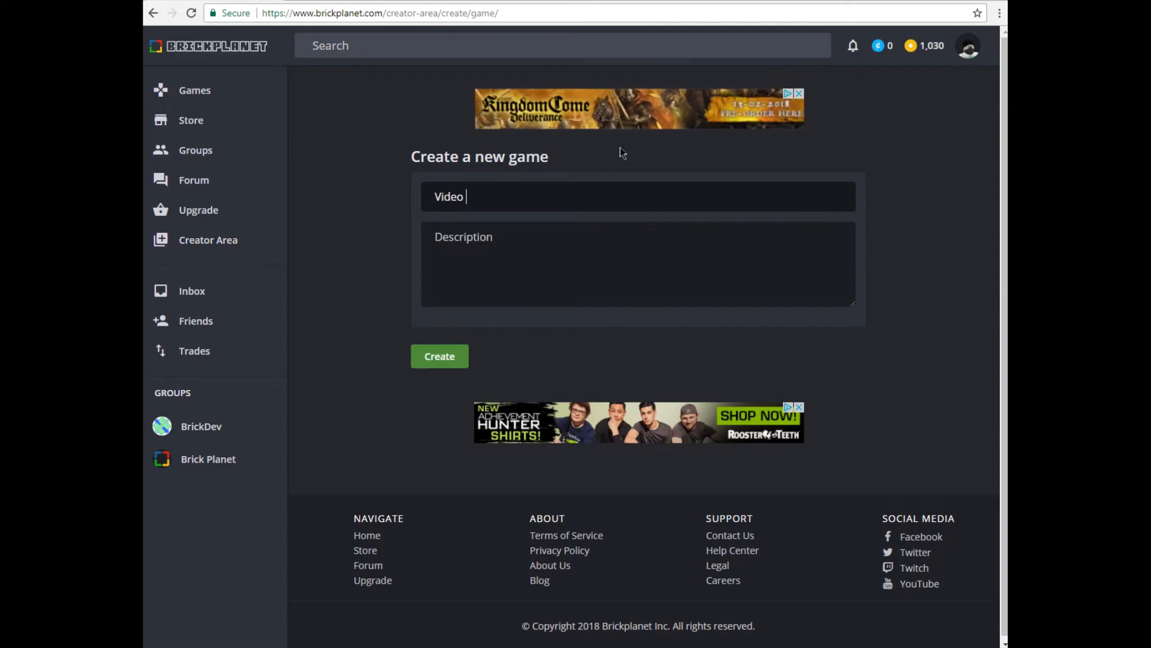
pyautogui.write('Tutorial!')
pyautogui.press('Tab')
pyautogui.write('H')
pyautogui.press('BackSpace')
pyautogui.write('Hola')
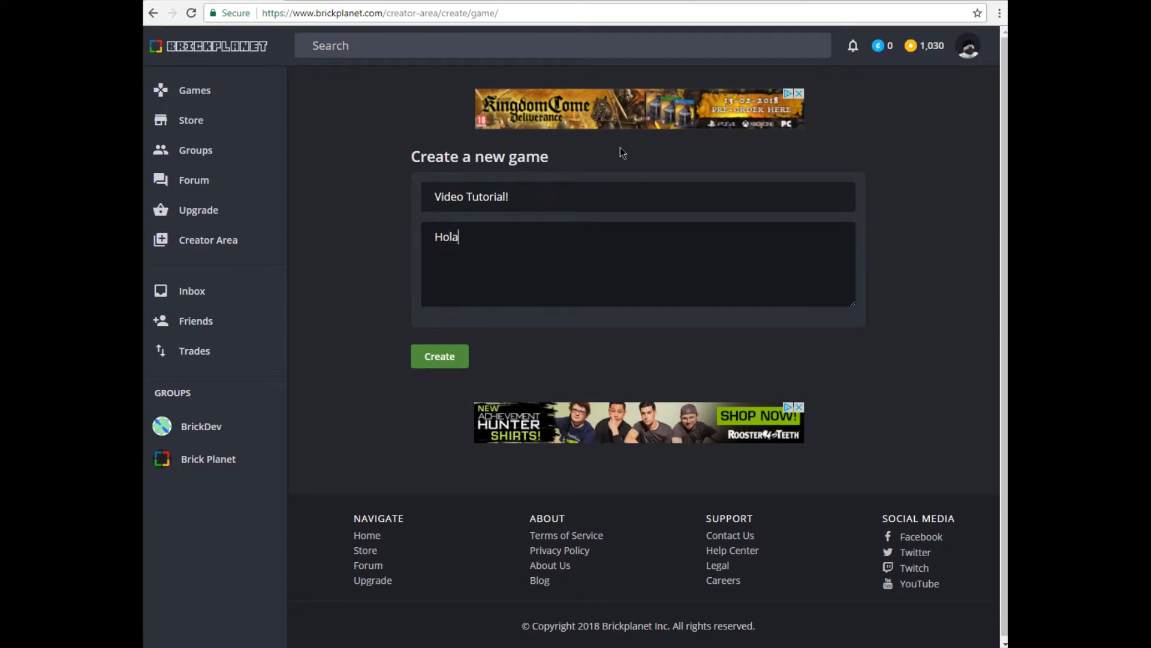
pyautogui.moveTo(536, 193); pyautogui.dragTo(427, 196)
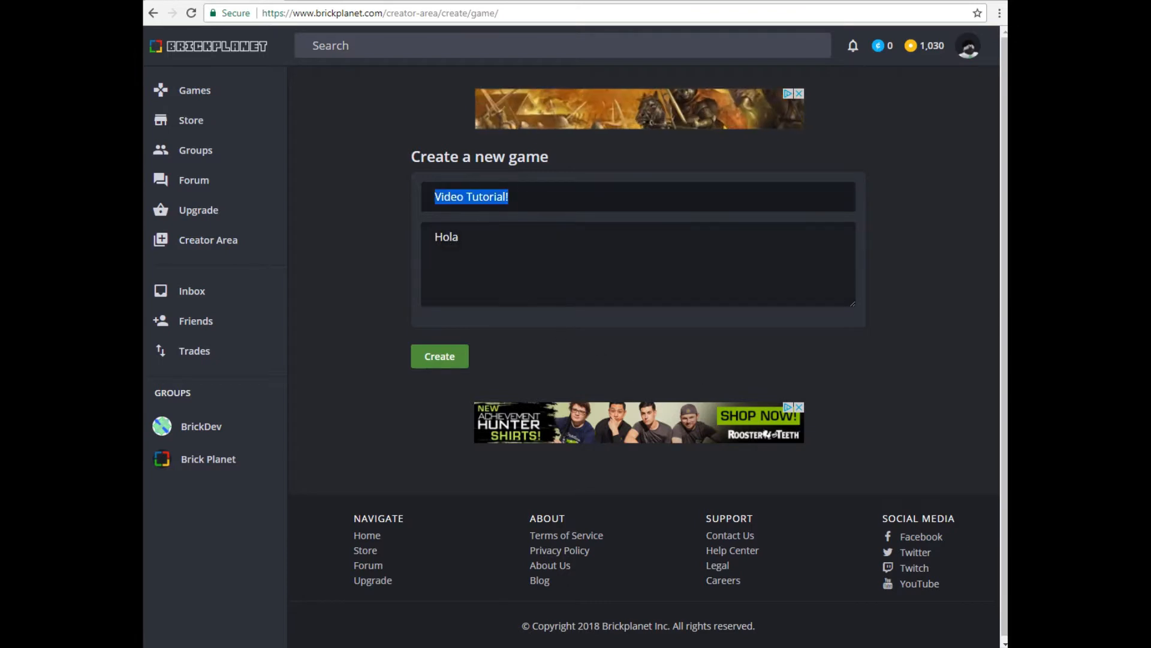
pyautogui.moveTo(550, 244); pyautogui.dragTo(295, 426)
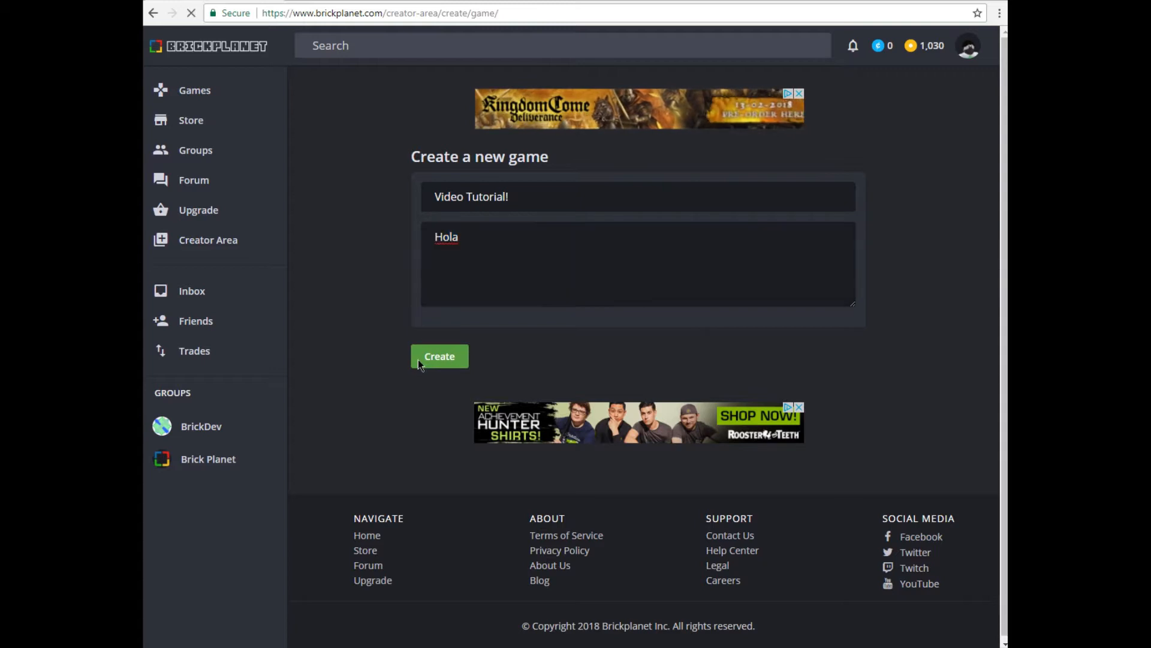
pyautogui.click(432, 356)
pyautogui.scroll(-5, 653, 364)
pyautogui.scroll(5, 653, 363)
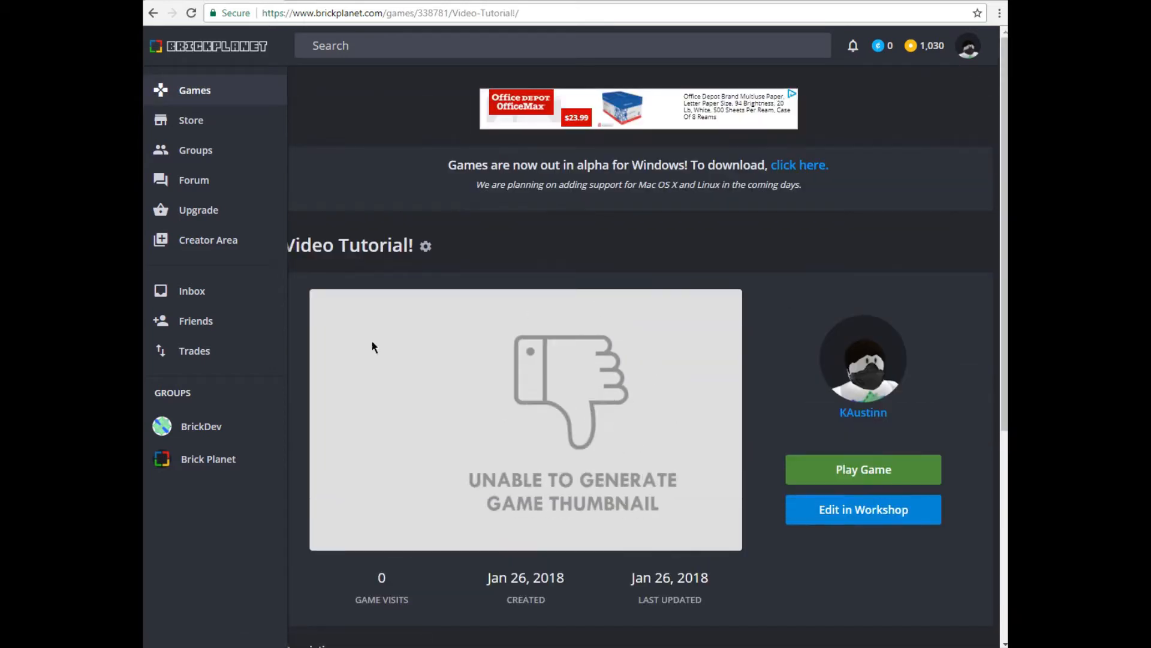
# Open the games list on the account's own profile and expand the Video Tutorial! entry.
pyautogui.click(971, 57)
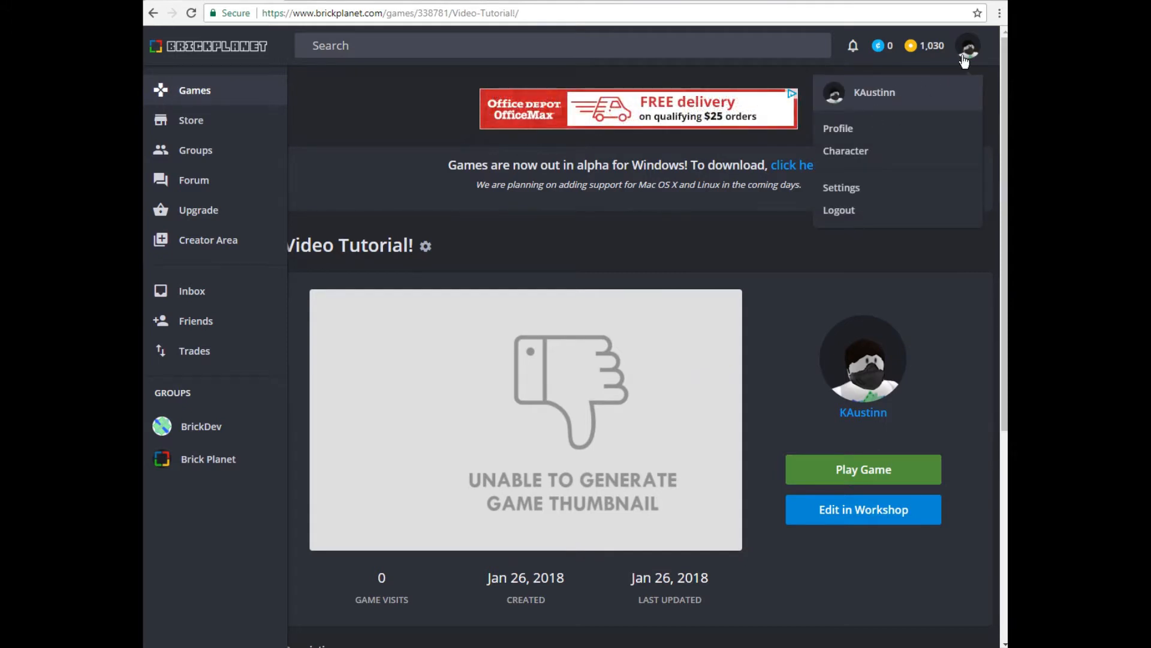
pyautogui.click(967, 57)
pyautogui.click(968, 55)
pyautogui.click(848, 130)
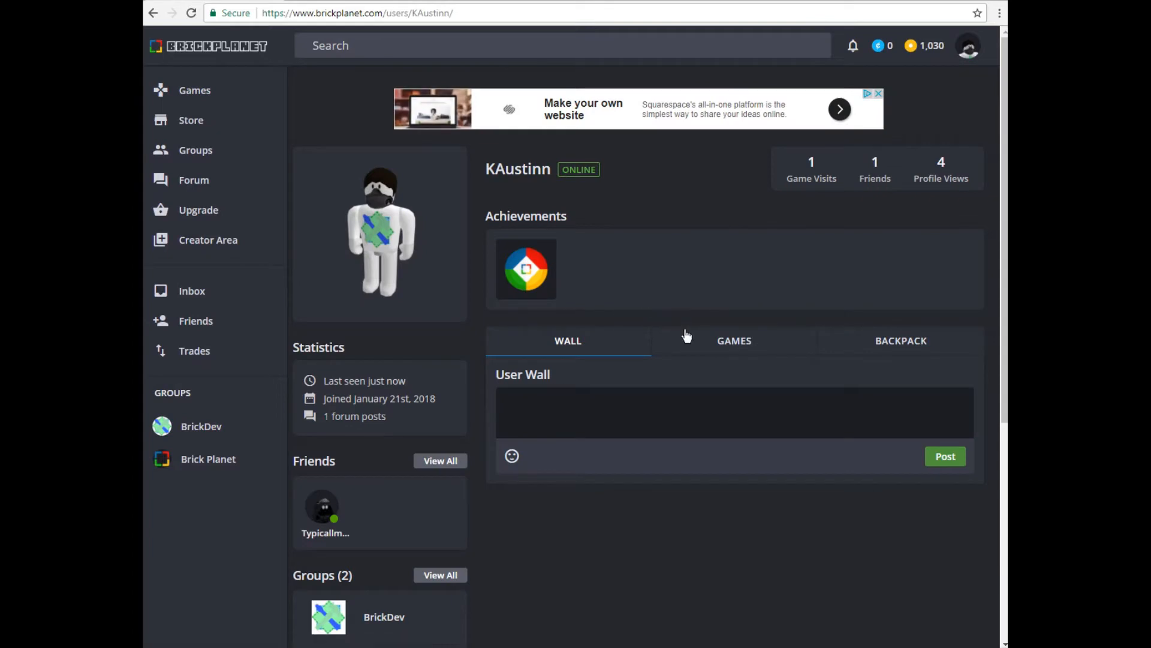
pyautogui.click(699, 343)
pyautogui.scroll(-3, 699, 340)
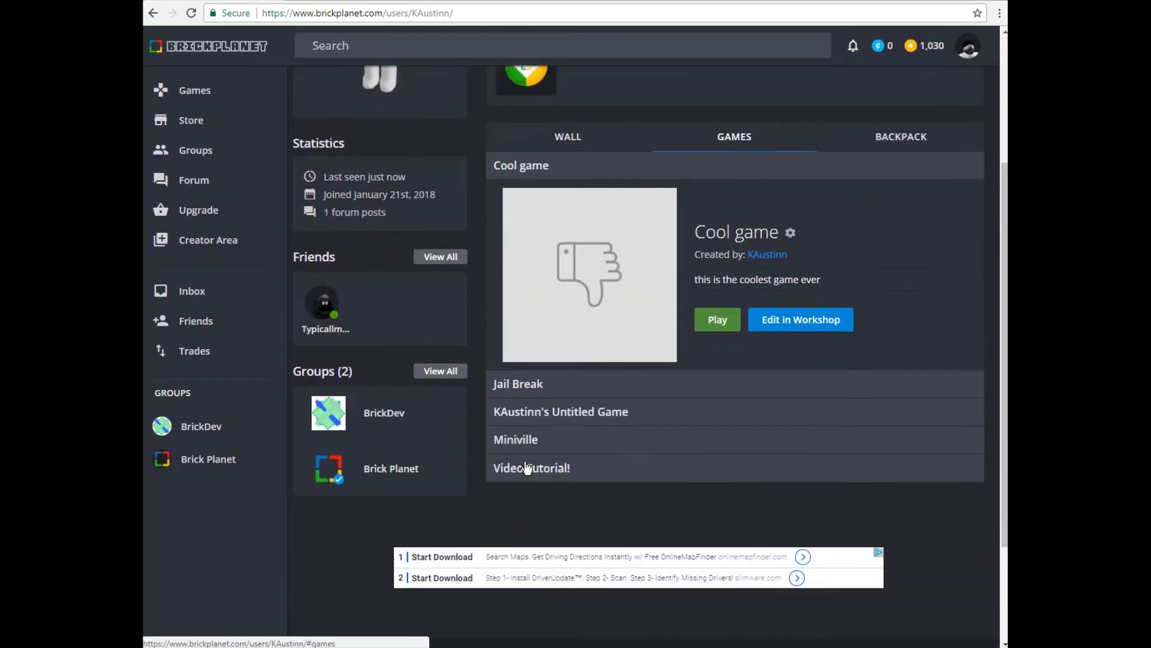
pyautogui.click(528, 470)
pyautogui.scroll(-5, 690, 201)
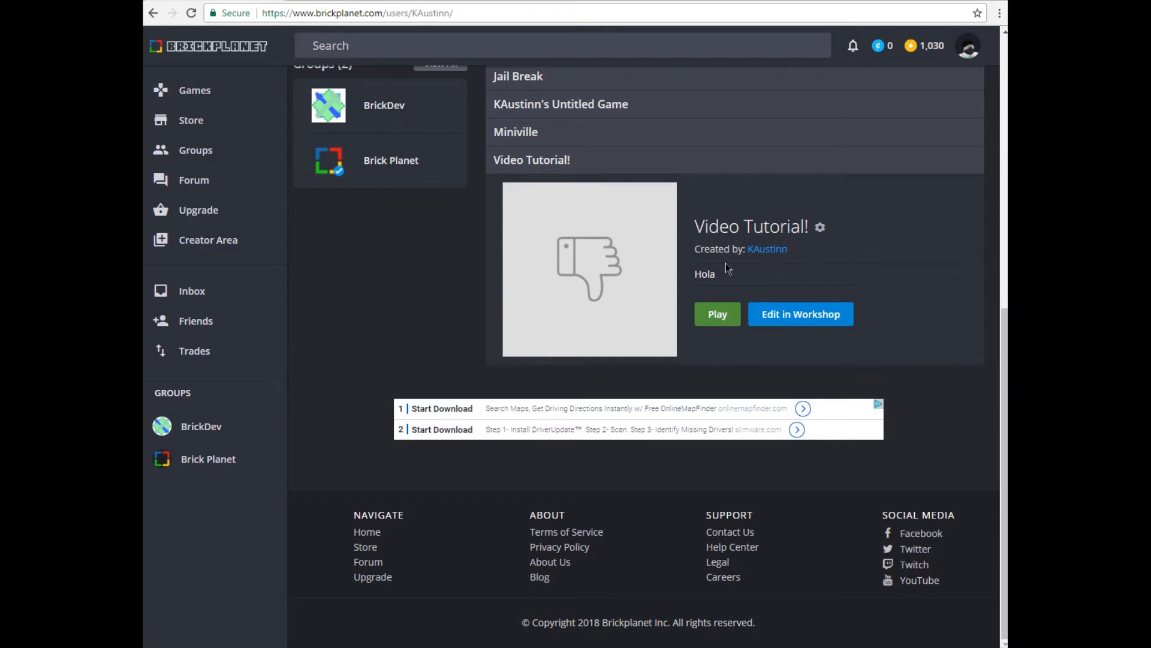
# Open the Video Tutorial! game for editing in the Brick Planet Workshop.
pyautogui.scroll(1, 728, 263)
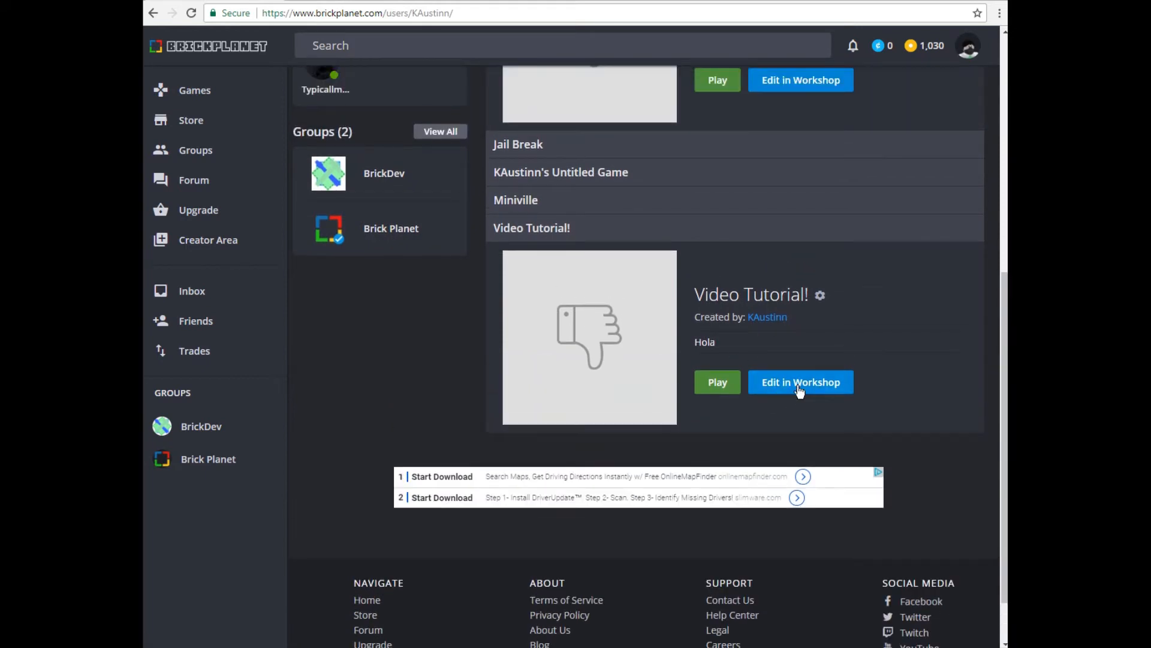
pyautogui.scroll(2, 756, 372)
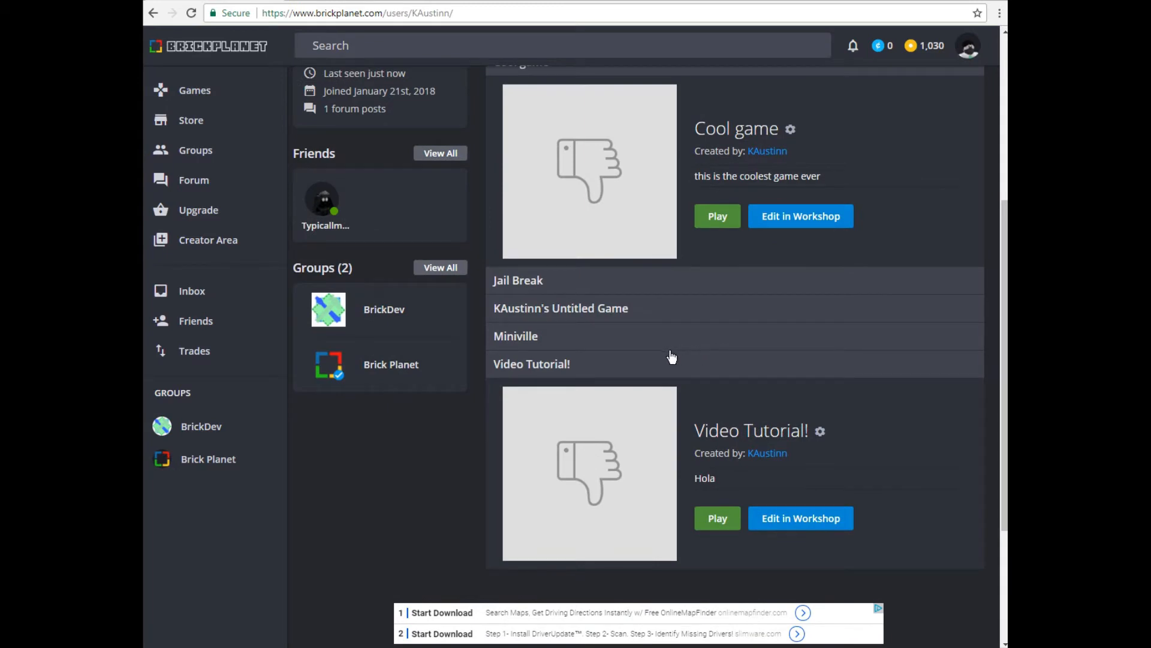
pyautogui.scroll(5, 758, 302)
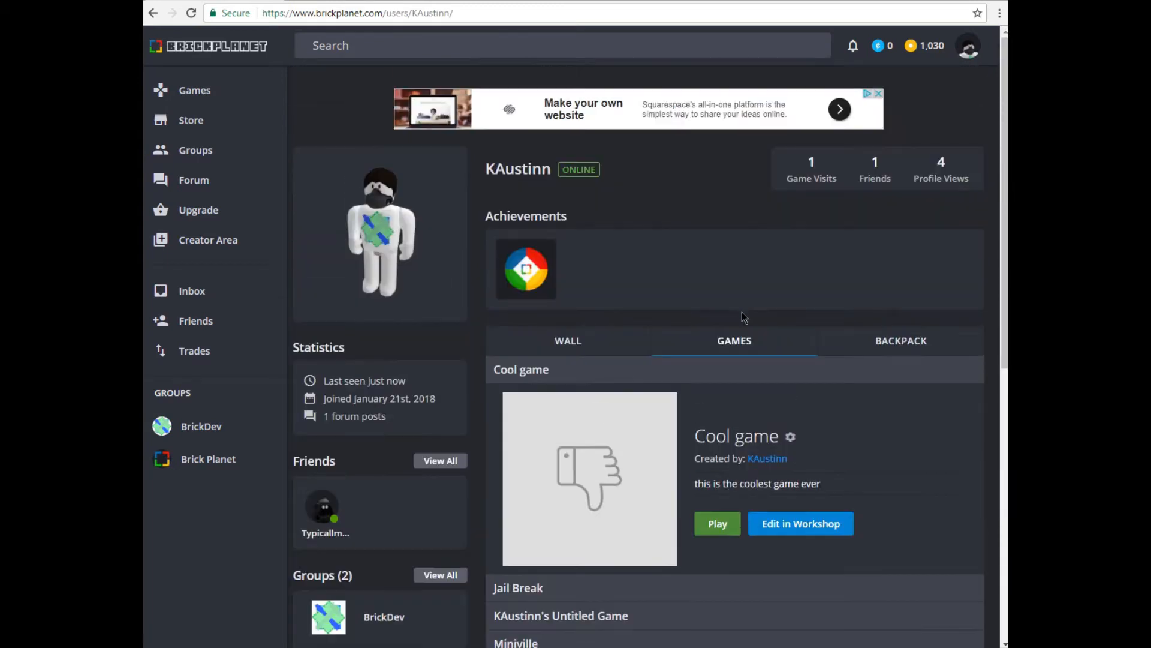
pyautogui.scroll(-2, 740, 323)
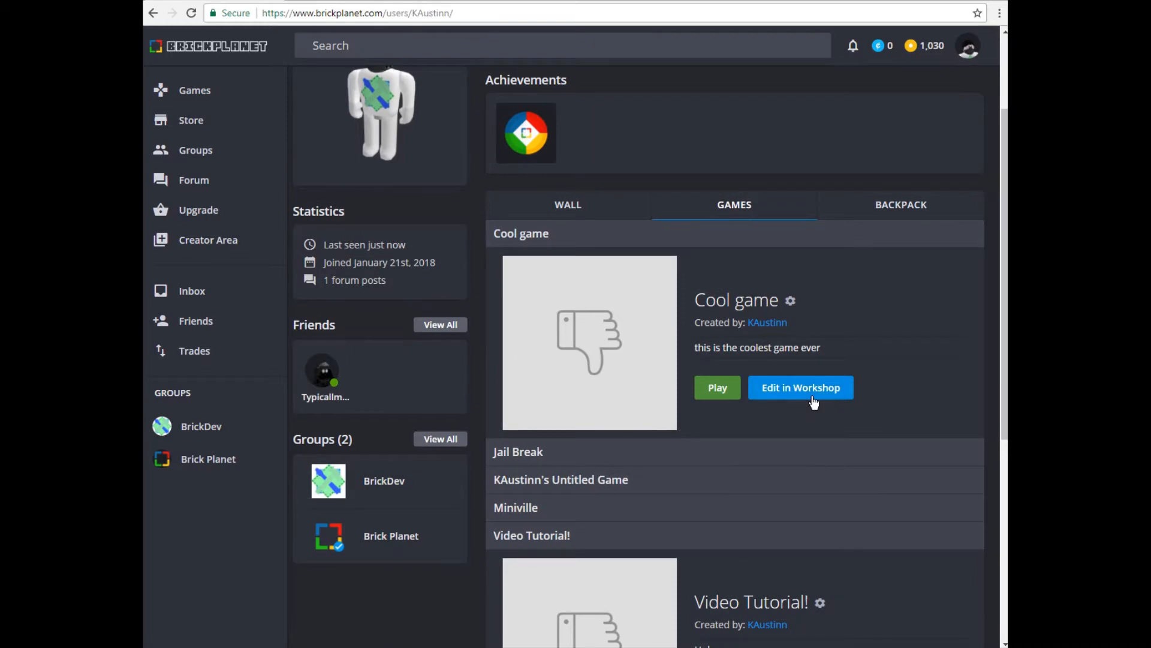
pyautogui.scroll(-6, 798, 411)
pyautogui.scroll(2, 797, 414)
pyautogui.click(968, 50)
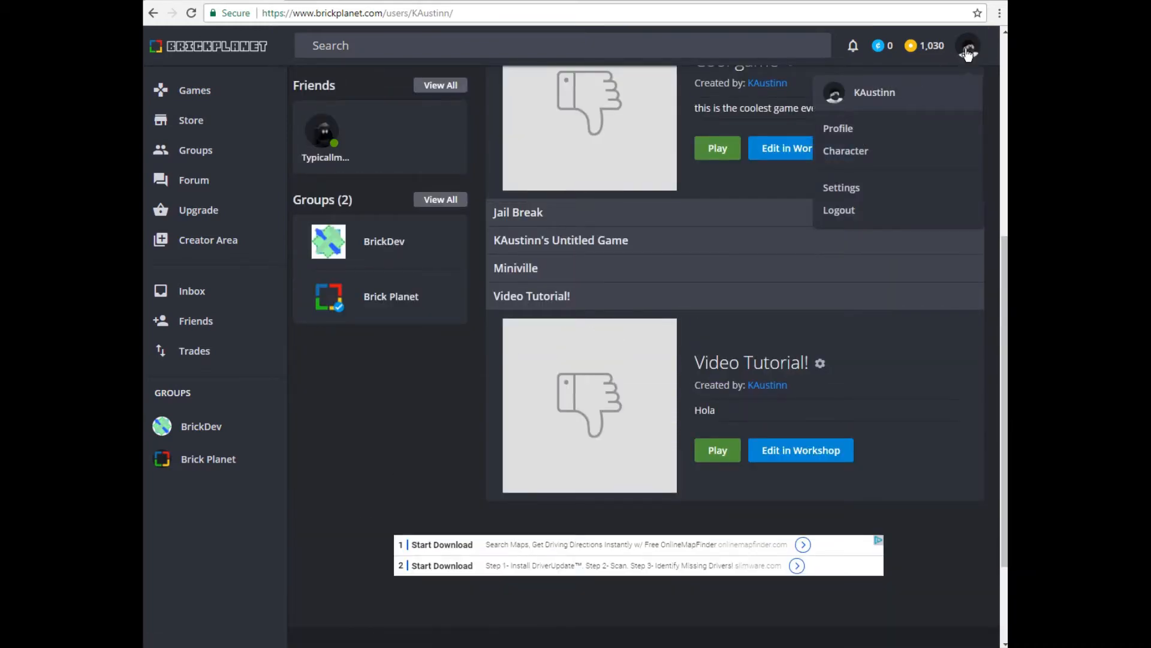
pyautogui.scroll(6, 662, 228)
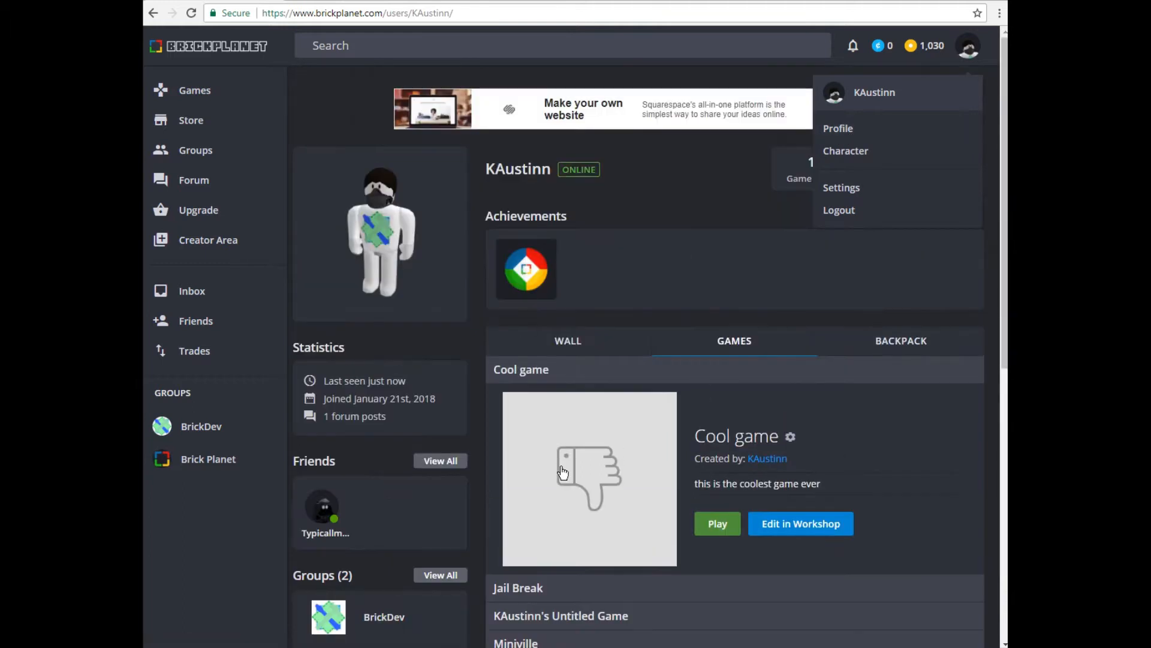
pyautogui.scroll(-2, 602, 452)
pyautogui.scroll(-6, 602, 452)
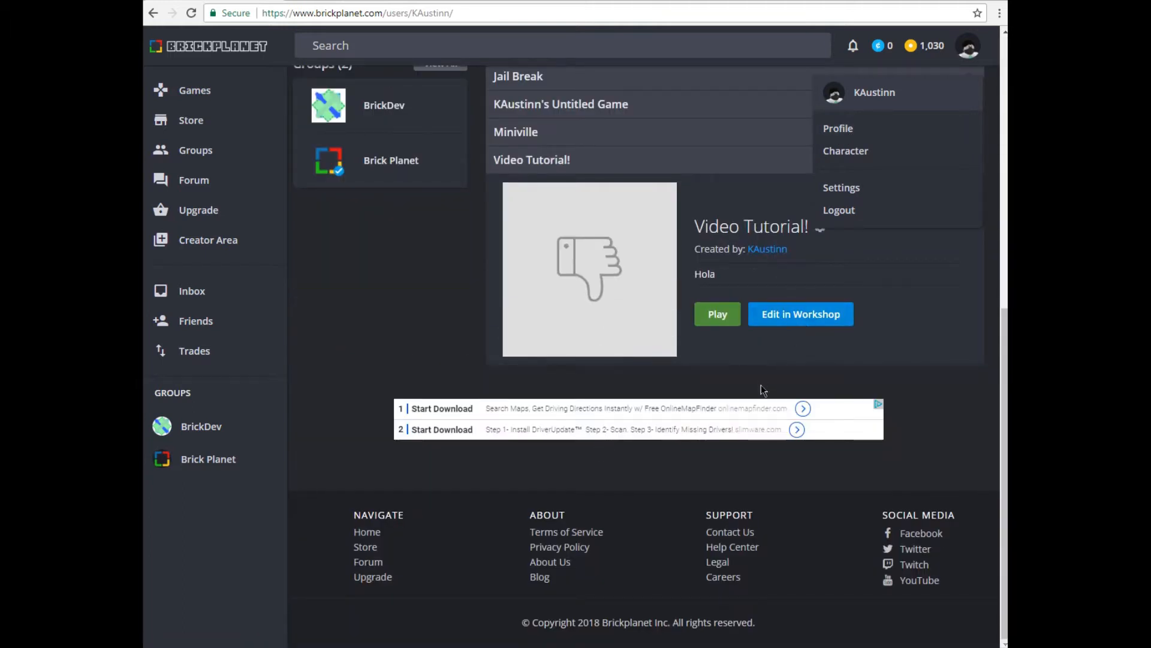
pyautogui.click(789, 316)
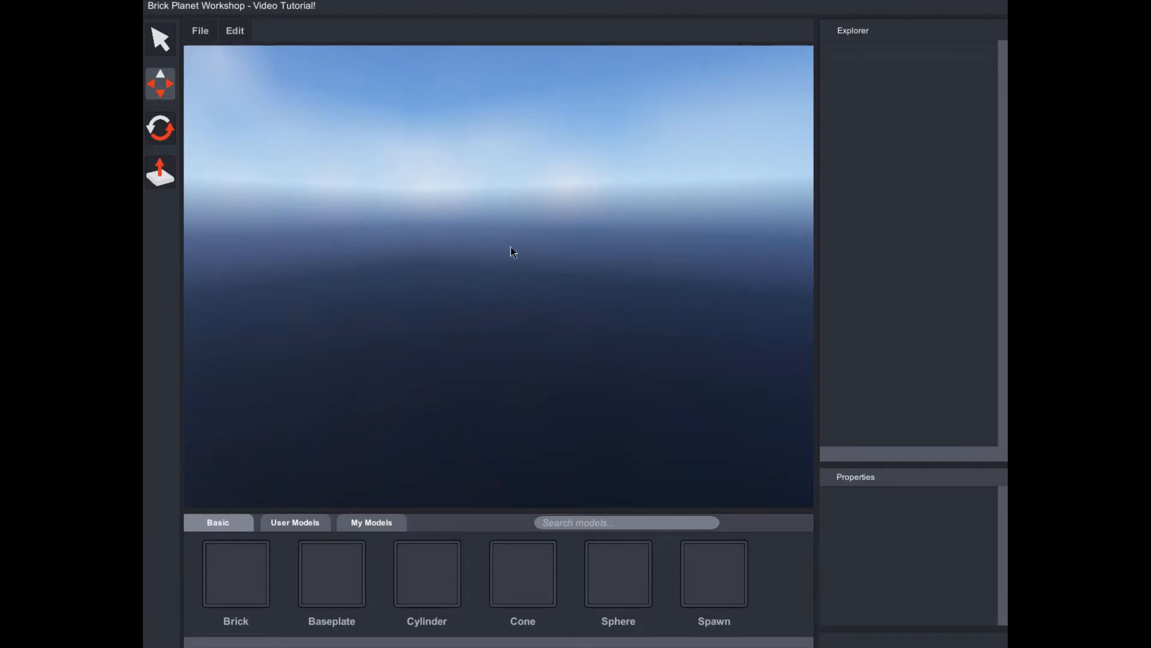
# Add three basic bricks to the empty scene.
pyautogui.moveTo(499, 276); pyautogui.dragTo(493, 164, button='right')
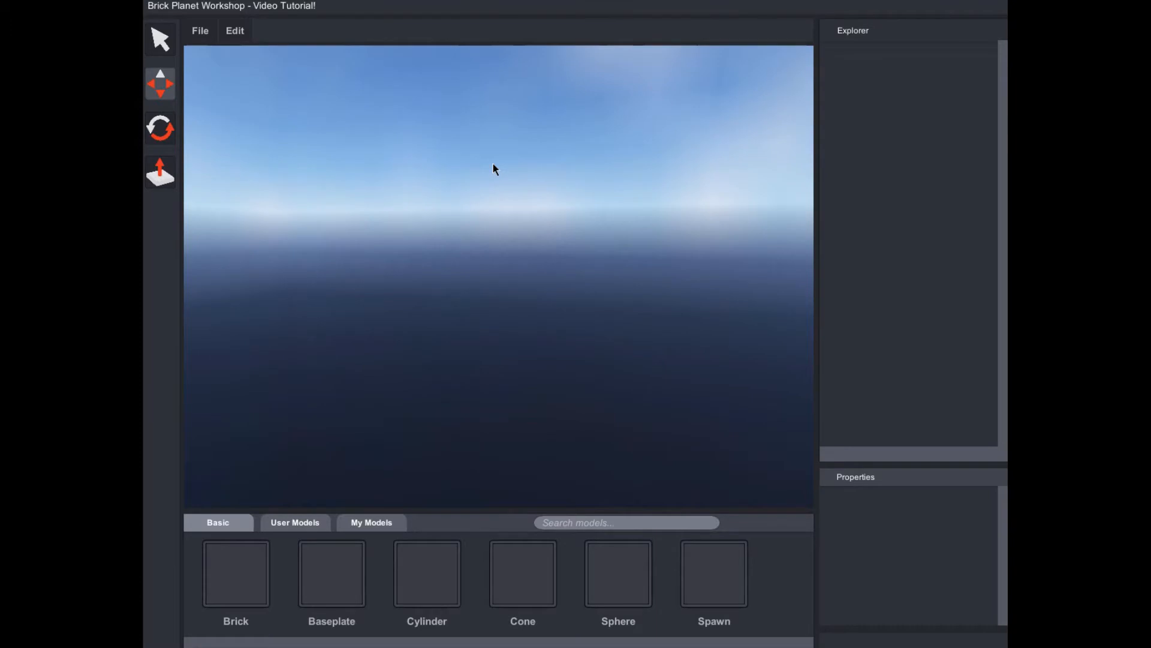
pyautogui.moveTo(493, 165); pyautogui.dragTo(596, 214, button='right')
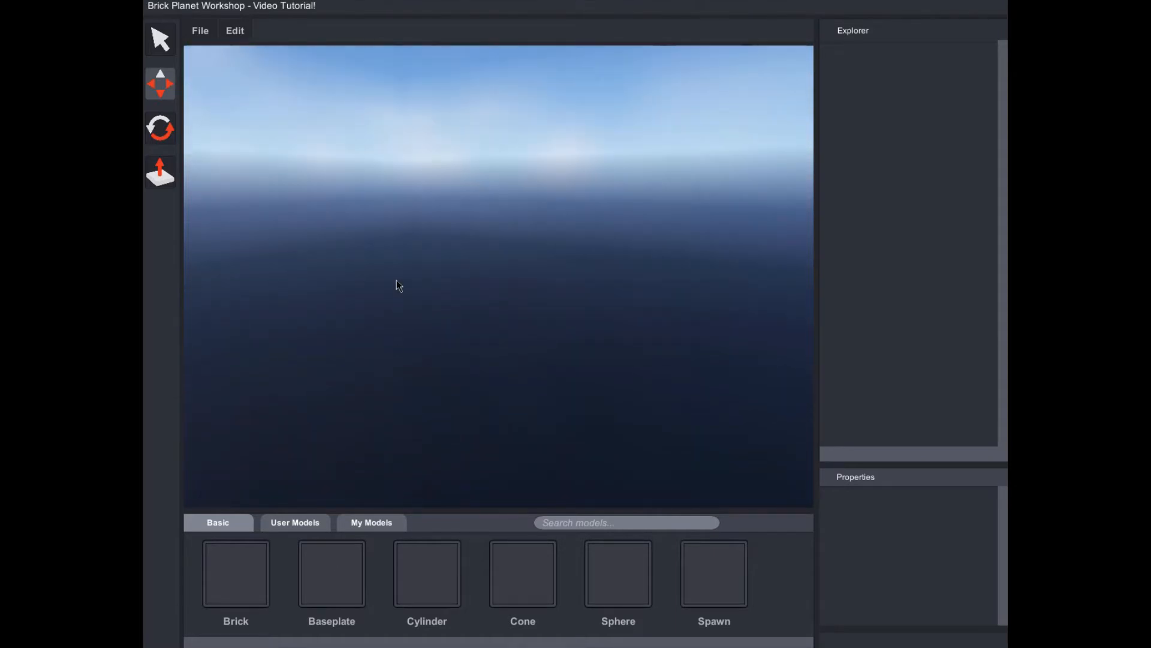
pyautogui.click(259, 574)
# Fly the camera around the three bricks to examine them from several angles and distances.
pyautogui.moveTo(352, 334); pyautogui.dragTo(493, 364, button='right')
pyautogui.press('w')
pyautogui.press('w')
pyautogui.press('d')
pyautogui.press('s')
pyautogui.press('a')
pyautogui.moveTo(499, 276); pyautogui.dragTo(649, 142, button='right')
pyautogui.press('a')
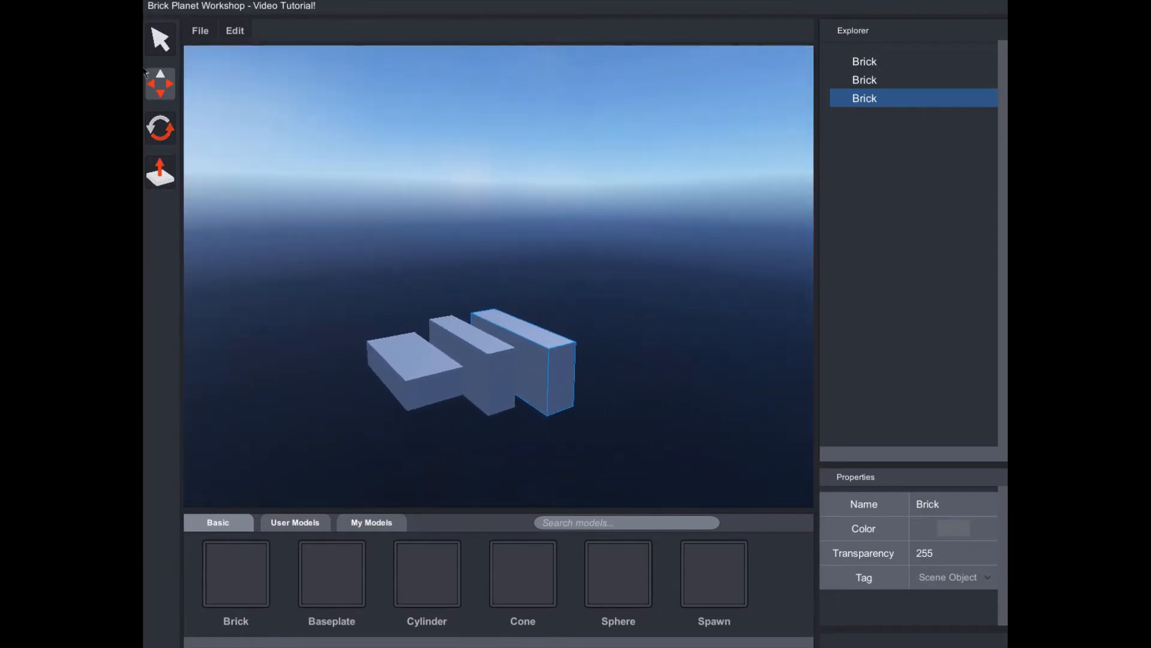
pyautogui.press('d')
pyautogui.moveTo(499, 276); pyautogui.dragTo(443, 296, button='right')
pyautogui.press('s')
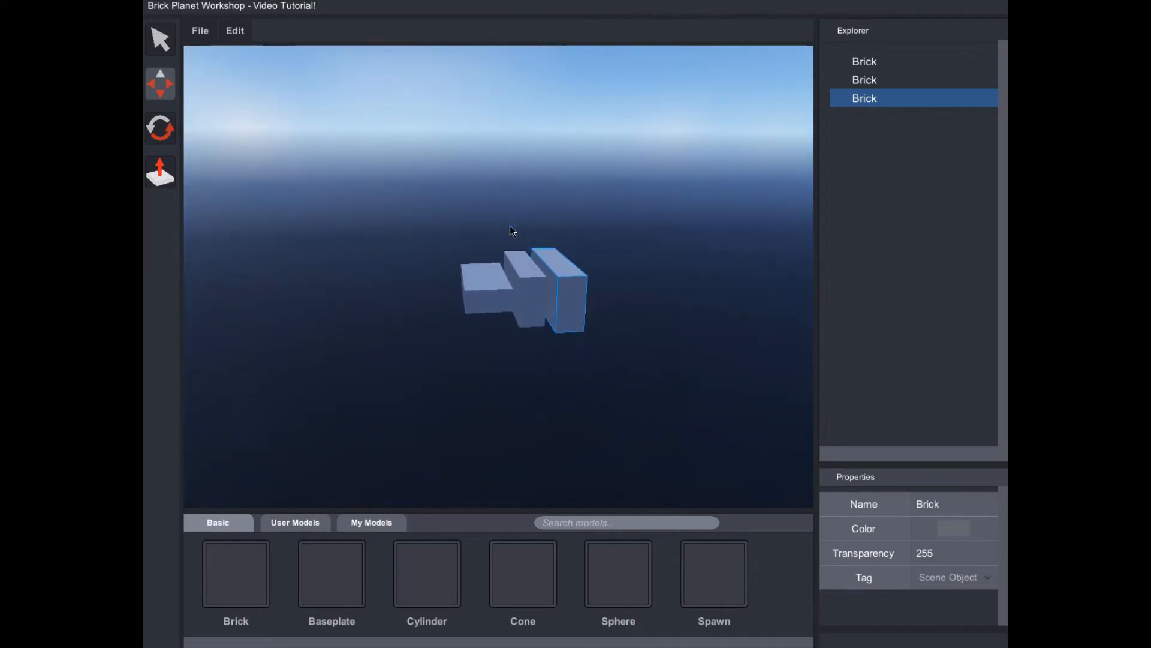
pyautogui.moveTo(423, 379); pyautogui.dragTo(444, 185, button='right')
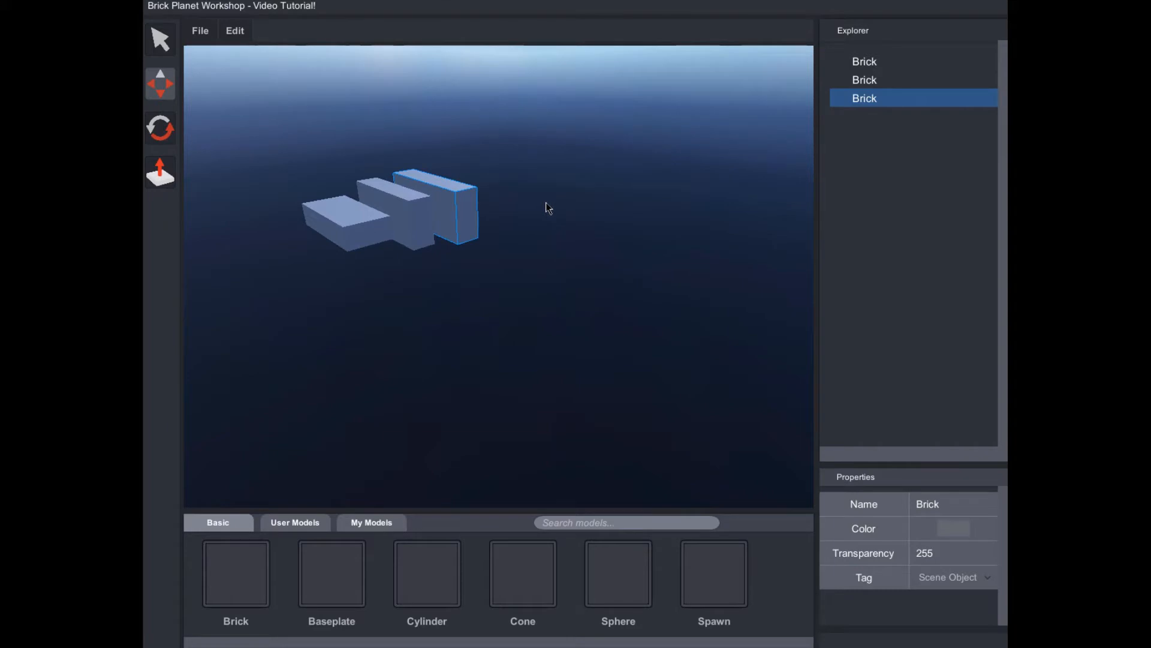
pyautogui.moveTo(540, 353); pyautogui.dragTo(475, 284, button='right')
pyautogui.press('w')
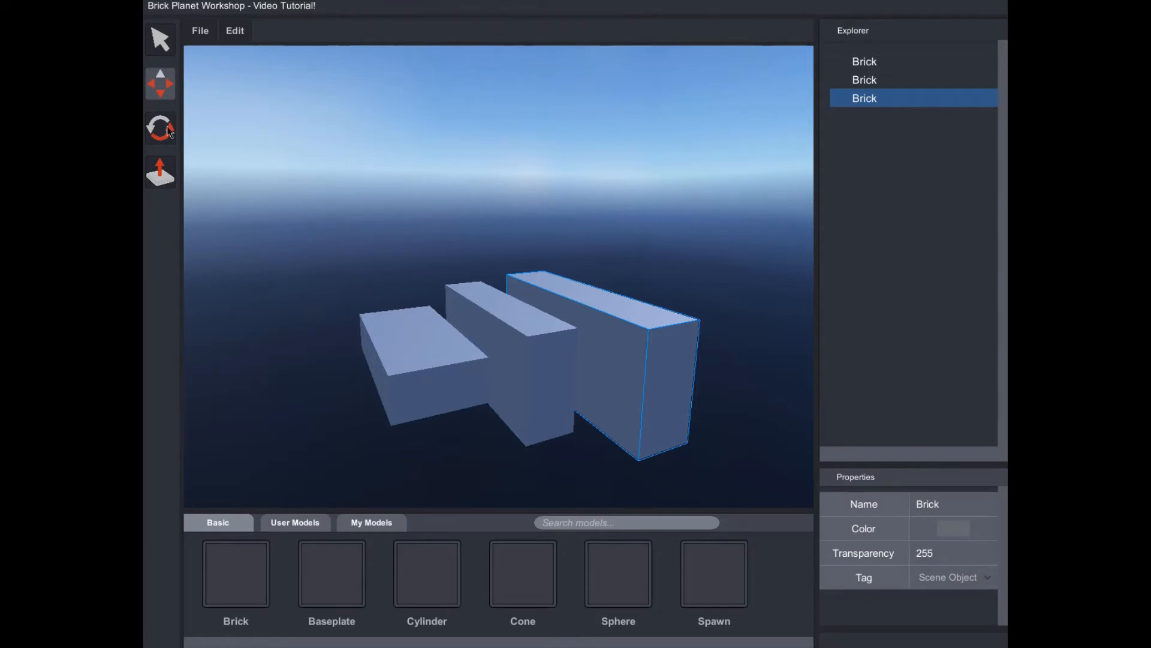
pyautogui.press('a')
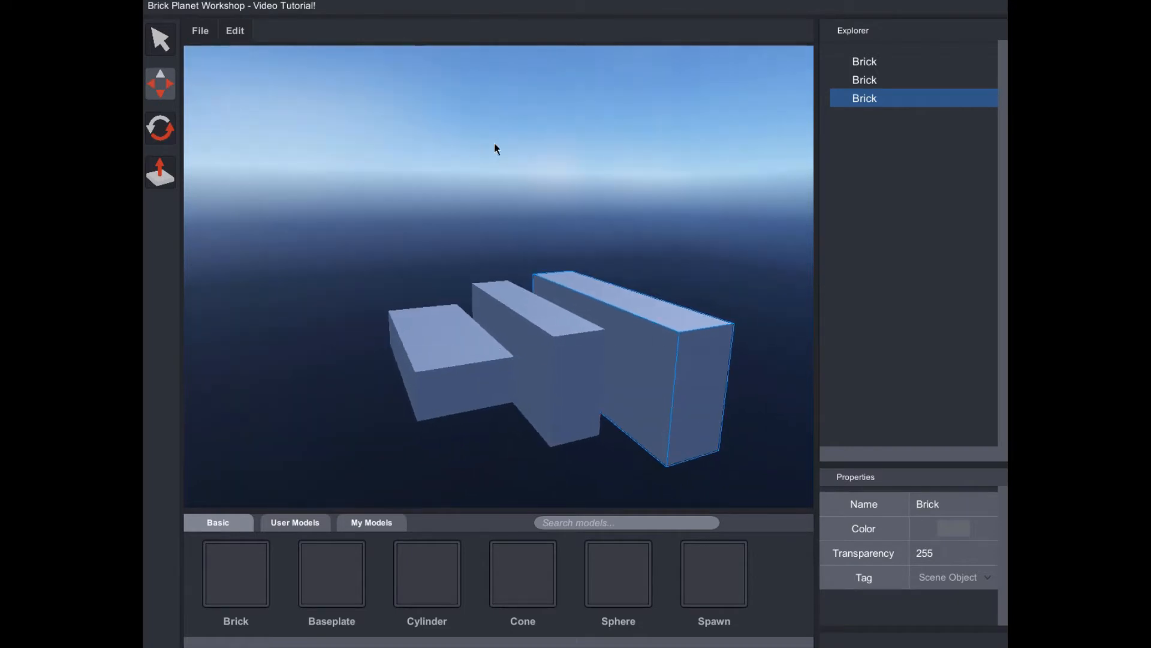
pyautogui.moveTo(610, 239); pyautogui.dragTo(650, 234, button='right')
pyautogui.moveTo(499, 234); pyautogui.dragTo(530, 280, button='right')
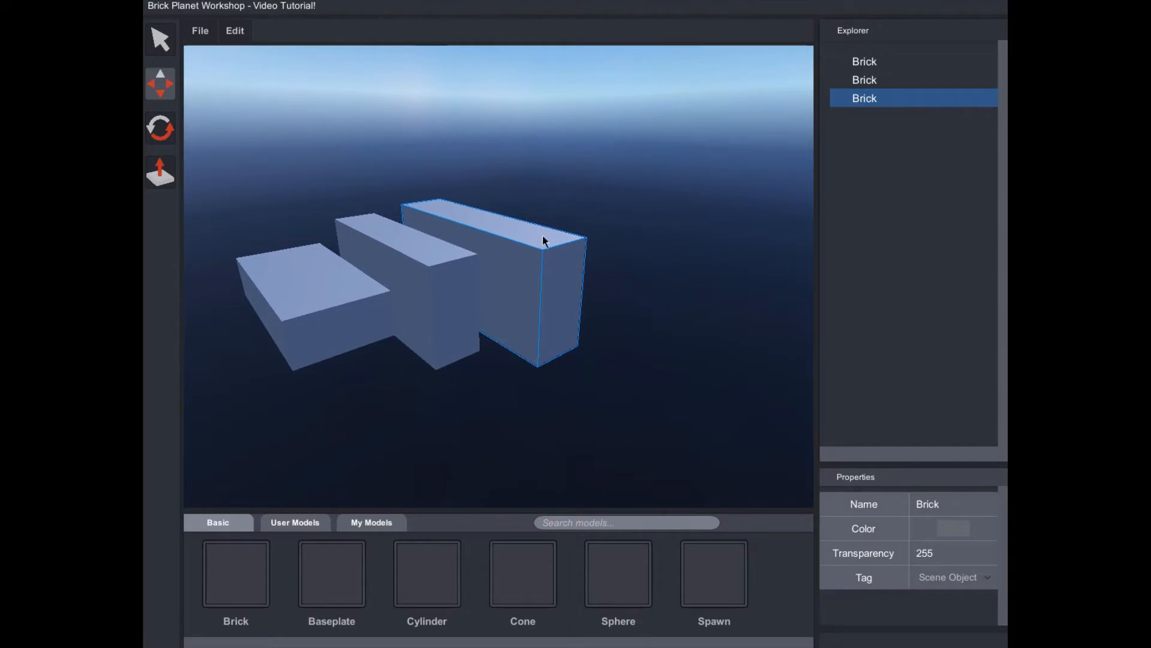
pyautogui.click(886, 62)
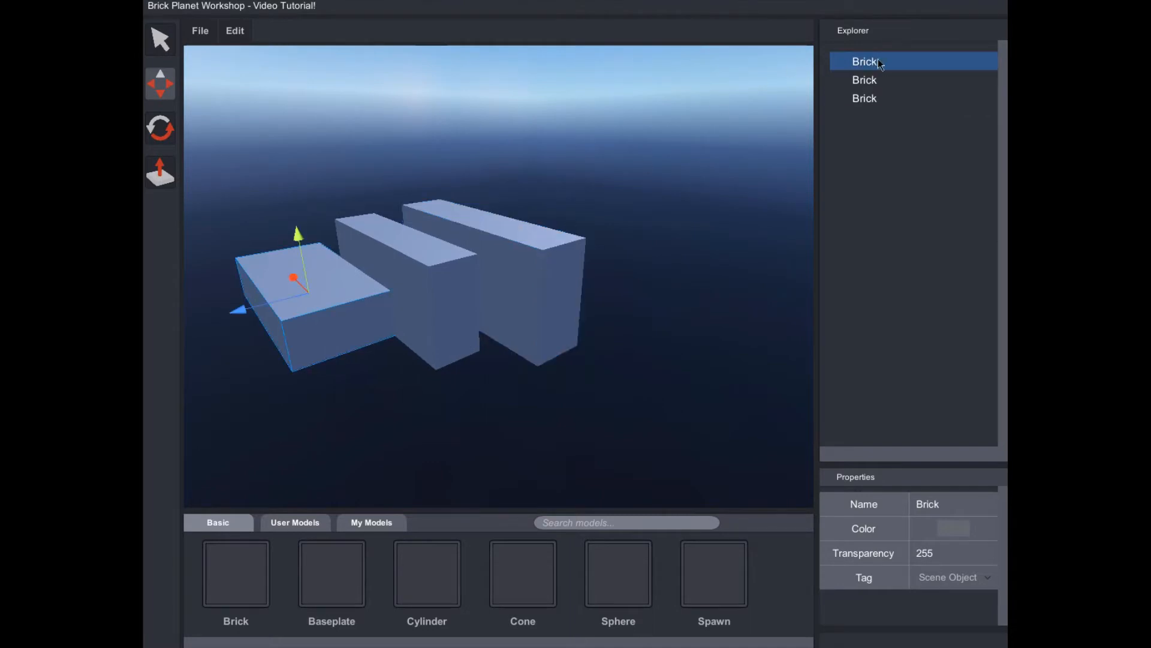
pyautogui.click(240, 30)
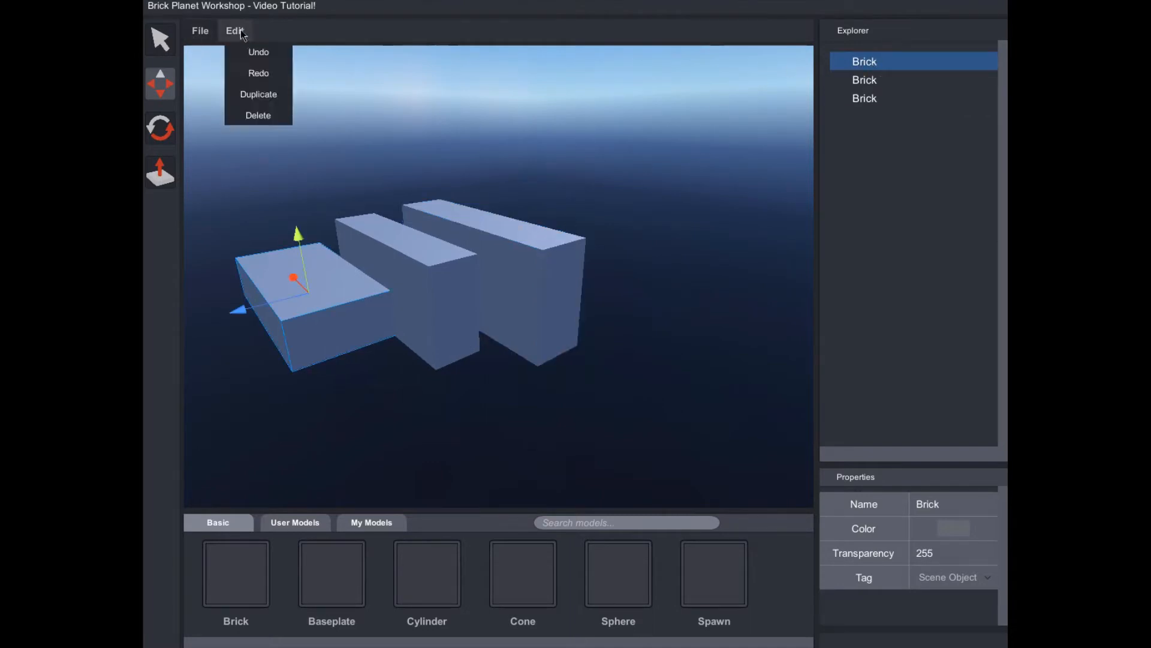
pyautogui.click(314, 60)
pyautogui.moveTo(314, 60); pyautogui.dragTo(261, 71, button='right')
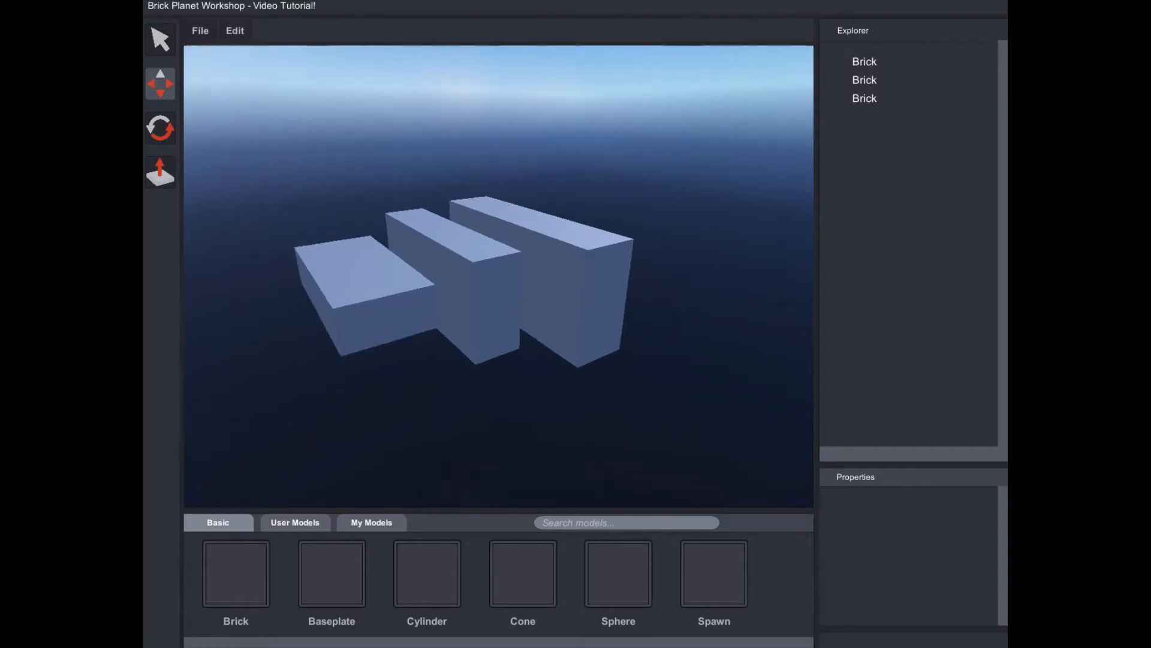
pyautogui.click(217, 30)
pyautogui.click(332, 88)
pyautogui.moveTo(332, 88); pyautogui.dragTo(222, 104, button='right')
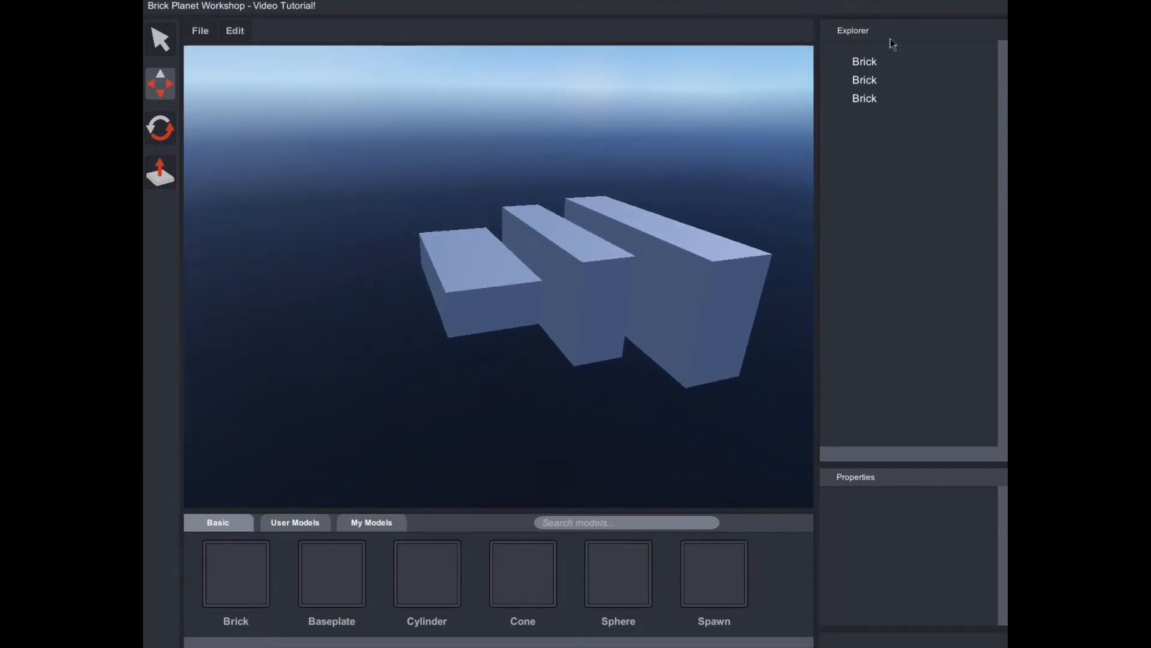
# Select each of the three bricks from the scene's object list, finishing with the last brick.
pyautogui.click(879, 80)
pyautogui.click(871, 61)
pyautogui.click(866, 99)
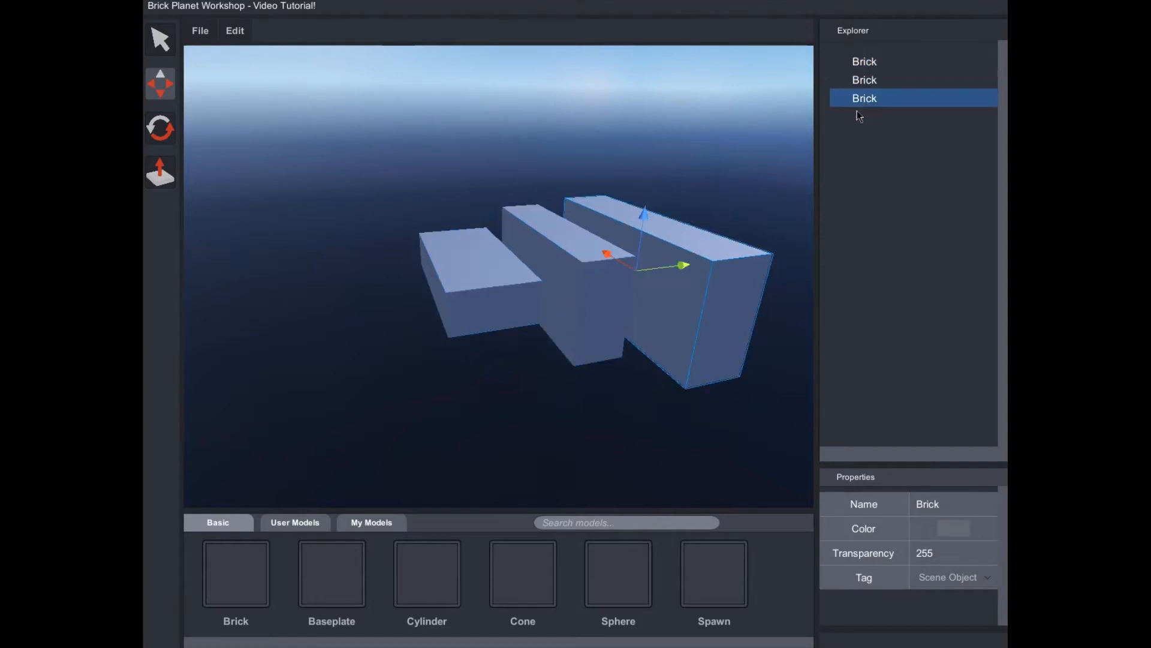
pyautogui.moveTo(157, 216); pyautogui.dragTo(211, 223, button='right')
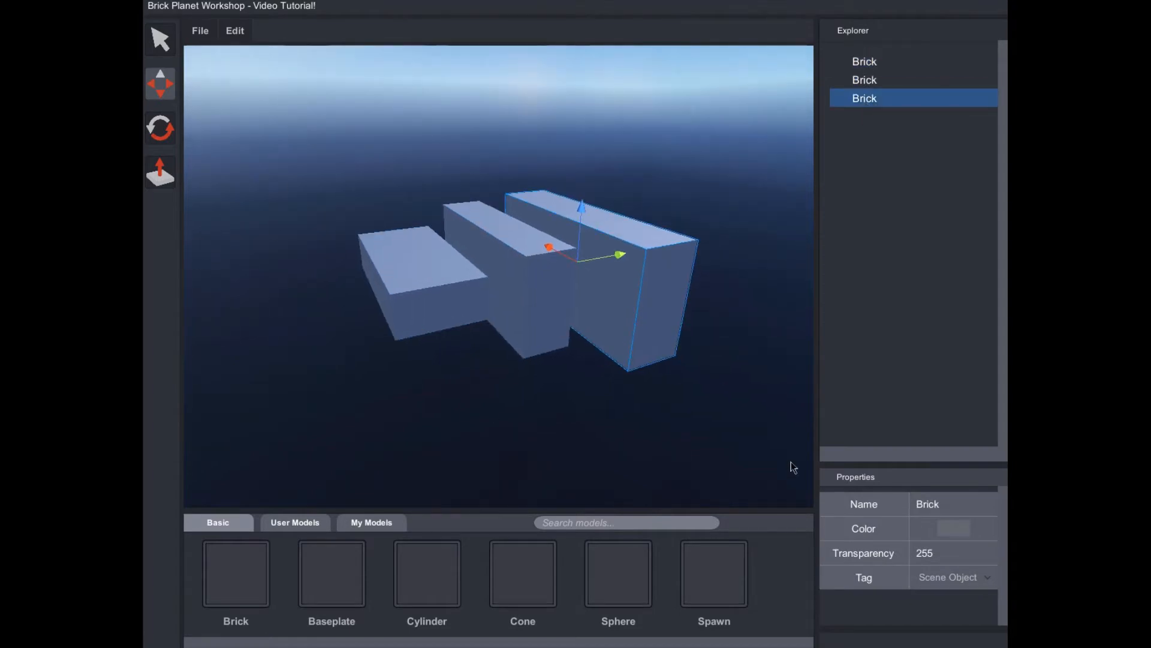
# Add three basic cylinders to the scene and select each of them in turn.
pyautogui.click(407, 586)
pyautogui.click(407, 587)
pyautogui.click(407, 587)
pyautogui.moveTo(707, 123); pyautogui.dragTo(779, 123, button='right')
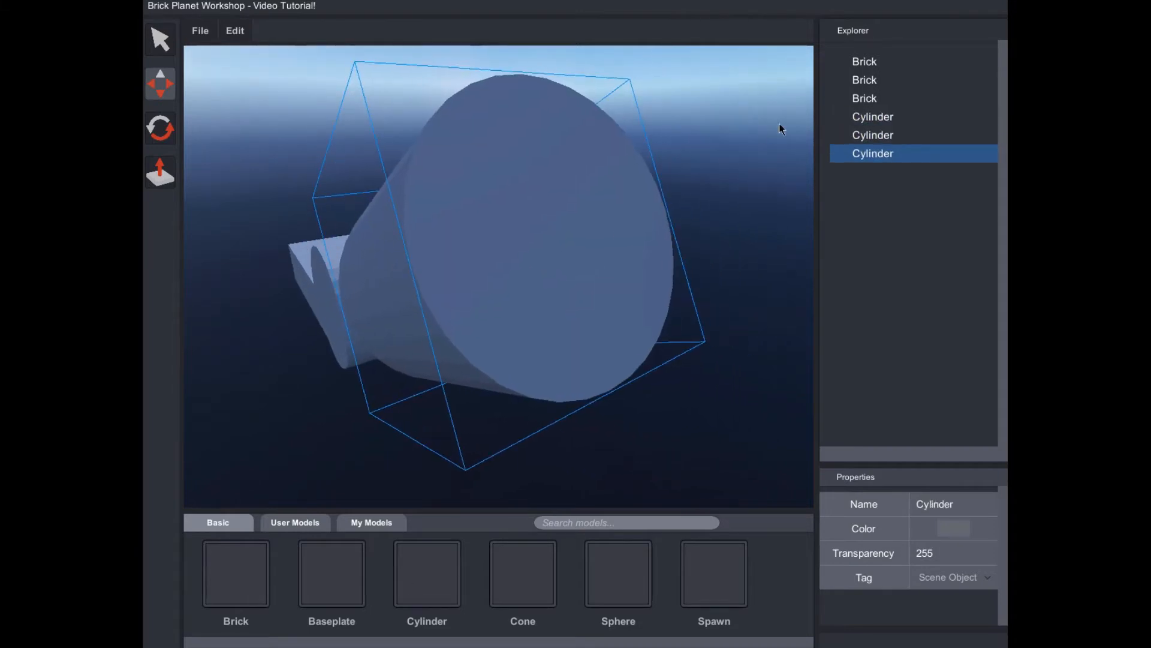
pyautogui.click(873, 117)
pyautogui.click(873, 135)
pyautogui.click(873, 154)
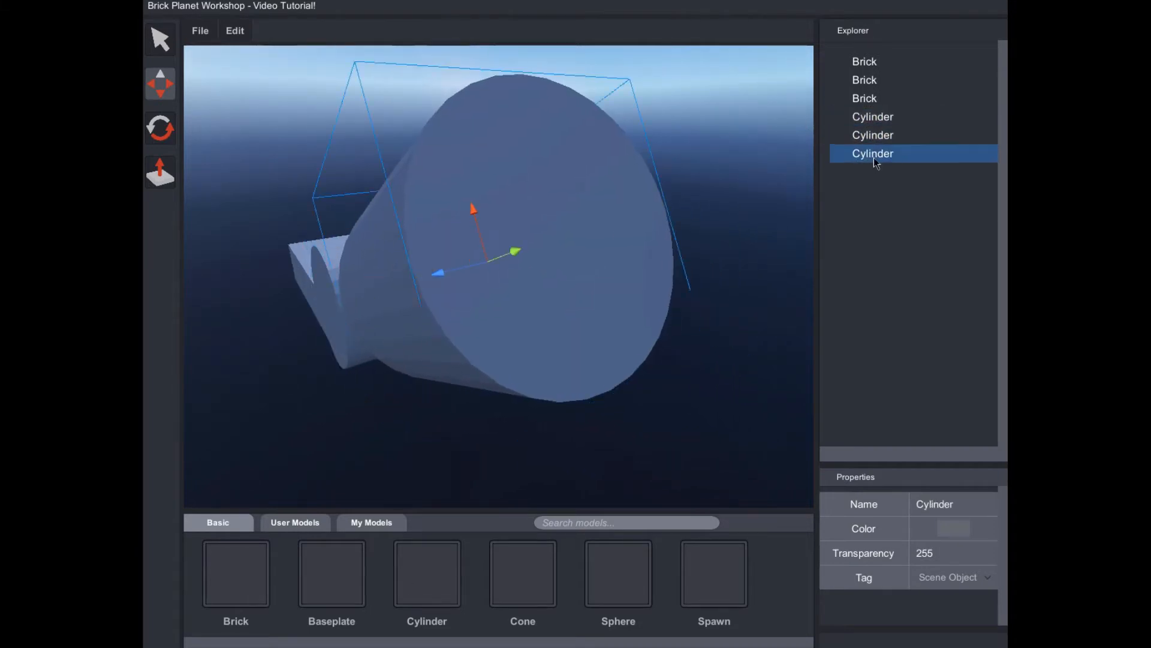
# Add three basic spheres to the scene and select the first one.
pyautogui.click(626, 573)
pyautogui.click(625, 570)
pyautogui.click(625, 570)
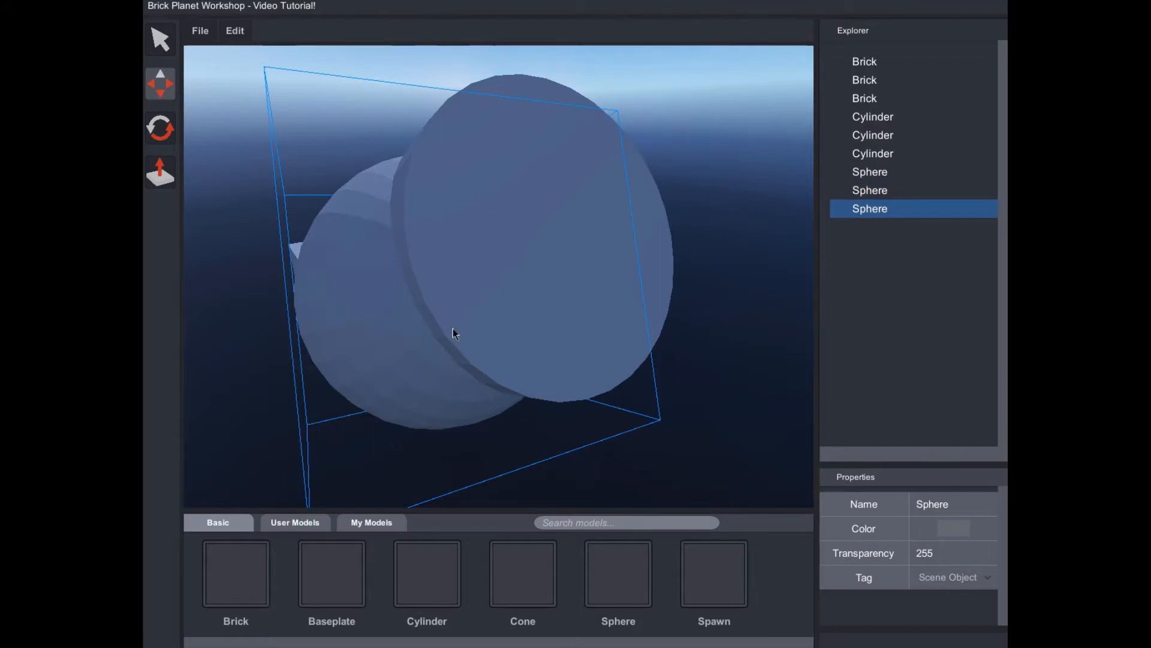
pyautogui.click(883, 191)
pyautogui.click(882, 209)
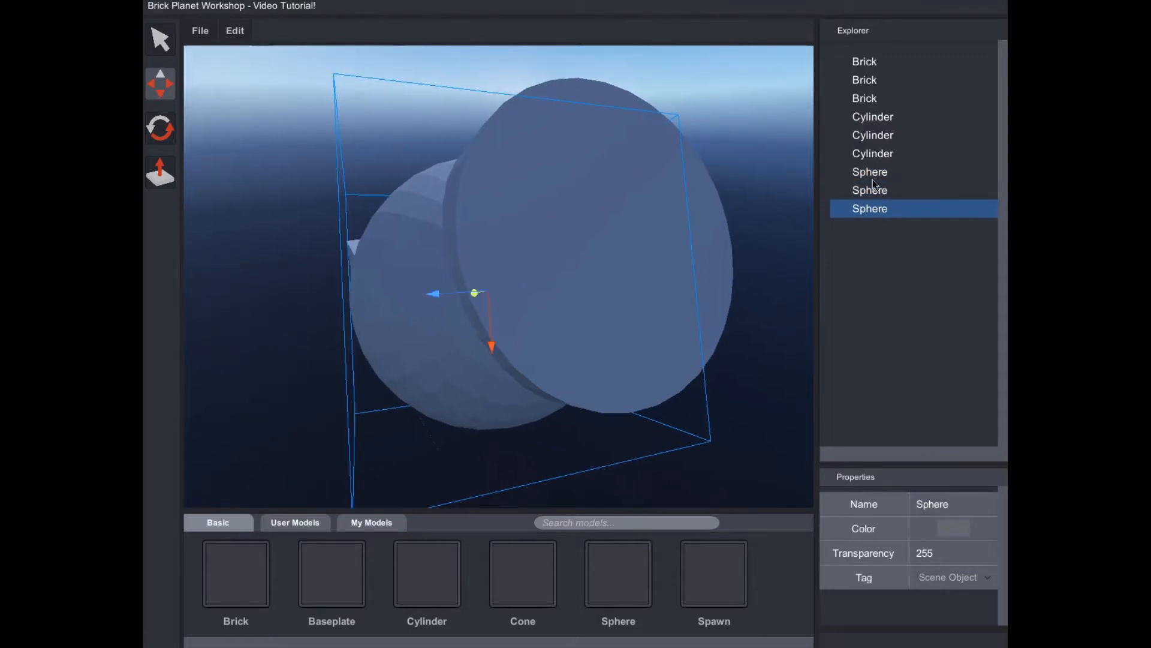
pyautogui.click(873, 177)
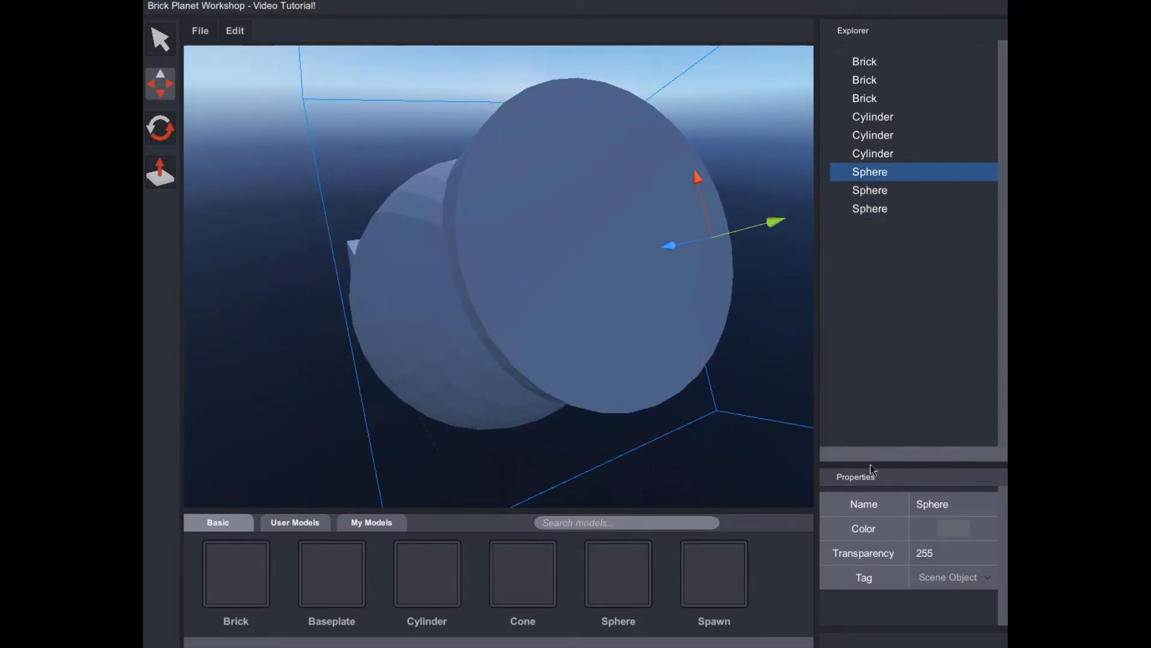
# Rename the first sphere Awesome Sphere.
pyautogui.moveTo(859, 242); pyautogui.dragTo(984, 222, button='right')
pyautogui.moveTo(499, 276); pyautogui.dragTo(673, 228, button='right')
pyautogui.moveTo(473, 216); pyautogui.dragTo(705, 346, button='right')
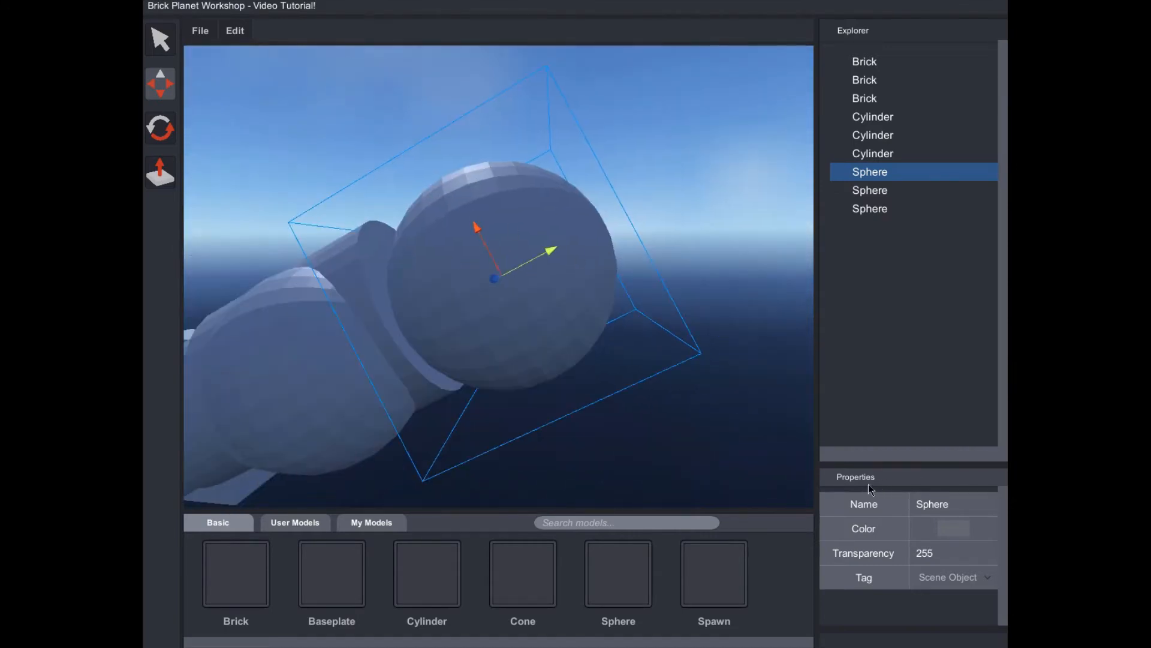
pyautogui.moveTo(963, 507); pyautogui.dragTo(798, 508)
pyautogui.press('BackSpace')
pyautogui.write('Awesopme')
pyautogui.press('BackSpace')
pyautogui.press('BackSpace')
pyautogui.press('BackSpace')
pyautogui.press('BackSpace')
pyautogui.write('me Sop')
pyautogui.press('BackSpace')
pyautogui.press('BackSpace')
pyautogui.write('phere')
pyautogui.press('Return')
pyautogui.click(909, 155)
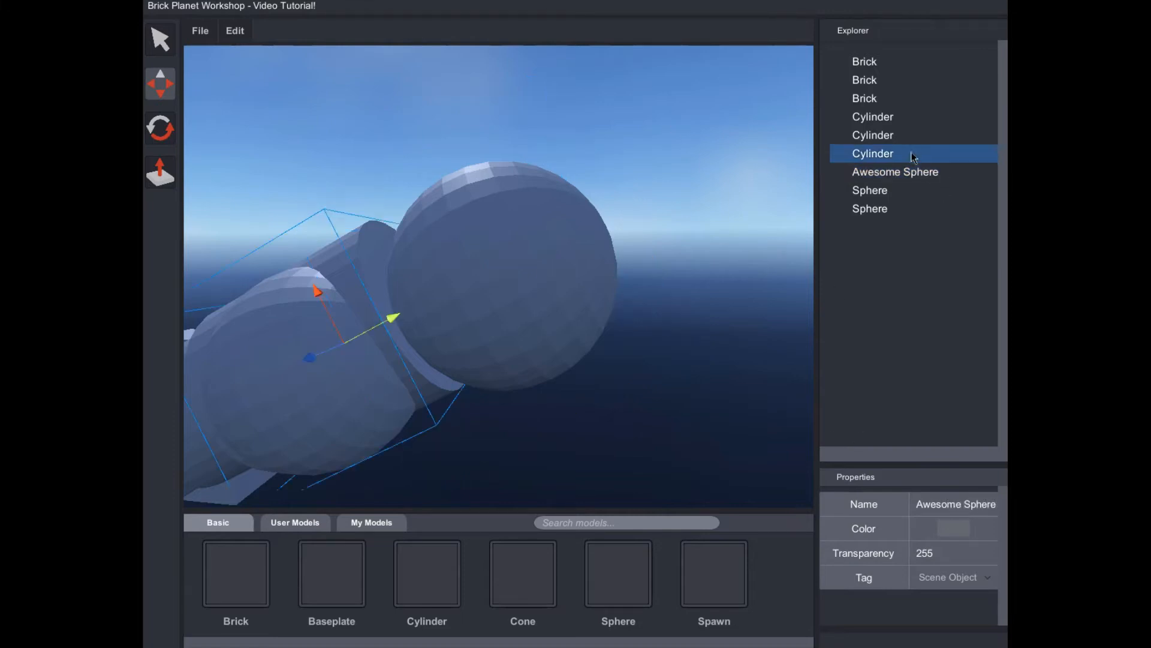
# Set the colour of the Awesome Sphere to a bright yellowish green.
pyautogui.click(905, 174)
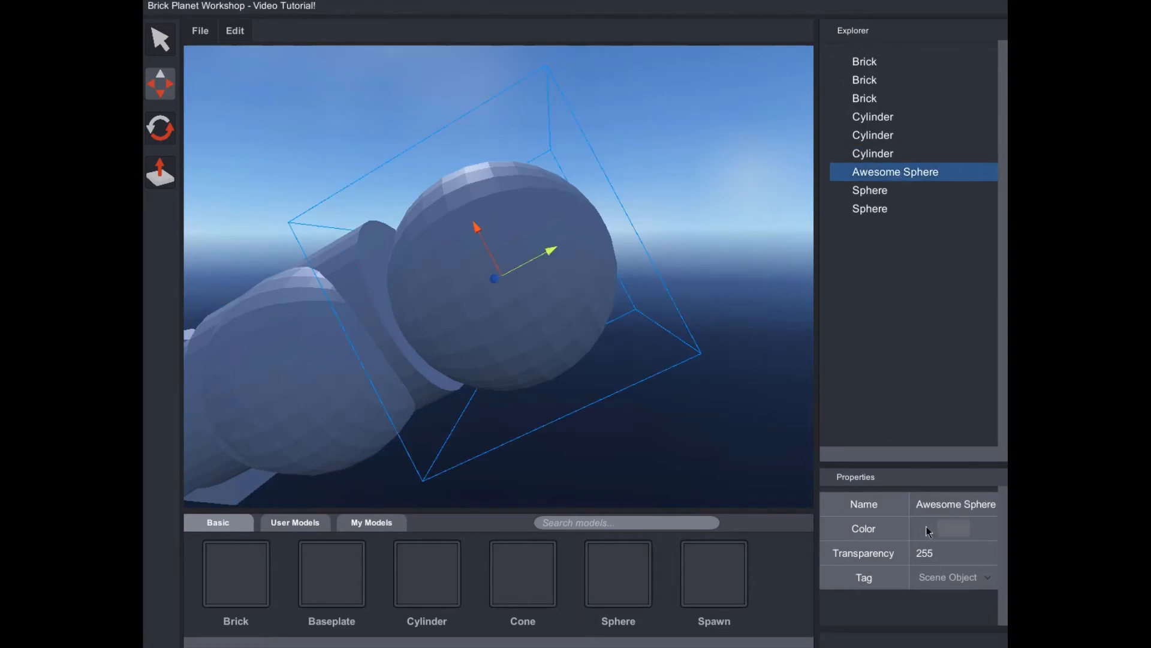
pyautogui.click(957, 529)
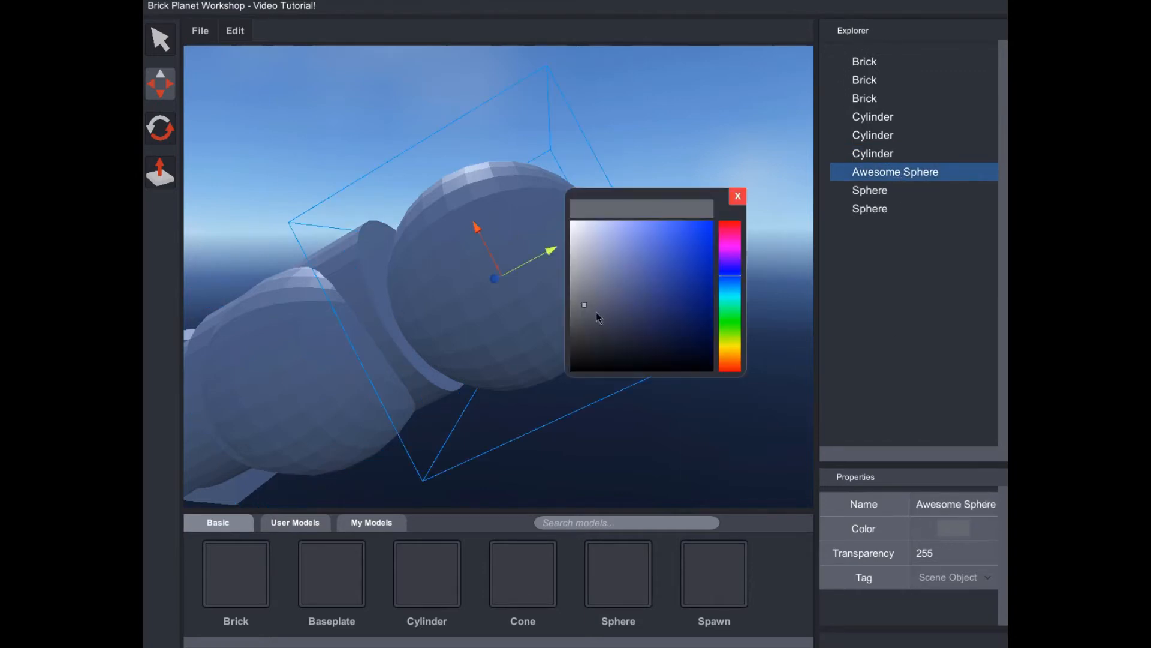
pyautogui.moveTo(668, 253)
pyautogui.mouseDown()
pyautogui.moveTo(676, 267)
pyautogui.moveTo(673, 246)
pyautogui.mouseUp()
pyautogui.moveTo(726, 327)
pyautogui.mouseDown()
pyautogui.moveTo(732, 347)
pyautogui.moveTo(721, 334)
pyautogui.mouseUp()
pyautogui.moveTo(673, 246); pyautogui.dragTo(678, 232)
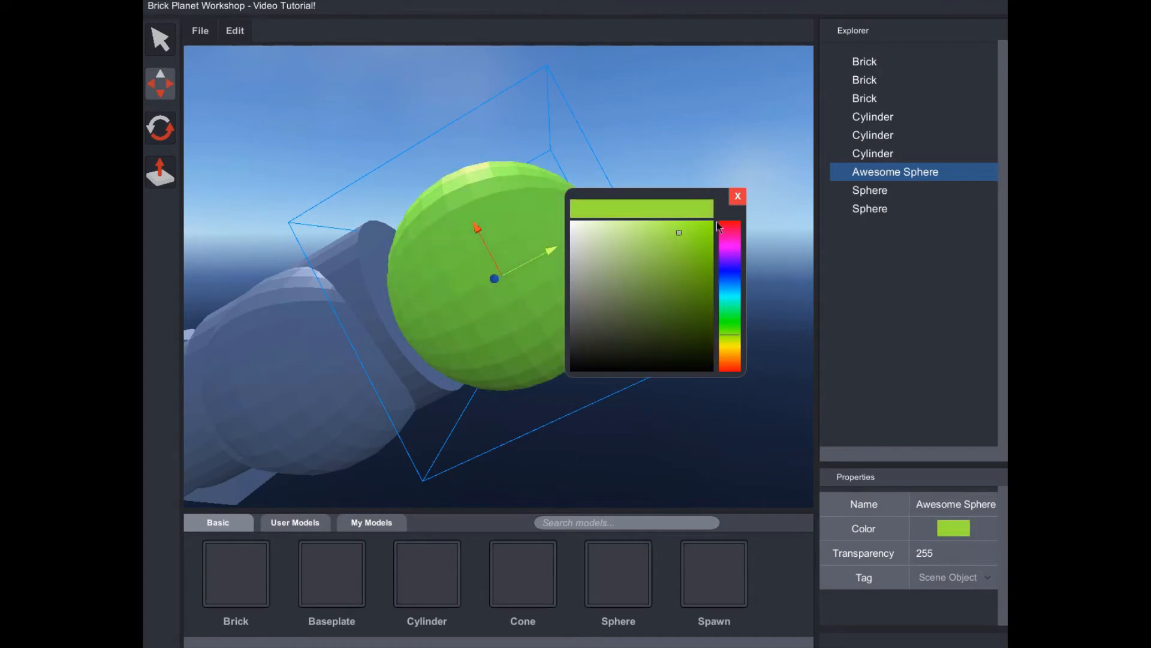
pyautogui.click(738, 199)
# Examine the green sphere and its move handles from several angles and distances.
pyautogui.scroll(-3, 559, 261)
pyautogui.scroll(4, 559, 262)
pyautogui.scroll(-2, 559, 261)
pyautogui.moveTo(559, 262)
pyautogui.mouseDown(button='right')
pyautogui.moveTo(569, 241)
pyautogui.moveTo(402, 278)
pyautogui.moveTo(556, 288)
pyautogui.moveTo(543, 262)
pyautogui.mouseUp(button='right')
pyautogui.scroll(3, 402, 279)
pyautogui.scroll(-1, 402, 278)
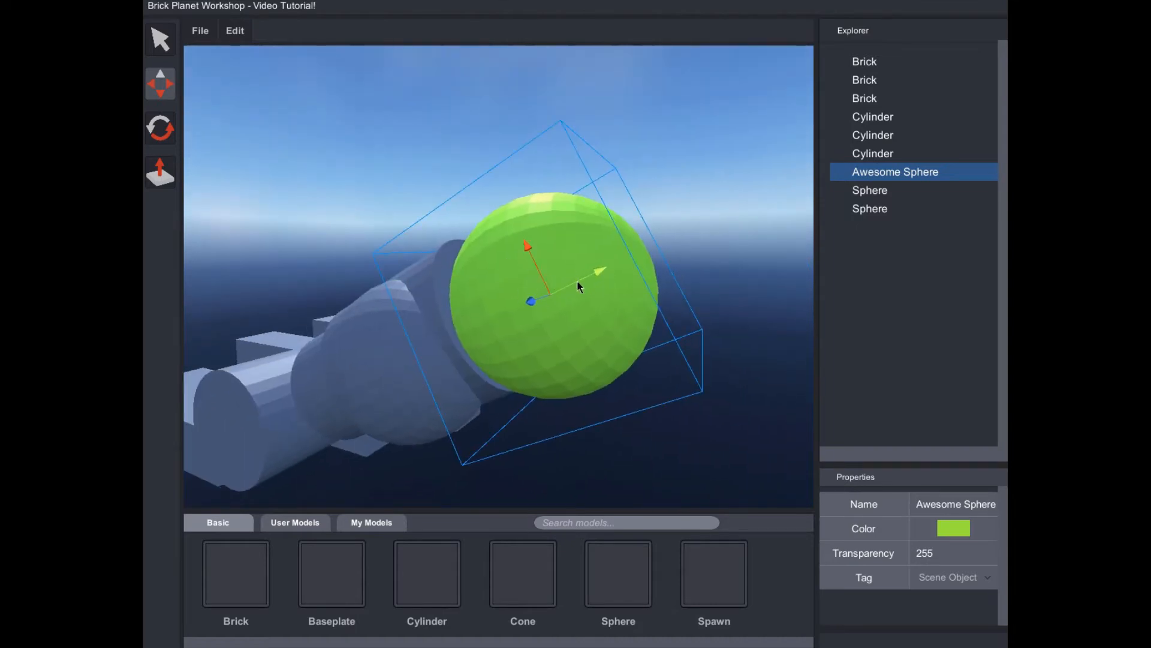
pyautogui.moveTo(549, 294); pyautogui.dragTo(450, 315, button='right')
pyautogui.scroll(3, 474, 319)
pyautogui.scroll(-3, 474, 320)
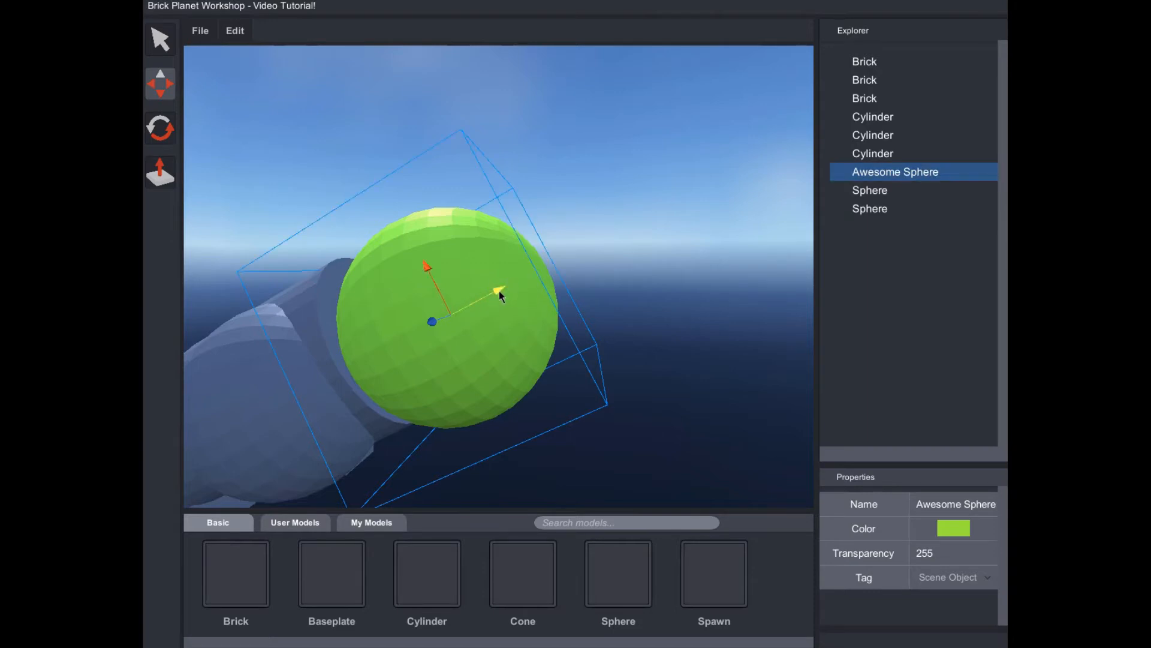
pyautogui.moveTo(499, 291); pyautogui.dragTo(449, 314, button='right')
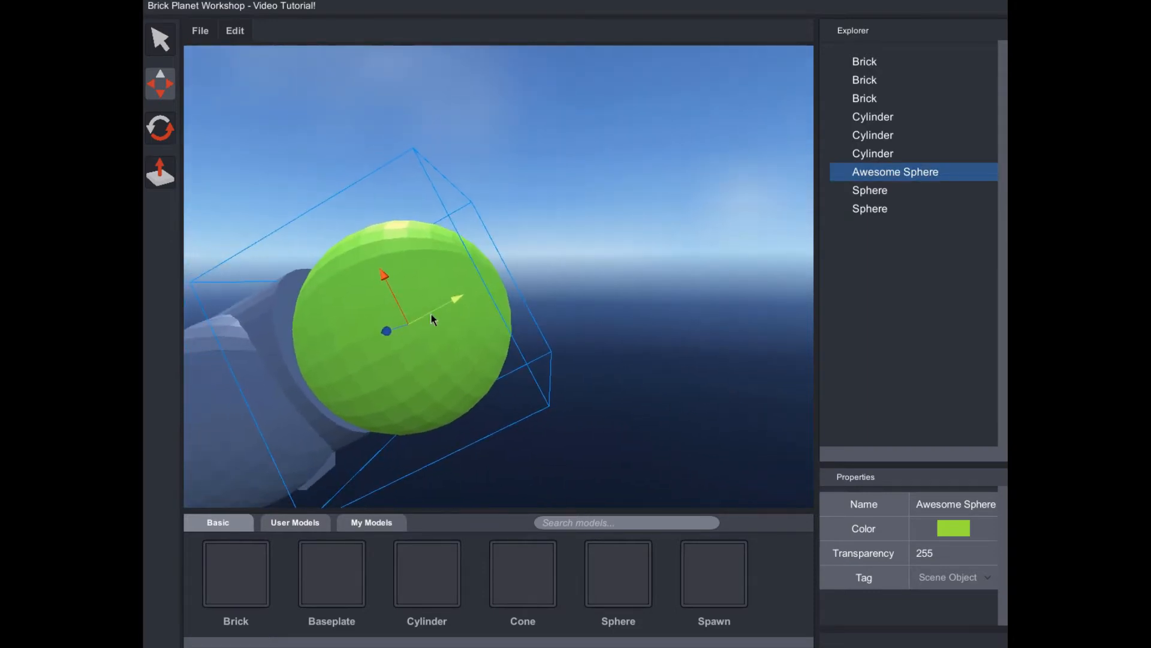
pyautogui.moveTo(386, 332); pyautogui.dragTo(300, 330, button='right')
pyautogui.moveTo(419, 318); pyautogui.dragTo(482, 298, button='right')
pyautogui.scroll(4, 444, 303)
pyautogui.scroll(-4, 482, 298)
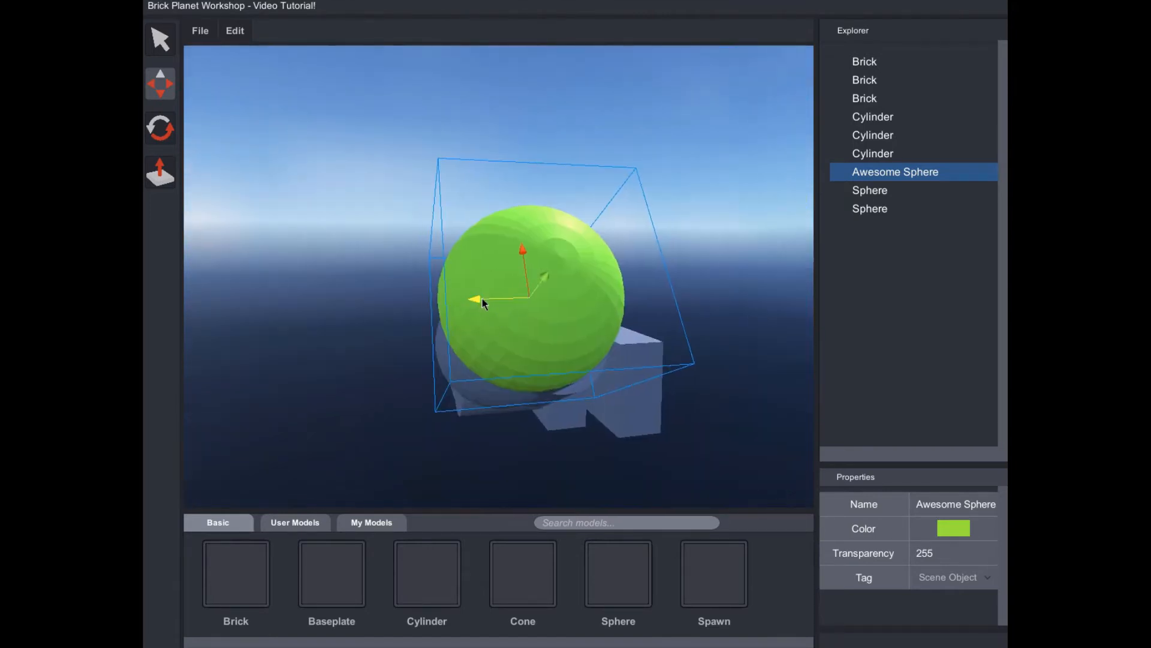
# Move the Awesome Sphere back and forth along its axes using the Move tool's handles.
pyautogui.moveTo(483, 302); pyautogui.dragTo(455, 238)
pyautogui.moveTo(455, 242); pyautogui.dragTo(728, 183, button='right')
pyautogui.moveTo(521, 285); pyautogui.dragTo(621, 243)
pyautogui.moveTo(620, 243); pyautogui.dragTo(591, 235, button='right')
pyautogui.moveTo(591, 240); pyautogui.dragTo(528, 307)
pyautogui.moveTo(538, 273); pyautogui.dragTo(544, 261, button='right')
pyautogui.scroll(3, 545, 260)
pyautogui.moveTo(621, 213); pyautogui.dragTo(431, 261)
pyautogui.moveTo(431, 261); pyautogui.dragTo(642, 198, button='right')
pyautogui.scroll(-3, 499, 276)
pyautogui.scroll(2, 499, 276)
pyautogui.scroll(3, 499, 276)
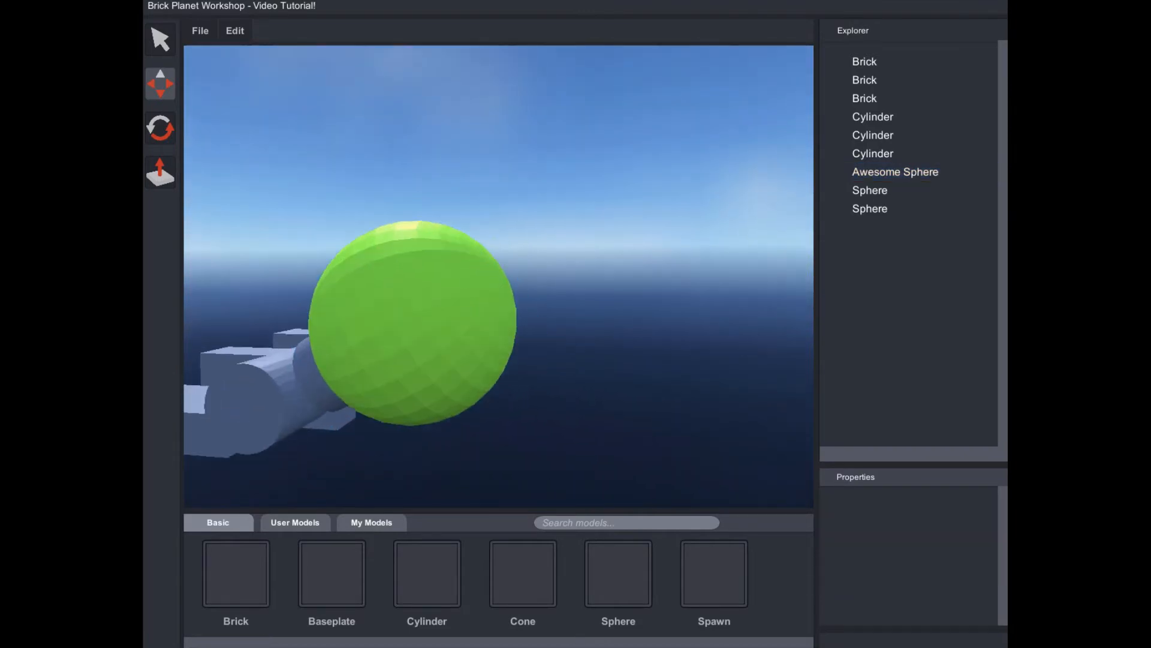
# Reselect the Awesome Sphere and move it along its axes, clear of the end of the grey cylinders.
pyautogui.moveTo(346, 327); pyautogui.dragTo(336, 340, button='right')
pyautogui.click(445, 316)
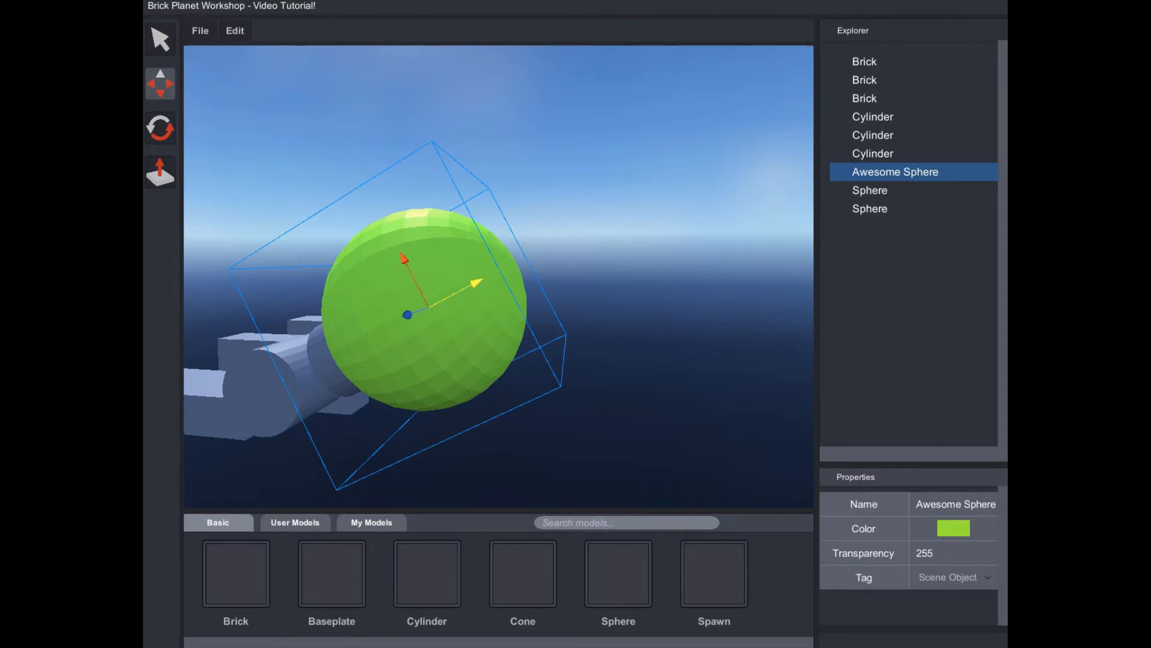
pyautogui.moveTo(468, 286); pyautogui.dragTo(540, 288, button='right')
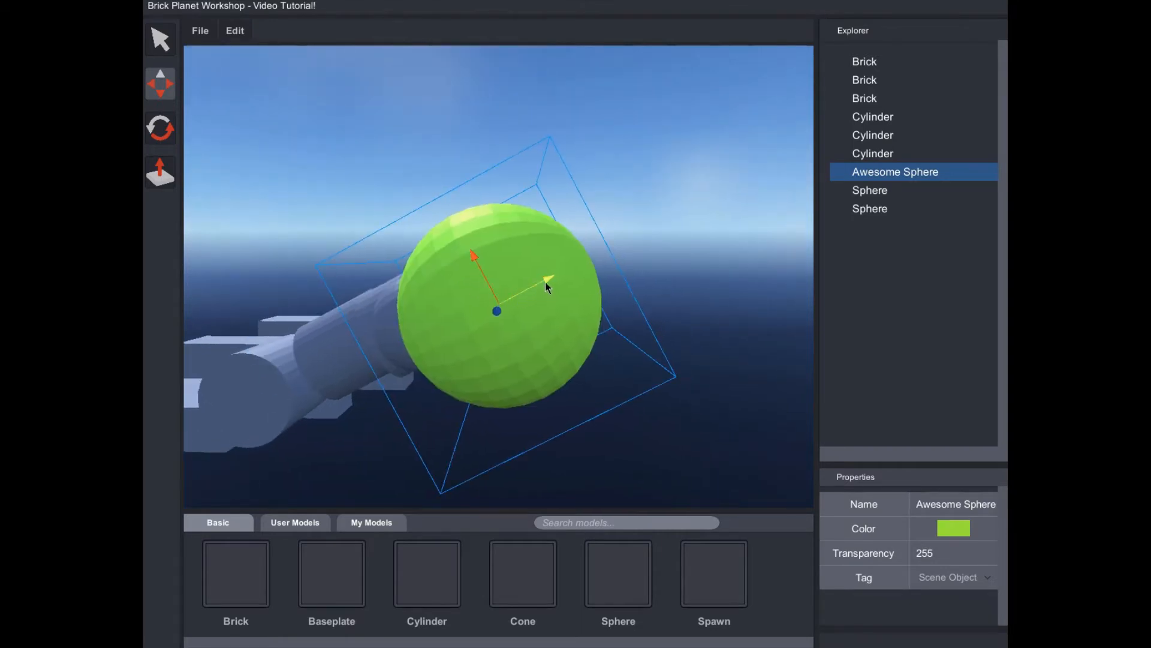
pyautogui.scroll(-3, 545, 282)
pyautogui.moveTo(545, 282)
pyautogui.mouseDown(button='right')
pyautogui.moveTo(563, 284)
pyautogui.moveTo(468, 281)
pyautogui.moveTo(552, 294)
pyautogui.mouseUp(button='right')
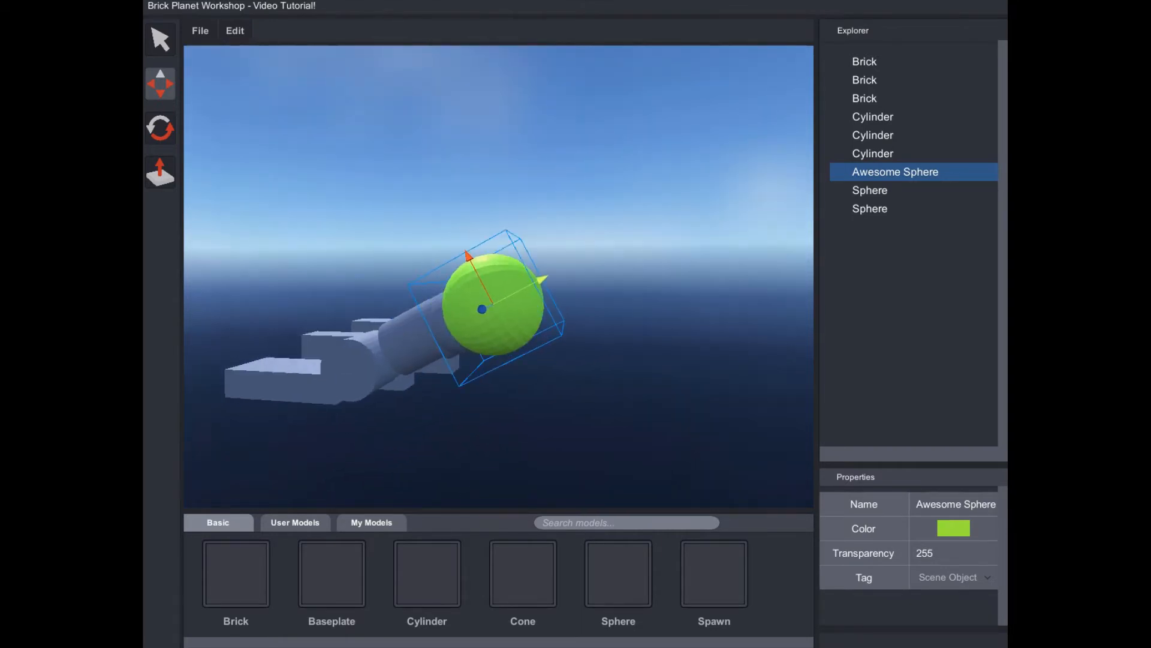
pyautogui.scroll(3, 501, 293)
pyautogui.click(502, 293)
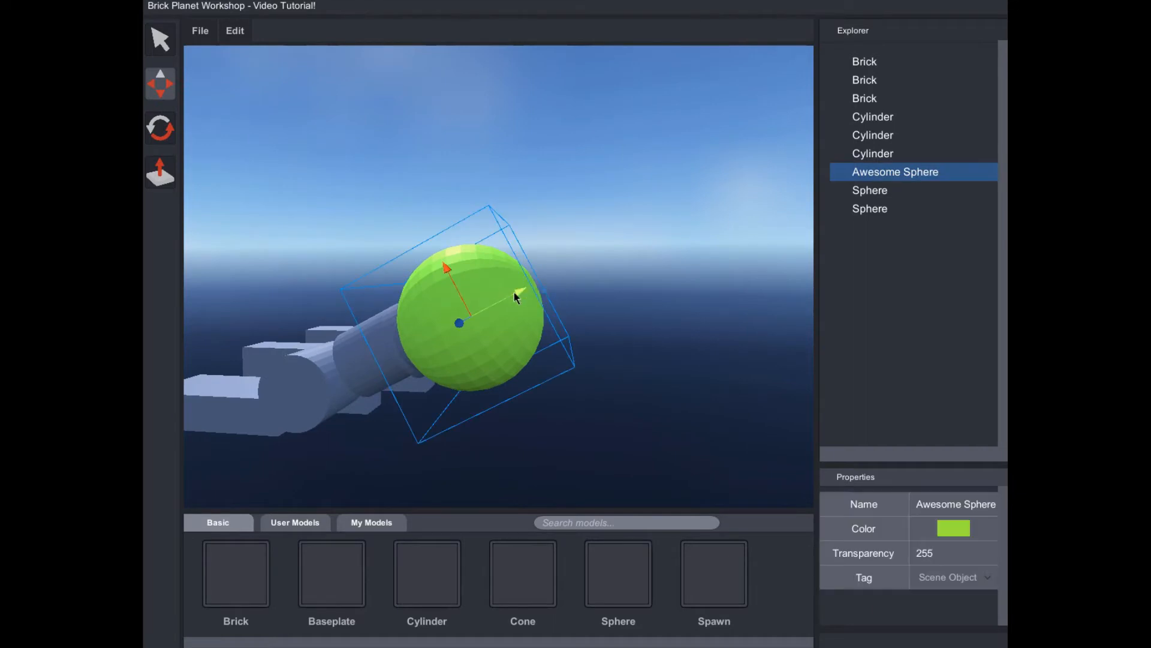
pyautogui.moveTo(514, 293); pyautogui.dragTo(545, 411)
pyautogui.moveTo(545, 411); pyautogui.dragTo(480, 428, button='right')
pyautogui.moveTo(415, 350); pyautogui.dragTo(490, 297, button='right')
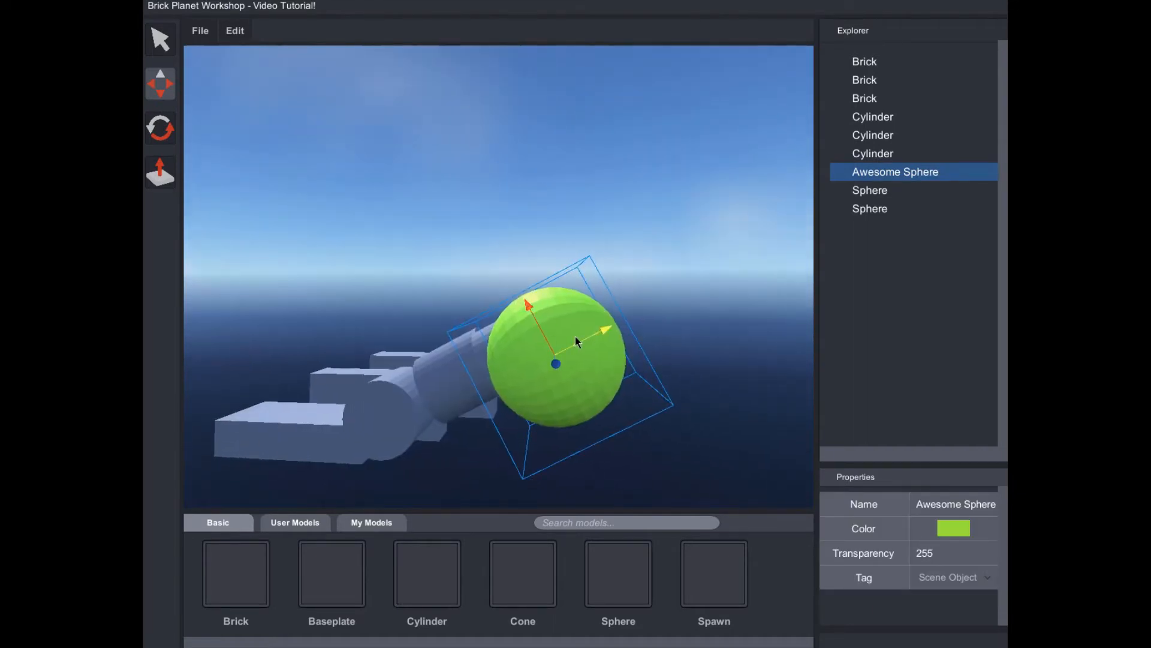
pyautogui.moveTo(580, 329); pyautogui.dragTo(611, 334)
pyautogui.click(529, 360)
pyautogui.press('d')
pyautogui.moveTo(529, 361); pyautogui.dragTo(848, 281, button='right')
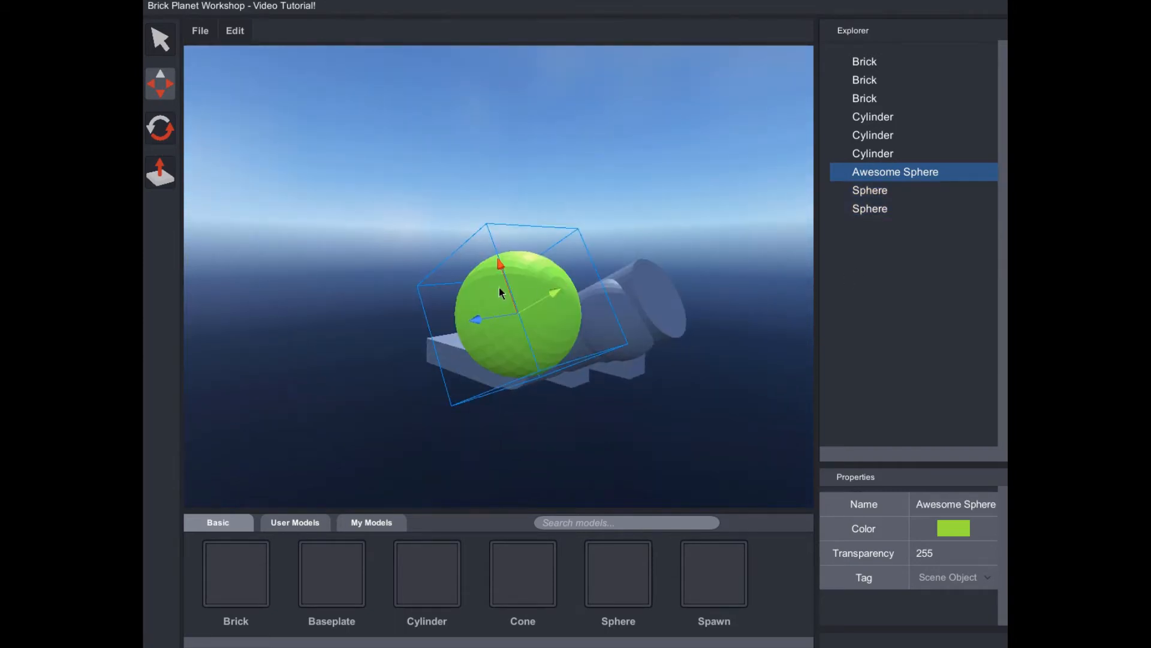
# Select a grey sphere with the Select tool and the first cylinder with the Move tool to compare the two tools.
pyautogui.click(166, 54)
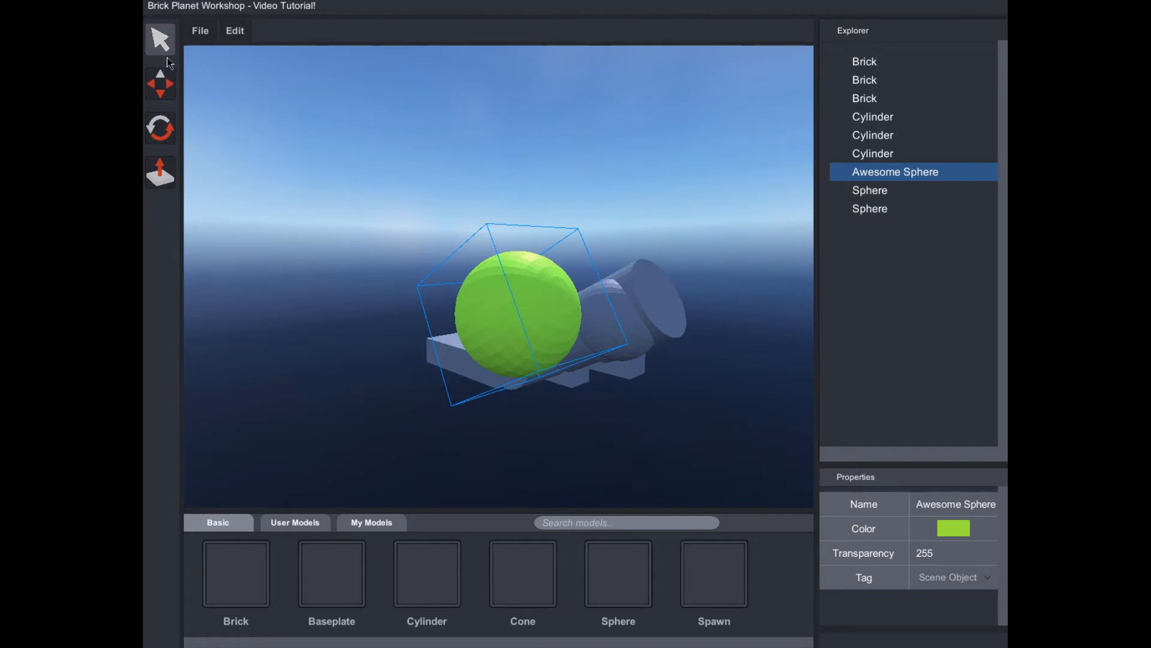
pyautogui.click(657, 290)
pyautogui.click(621, 322)
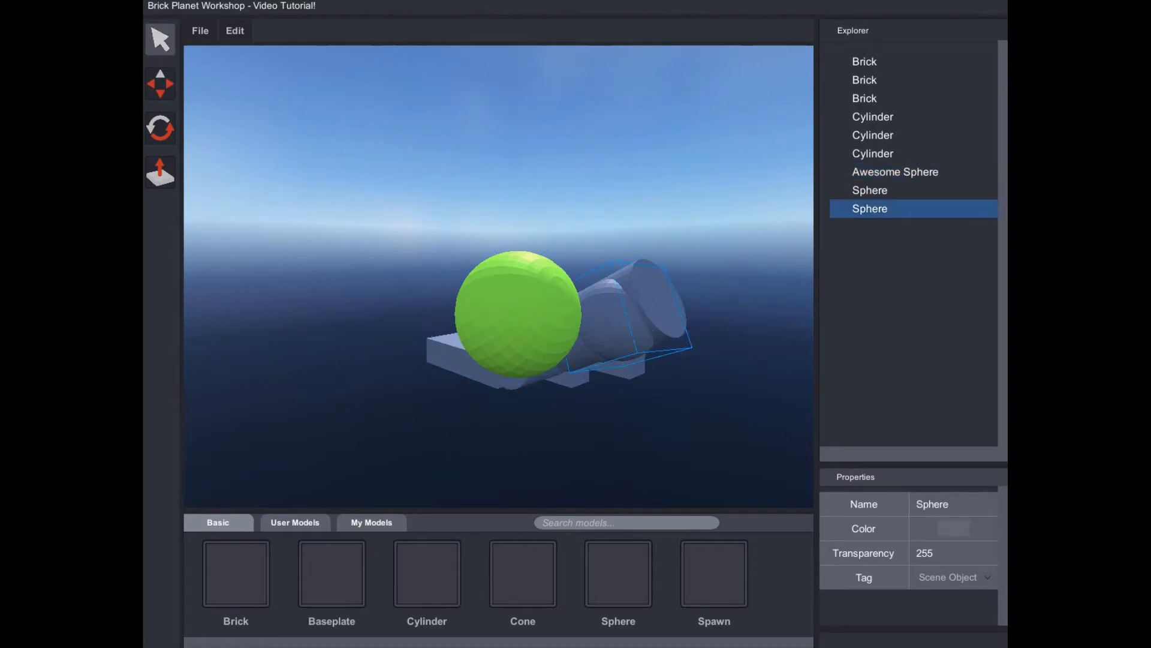
pyautogui.click(162, 89)
pyautogui.press('a')
pyautogui.moveTo(591, 324); pyautogui.dragTo(744, 324, button='right')
pyautogui.click(678, 304)
pyautogui.click(714, 308)
pyautogui.press('d')
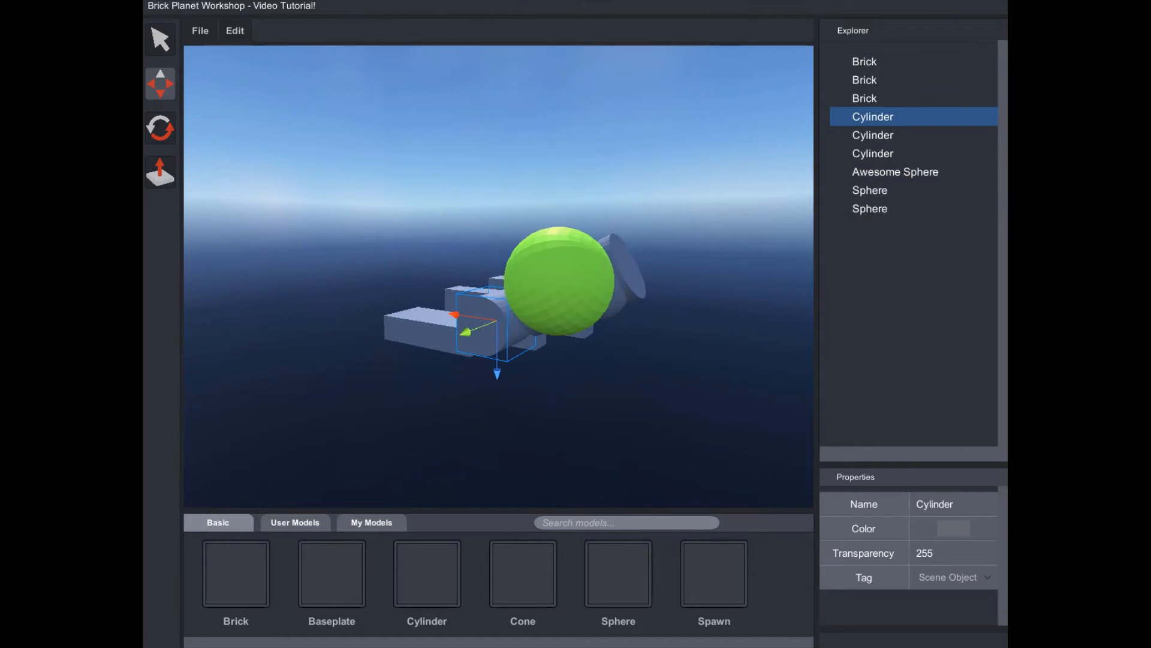
# Move the Awesome Sphere freely with the Select tool to a spot below the grey bricks and cylinders.
pyautogui.click(162, 43)
pyautogui.click(522, 271)
pyautogui.moveTo(522, 271); pyautogui.dragTo(452, 406)
pyautogui.press('w')
pyautogui.moveTo(452, 406); pyautogui.dragTo(452, 455, button='right')
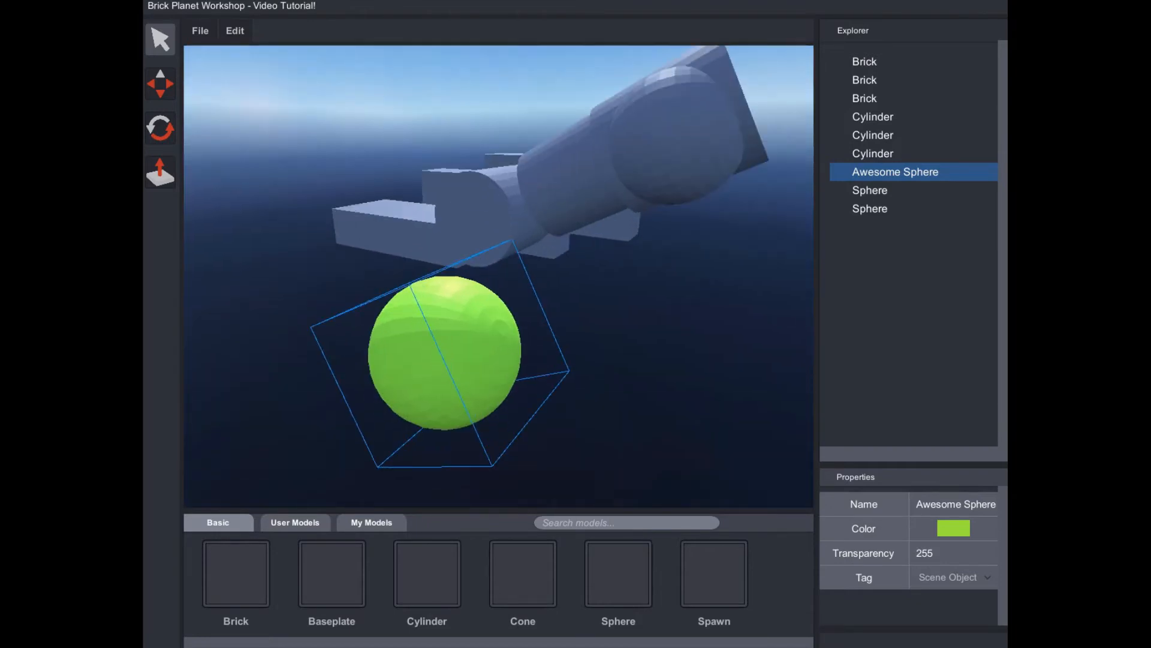
# Shift the Awesome Sphere freely farther down and away from the grey parts, and switch back to the Move tool.
pyautogui.click(168, 80)
pyautogui.click(156, 49)
pyautogui.moveTo(459, 319); pyautogui.dragTo(419, 366)
pyautogui.click(163, 83)
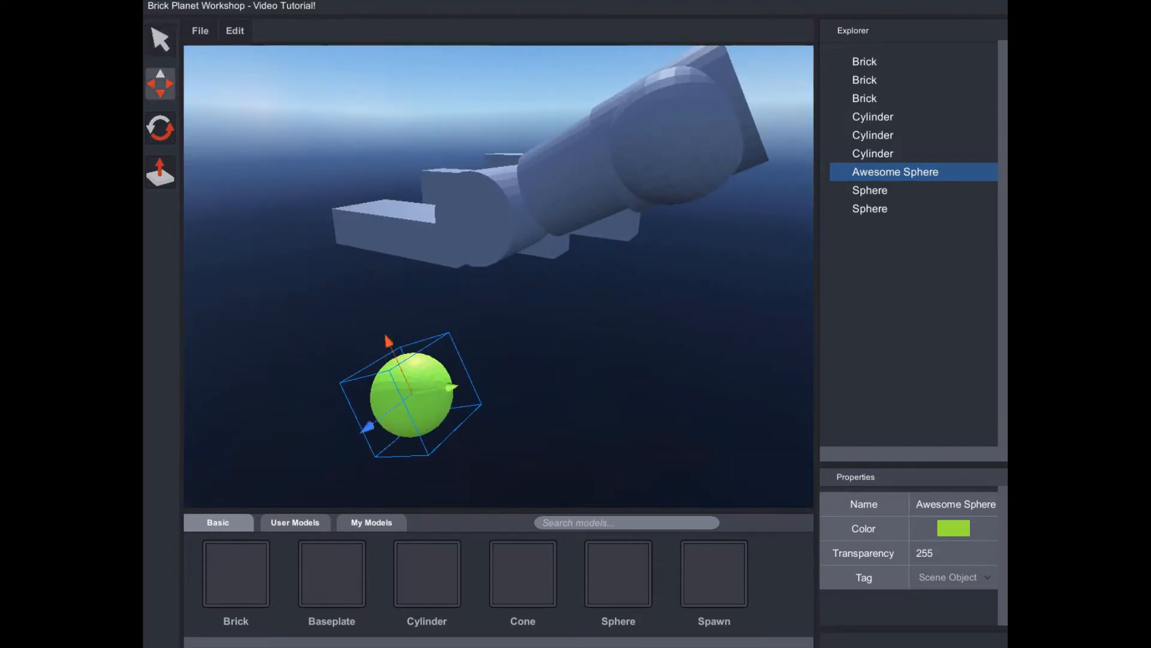
# Reposition the Awesome Sphere freely with the Select tool, bringing it just beneath the grey cylinders.
pyautogui.click(171, 35)
pyautogui.moveTo(420, 239); pyautogui.dragTo(470, 244, button='right')
pyautogui.moveTo(599, 362); pyautogui.dragTo(681, 221)
pyautogui.moveTo(680, 221); pyautogui.dragTo(697, 183, button='right')
pyautogui.press('s')
pyautogui.moveTo(697, 183); pyautogui.dragTo(538, 334)
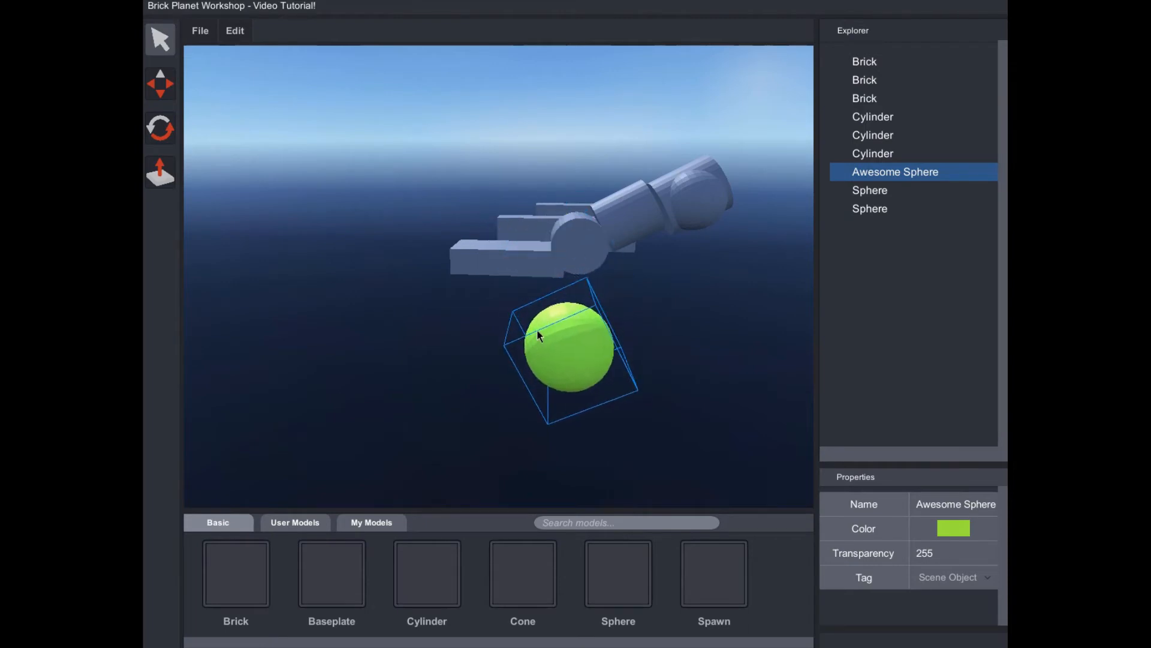
# Turn the Awesome Sphere to a new orientation with the Rotate tool.
pyautogui.click(155, 86)
pyautogui.click(155, 132)
pyautogui.moveTo(537, 231); pyautogui.dragTo(552, 257, button='right')
pyautogui.moveTo(504, 168); pyautogui.dragTo(500, 175, button='right')
pyautogui.press('a')
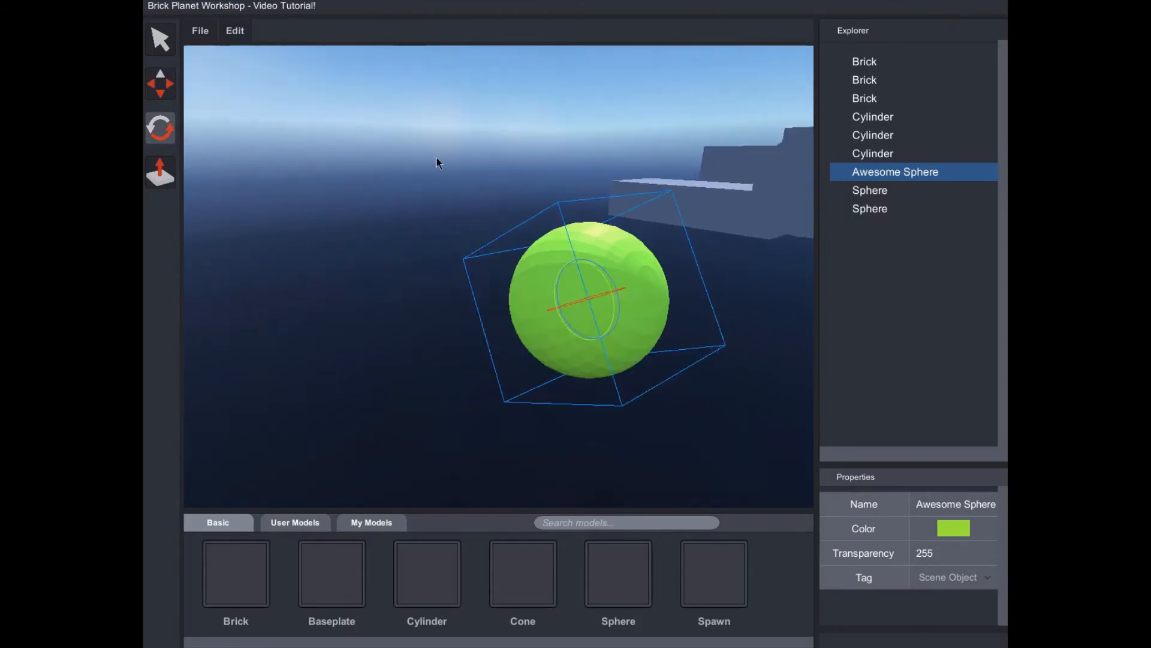
pyautogui.click(167, 85)
pyautogui.click(171, 122)
pyautogui.press('d')
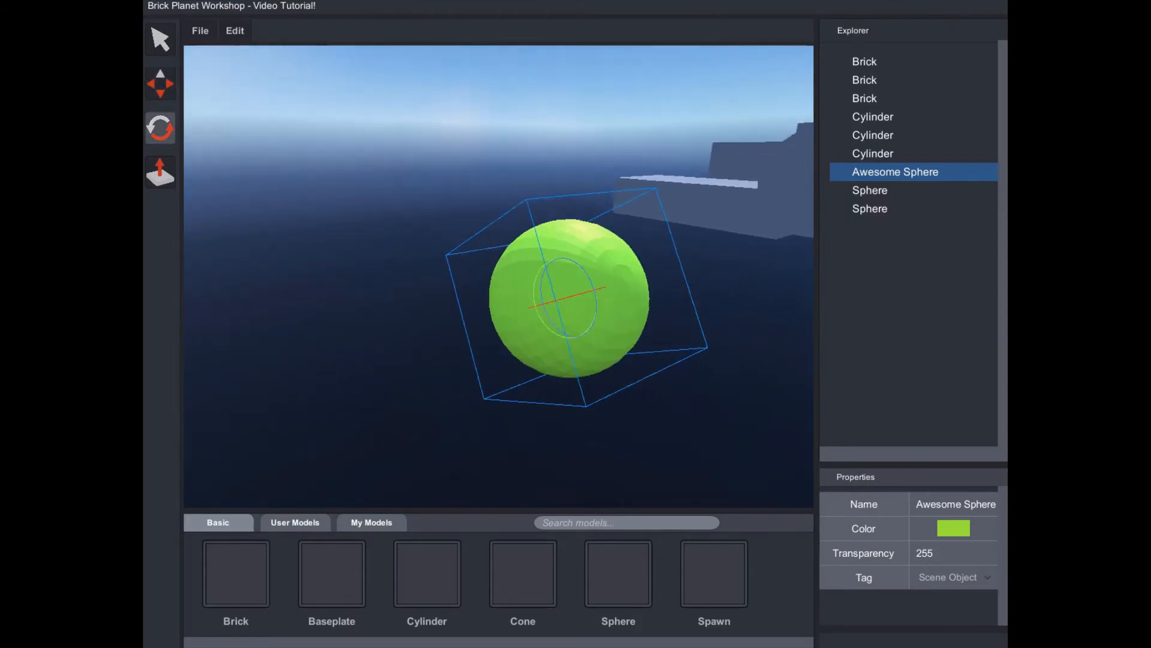
pyautogui.moveTo(387, 292); pyautogui.dragTo(571, 380)
pyautogui.moveTo(571, 380); pyautogui.dragTo(478, 311, button='right')
pyautogui.press('d')
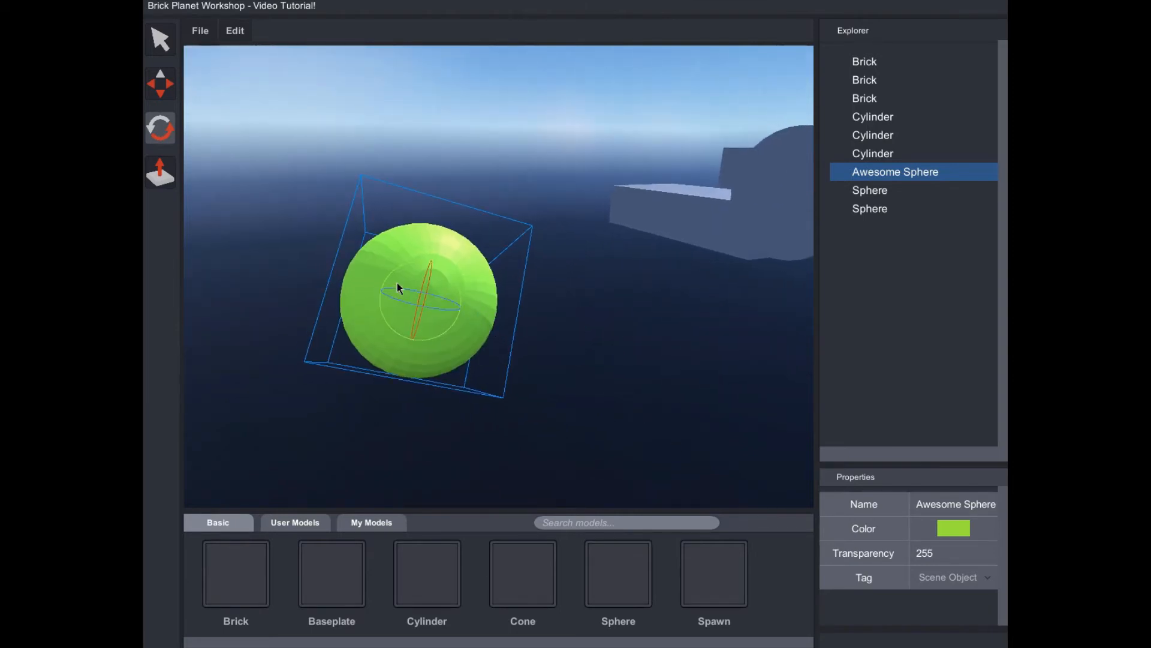
# Rotate the Awesome Sphere further around two of its rotation rings, leaving it tilted diagonally.
pyautogui.moveTo(416, 265); pyautogui.dragTo(411, 299)
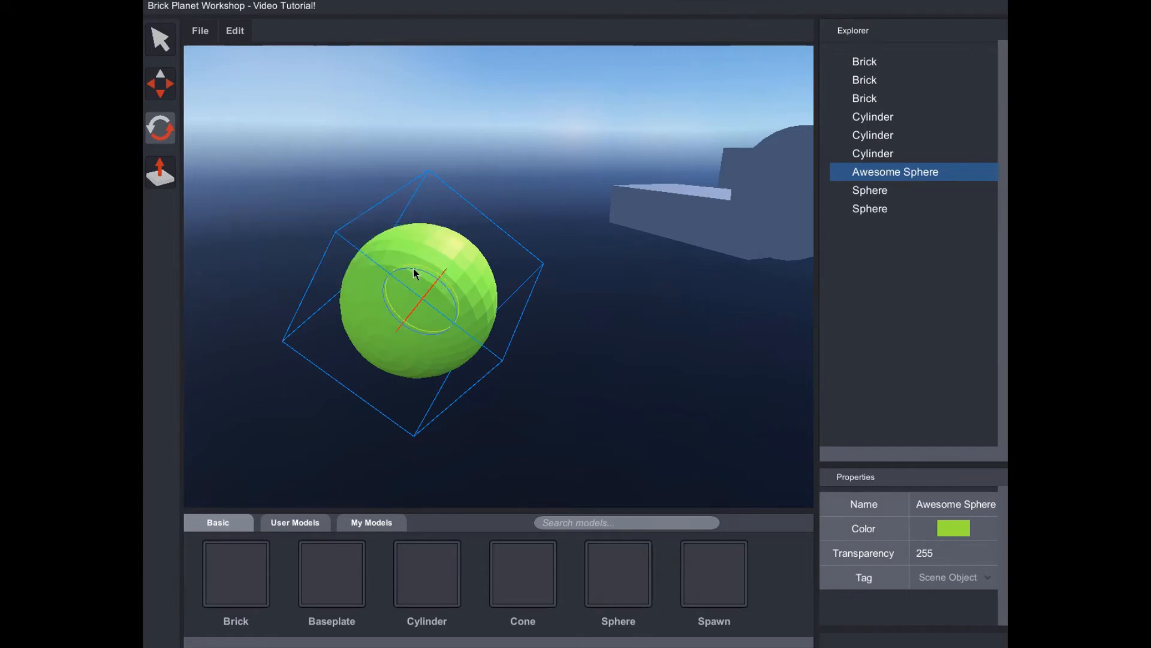
pyautogui.moveTo(413, 268); pyautogui.dragTo(378, 354)
pyautogui.press('a')
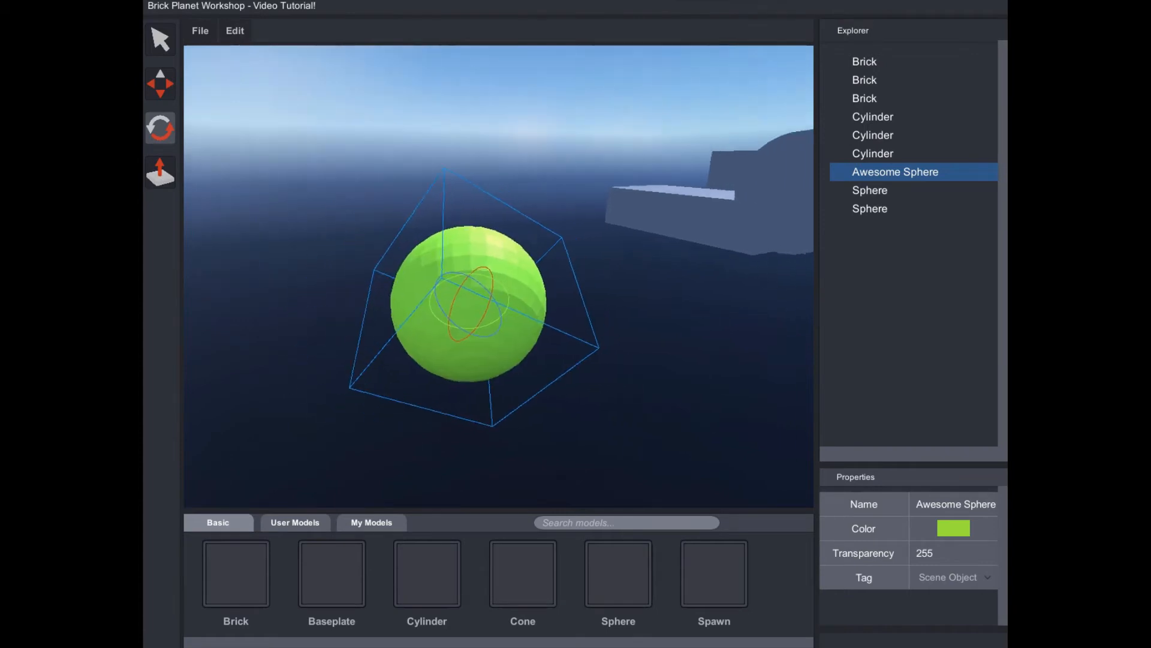
pyautogui.moveTo(377, 354); pyautogui.dragTo(438, 243, button='right')
# Select the front grey brick and rotate it around its blue ring into a steep diagonal.
pyautogui.click(544, 234)
pyautogui.moveTo(543, 234); pyautogui.dragTo(555, 221, button='right')
pyautogui.press('w')
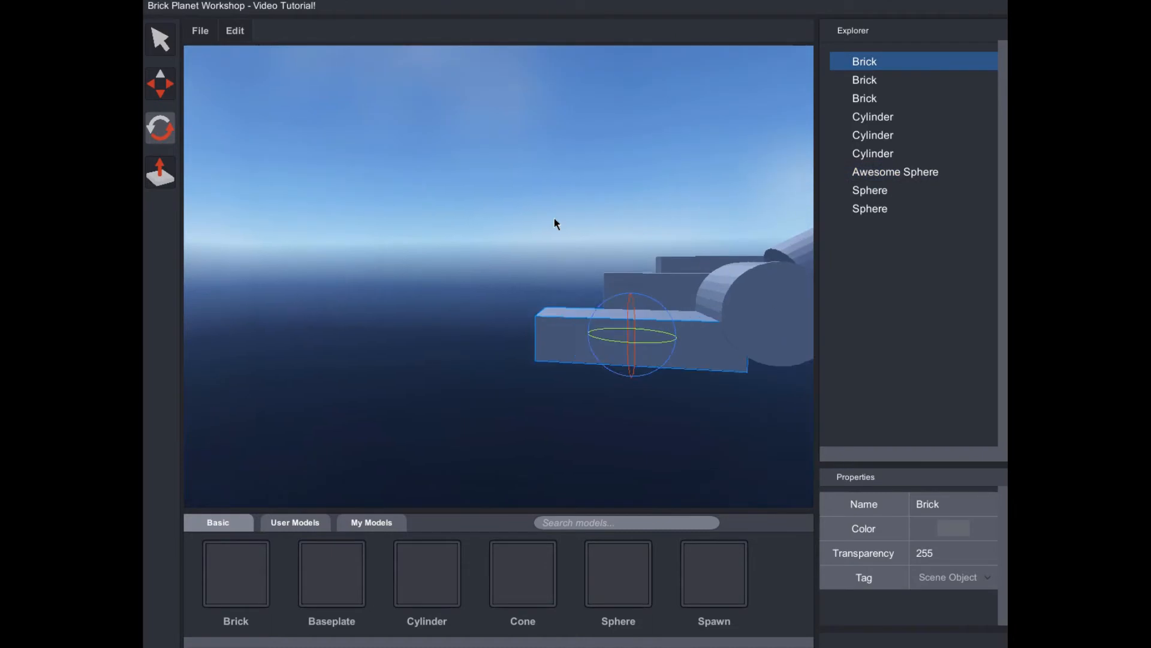
pyautogui.moveTo(622, 362); pyautogui.dragTo(436, 317)
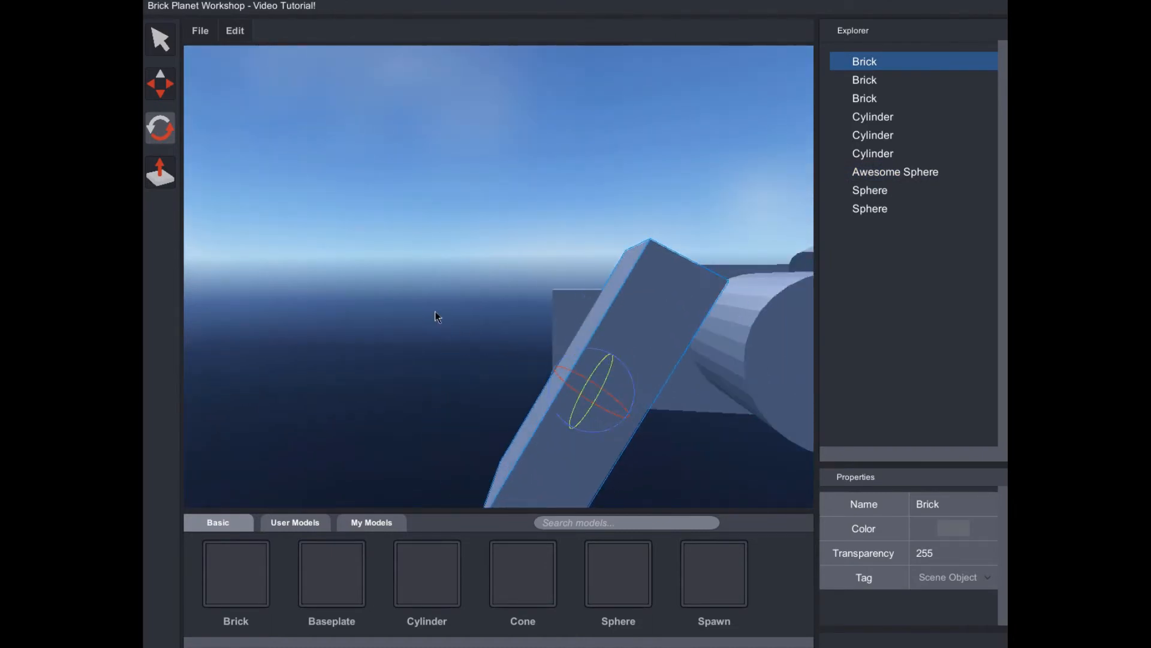
# Thicken the tilted brick slightly with the Scale tool by pulling out its long narrow side.
pyautogui.click(168, 170)
pyautogui.moveTo(716, 274); pyautogui.dragTo(662, 284, button='right')
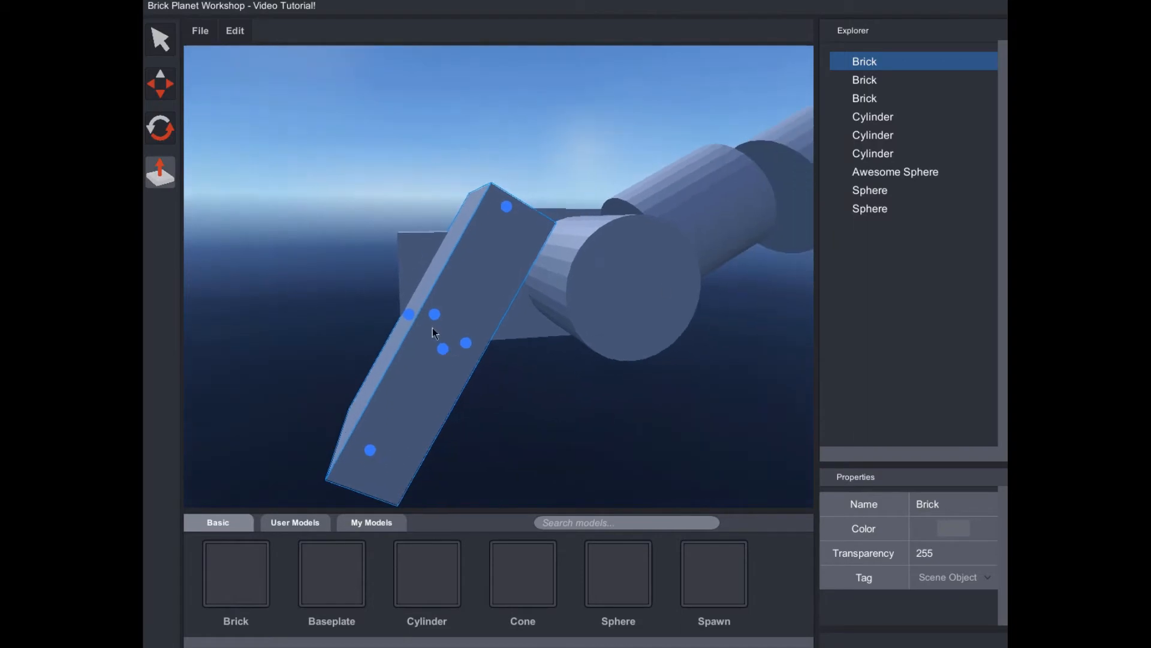
pyautogui.moveTo(409, 315); pyautogui.dragTo(379, 305)
pyautogui.moveTo(379, 306); pyautogui.dragTo(335, 298, button='right')
pyautogui.press('s')
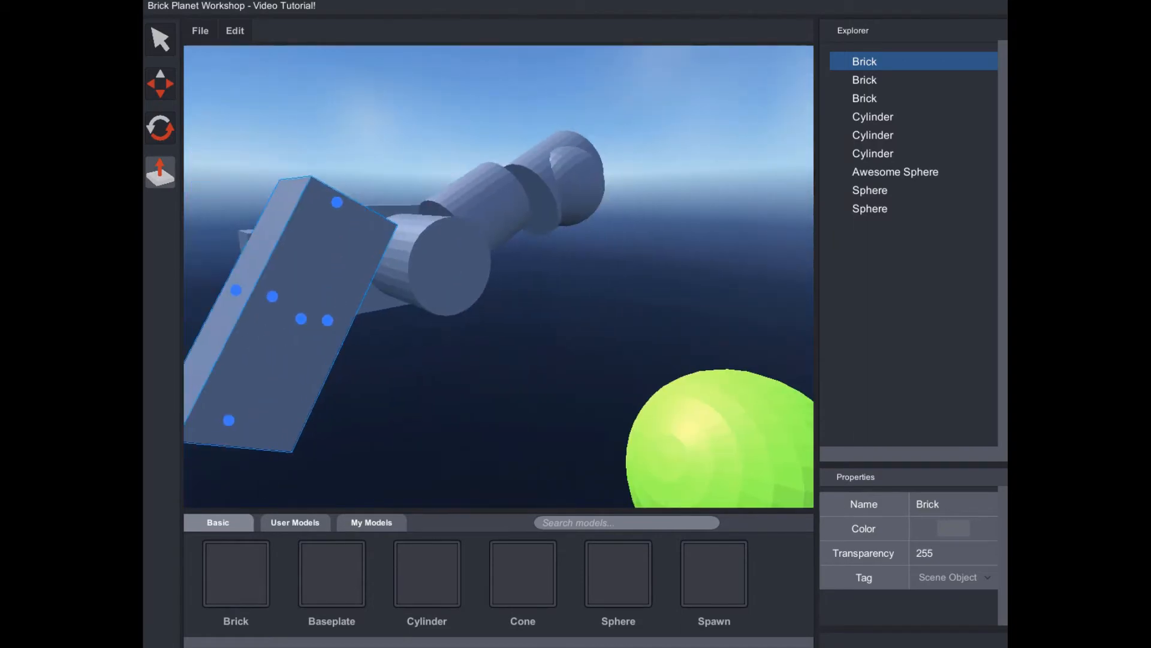
# Try to stretch the tilted brick sideways with a side handle while facing its broad side.
pyautogui.press('w')
pyautogui.moveTo(449, 265); pyautogui.dragTo(690, 240, button='right')
pyautogui.press('s')
pyautogui.press('a')
pyautogui.press('d')
pyautogui.press('a')
pyautogui.press('w')
pyautogui.press('a')
pyautogui.moveTo(252, 230); pyautogui.dragTo(402, 246, button='right')
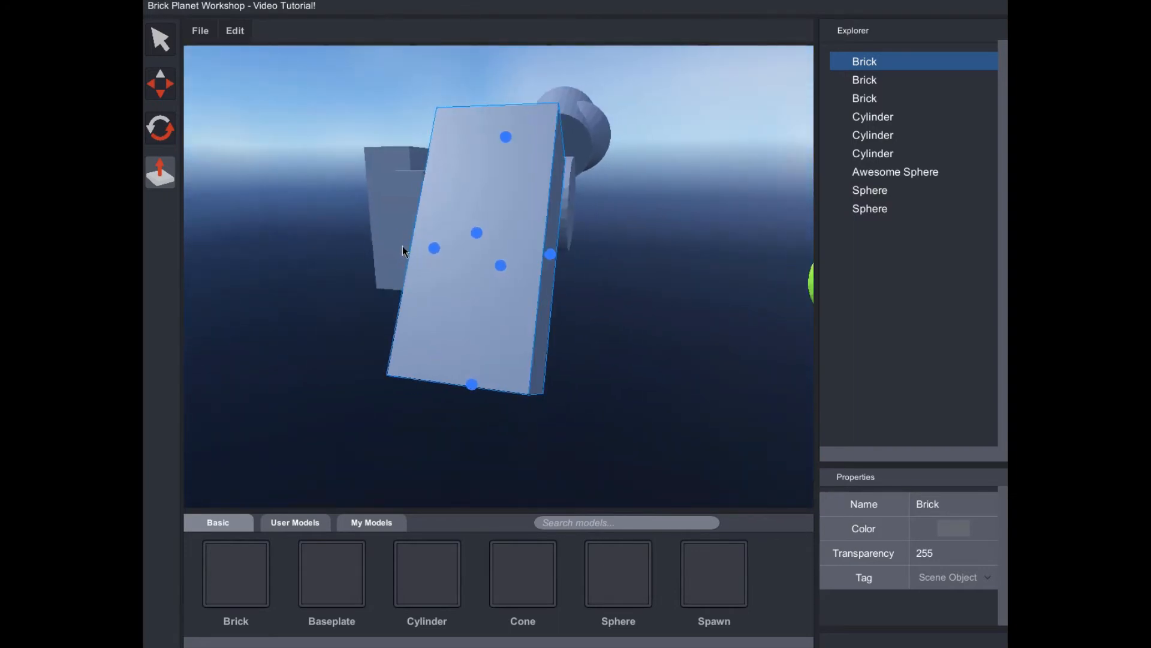
pyautogui.moveTo(441, 257); pyautogui.dragTo(438, 190)
pyautogui.moveTo(434, 189); pyautogui.dragTo(411, 243, button='right')
pyautogui.press('d')
pyautogui.press('a')
# Reselect the tilted brick and stretch it sideways to nearly twice its width.
pyautogui.click(330, 247)
pyautogui.click(373, 246)
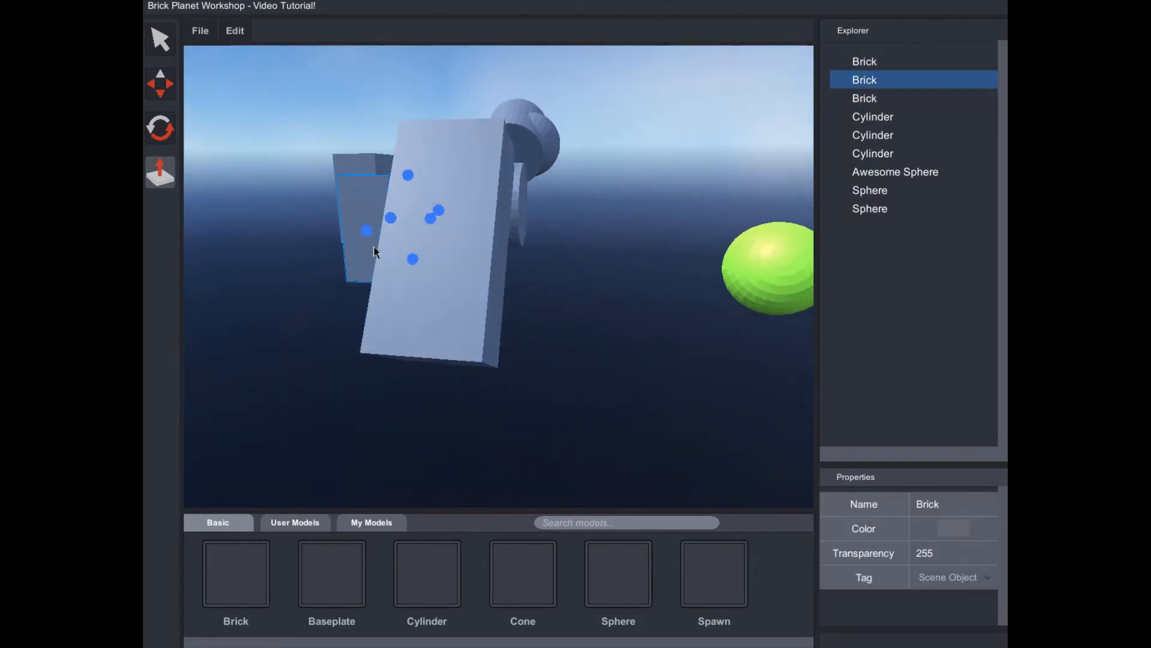
pyautogui.click(388, 232)
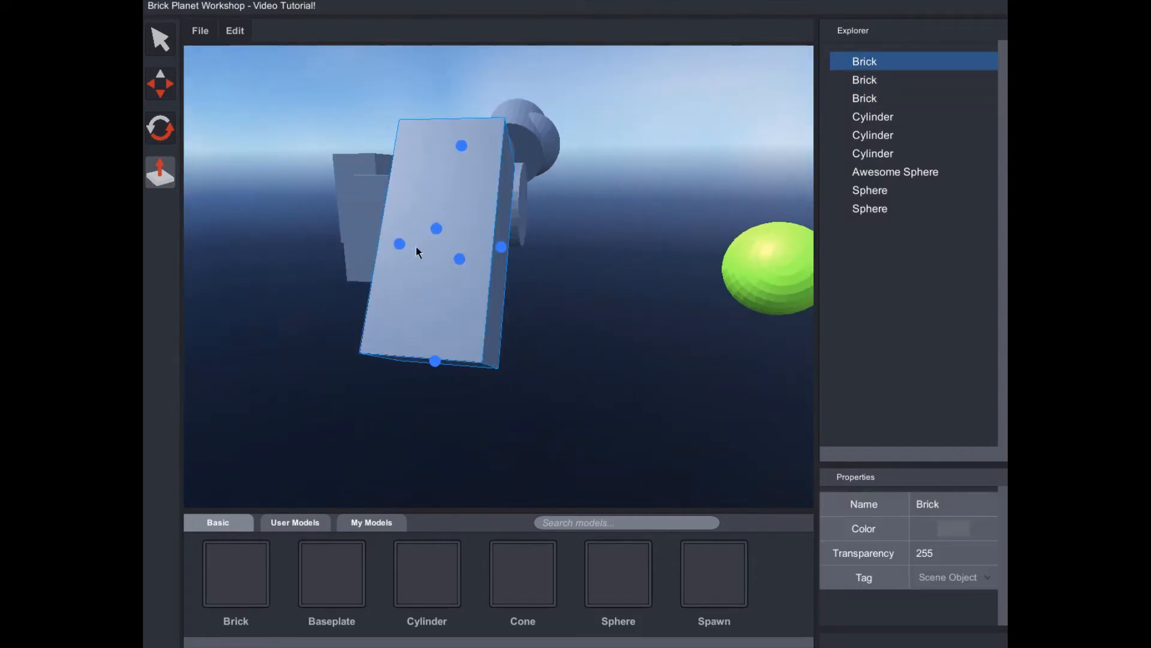
pyautogui.moveTo(379, 240); pyautogui.dragTo(393, 246)
pyautogui.click(385, 255)
pyautogui.moveTo(372, 247); pyautogui.dragTo(404, 144)
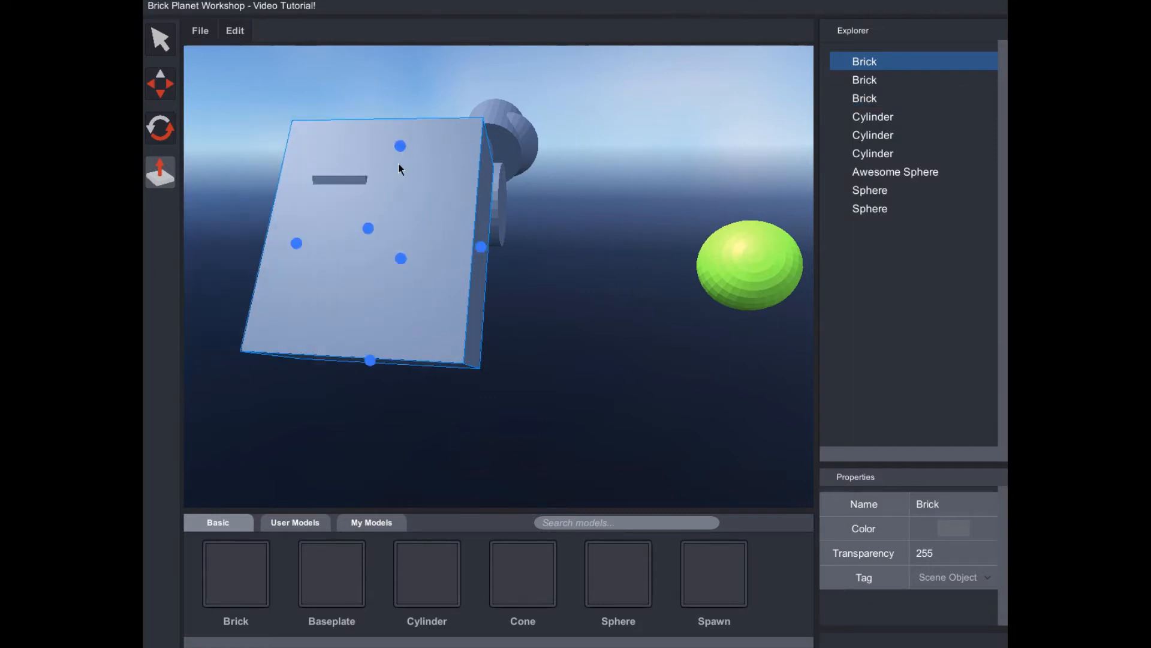
# Shrink the widened brick to about half its height and width, and keep the Scale tool active with nothing selected.
pyautogui.moveTo(401, 150); pyautogui.dragTo(411, 259)
pyautogui.moveTo(479, 306); pyautogui.dragTo(387, 306)
pyautogui.click(173, 42)
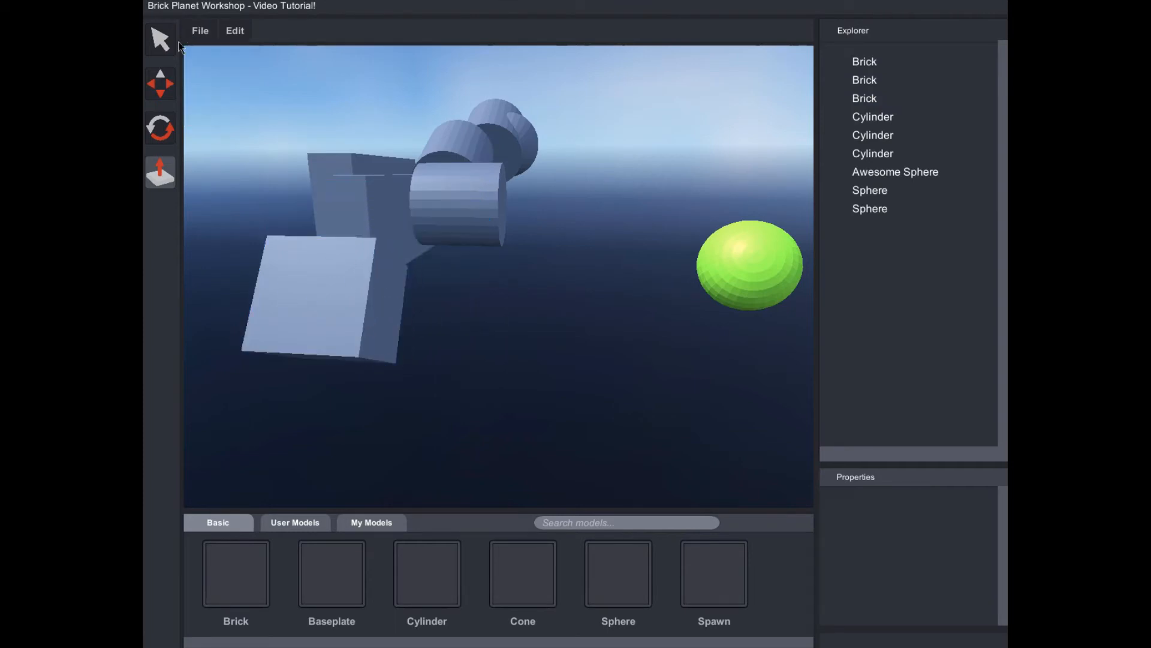
pyautogui.click(160, 178)
pyautogui.moveTo(483, 455); pyautogui.dragTo(450, 457, button='right')
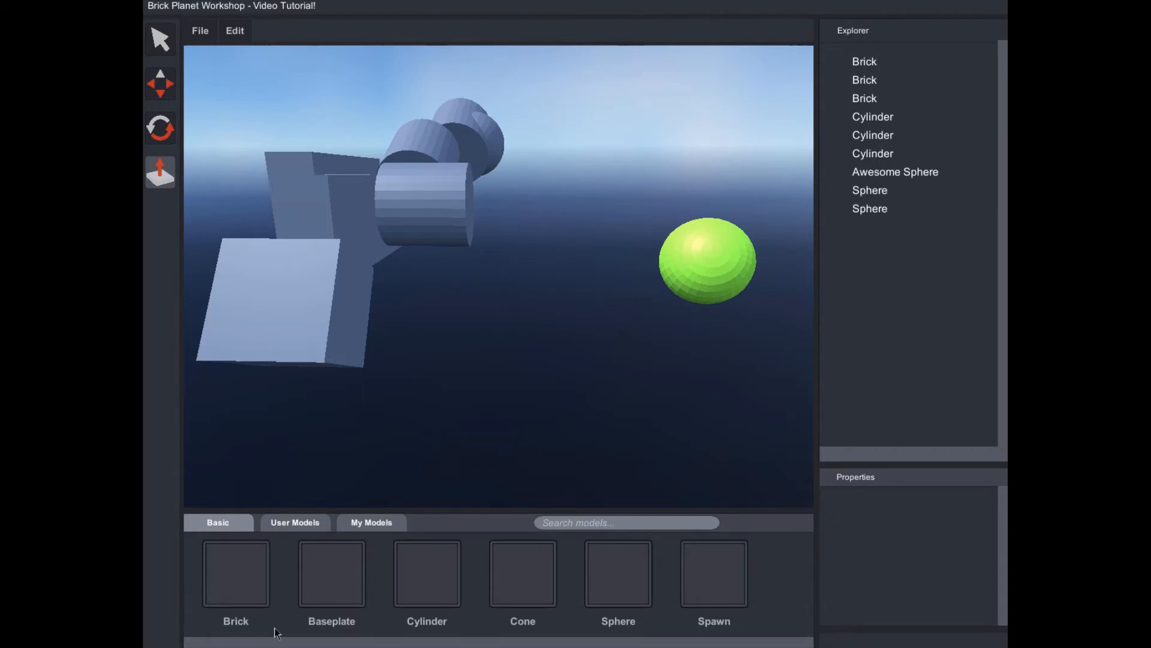
# Look through the Basic, User Models and My Models categories, and return to the Basic parts.
pyautogui.click(268, 519)
pyautogui.click(213, 525)
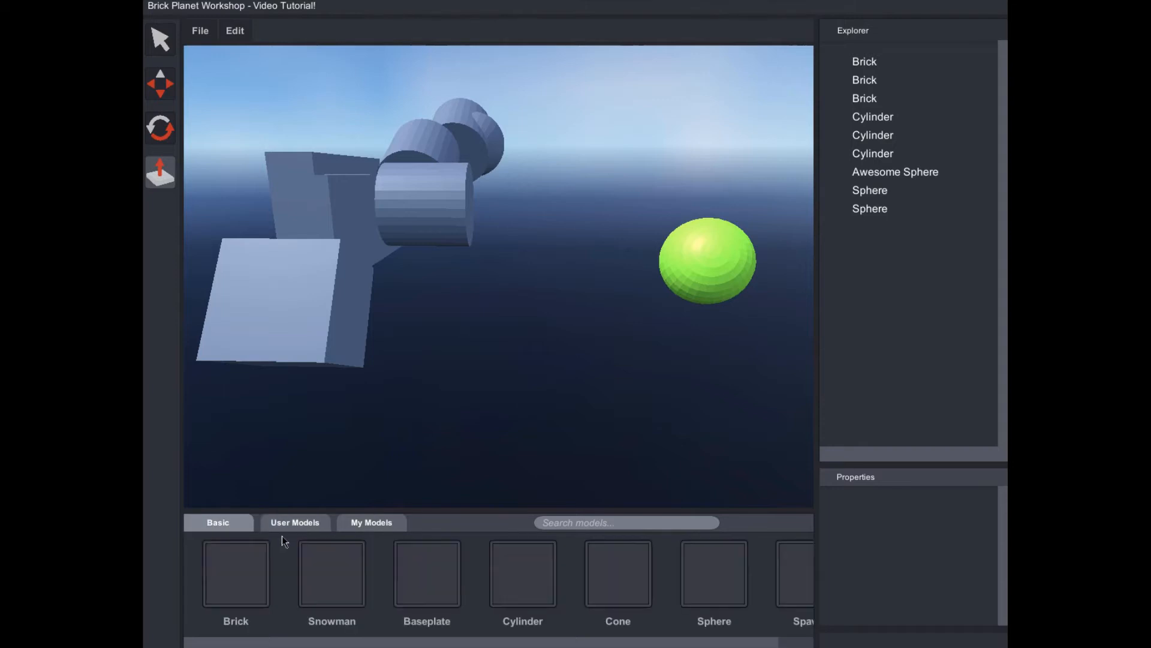
pyautogui.click(311, 521)
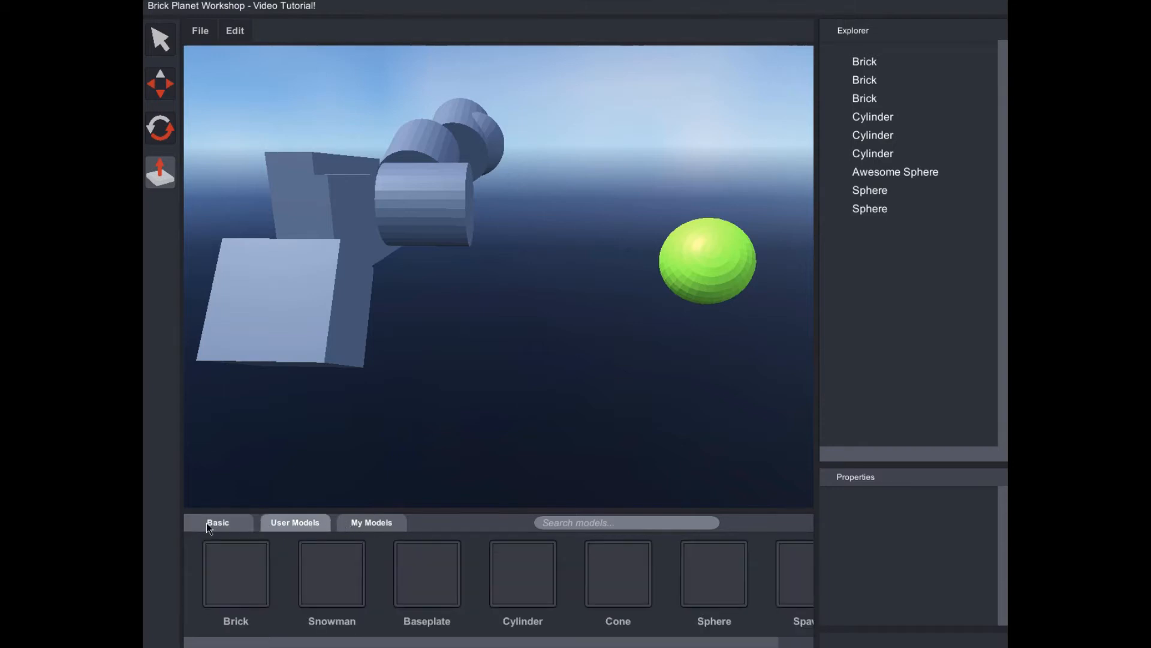
pyautogui.click(223, 528)
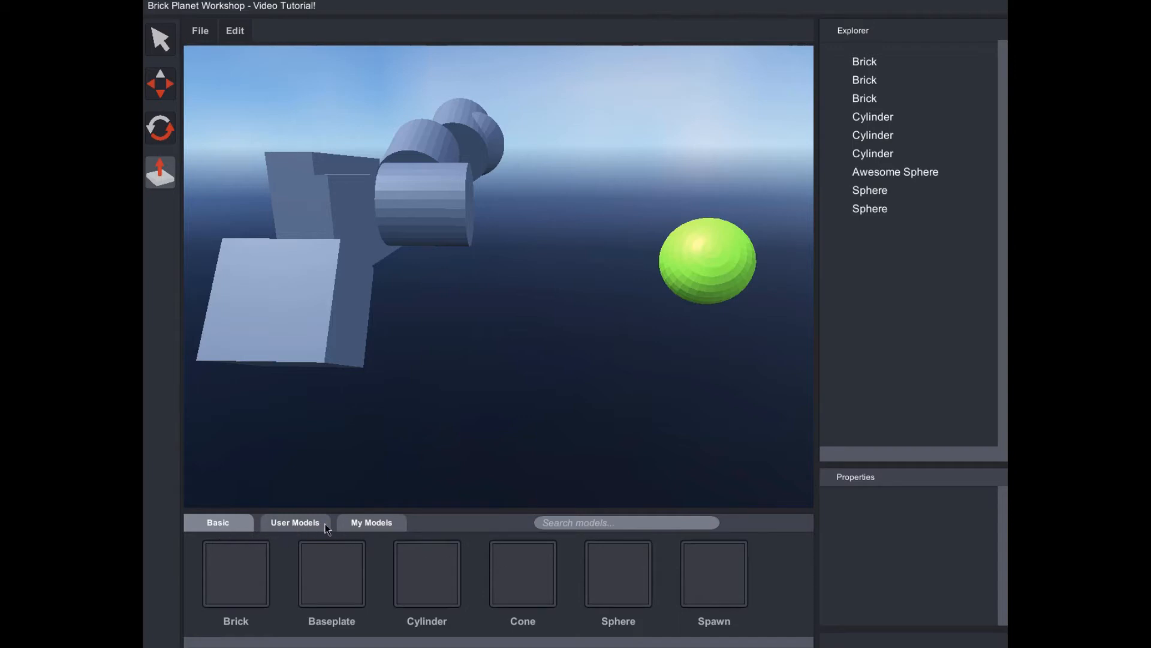
pyautogui.click(354, 521)
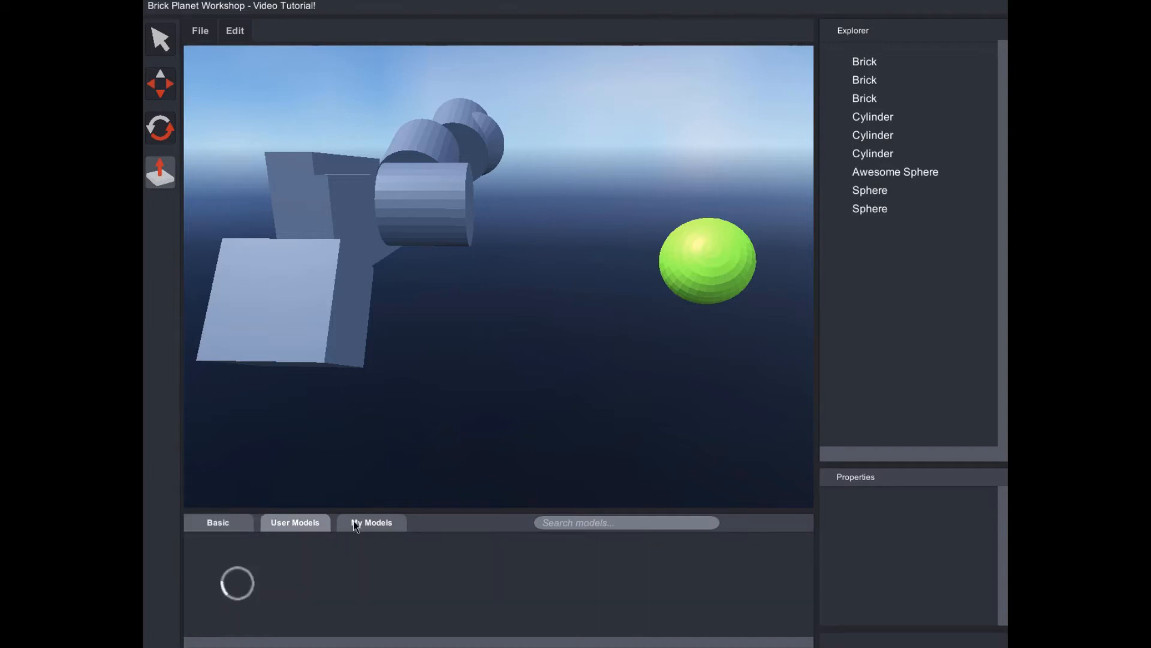
pyautogui.click(250, 525)
# Add three bricks and three baseplates from the Basic parts, keeping the whole baseplate in view.
pyautogui.moveTo(396, 462); pyautogui.dragTo(343, 468, button='right')
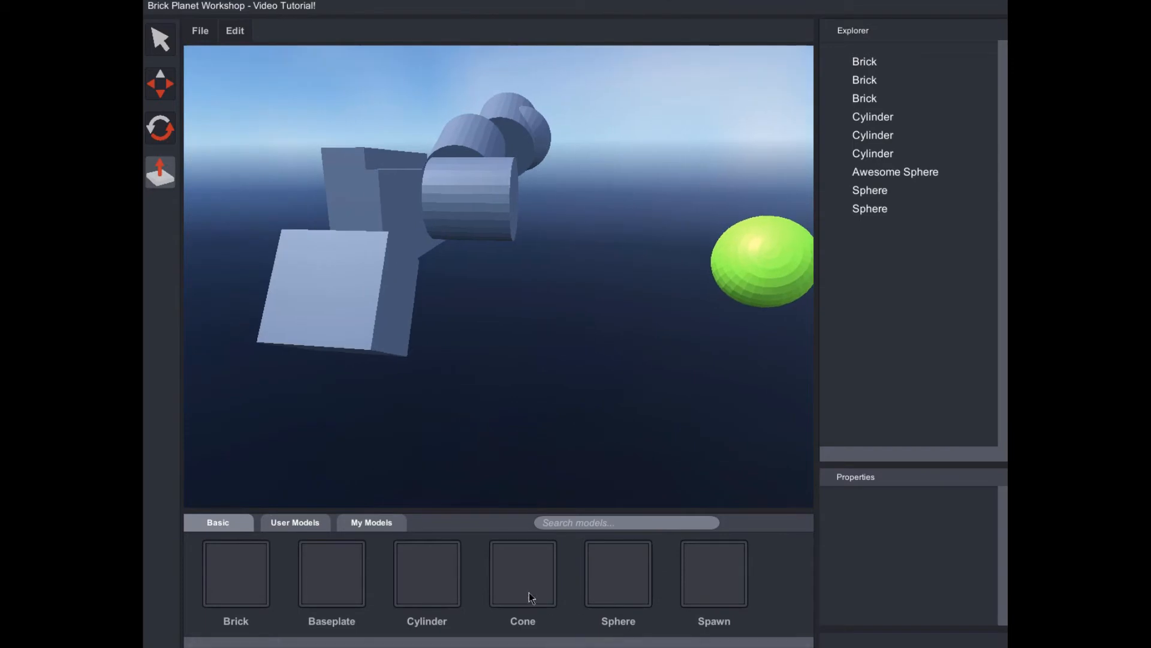
pyautogui.tripleClick(230, 592)
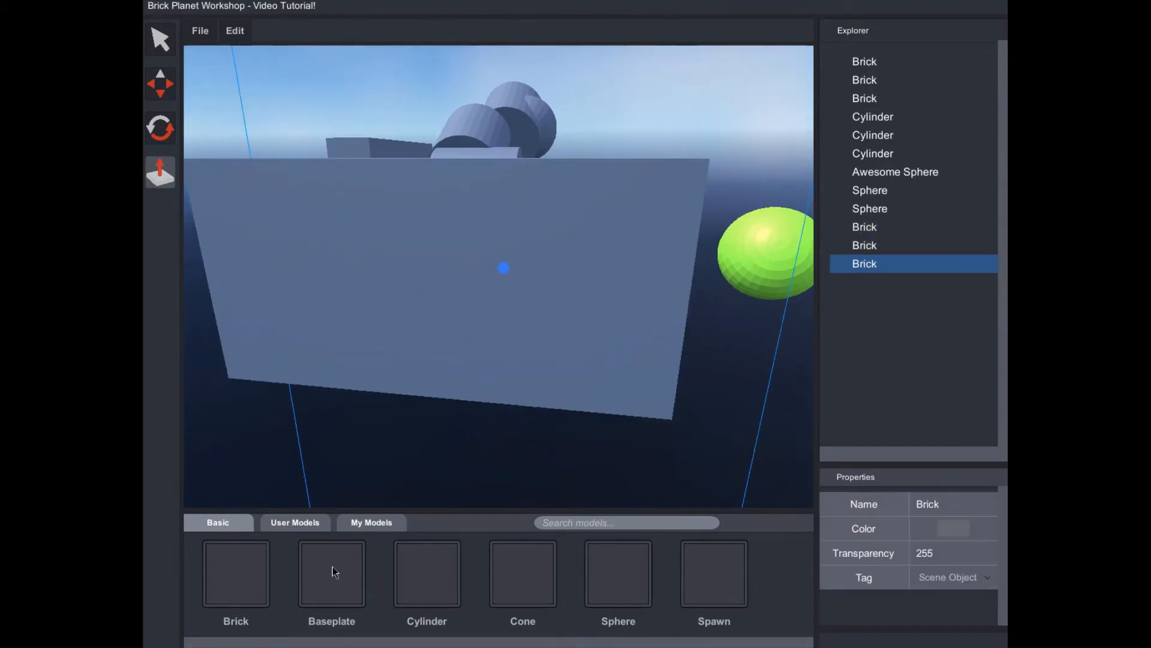
pyautogui.tripleClick(332, 566)
pyautogui.scroll(-3, 498, 276)
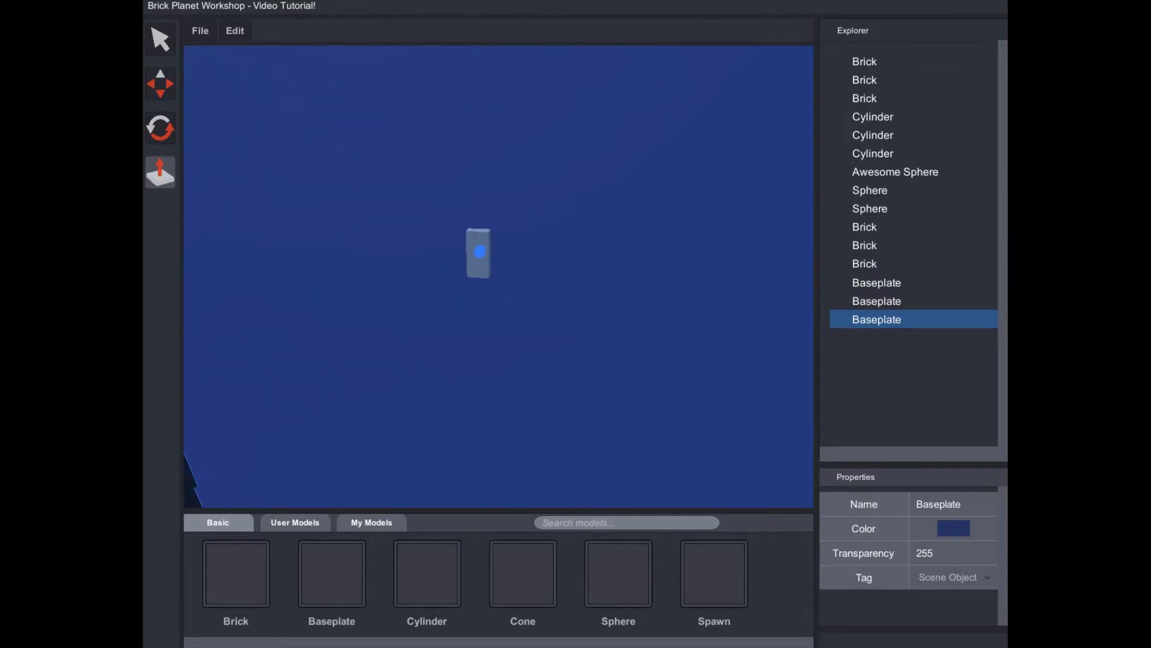
pyautogui.scroll(-5, 498, 276)
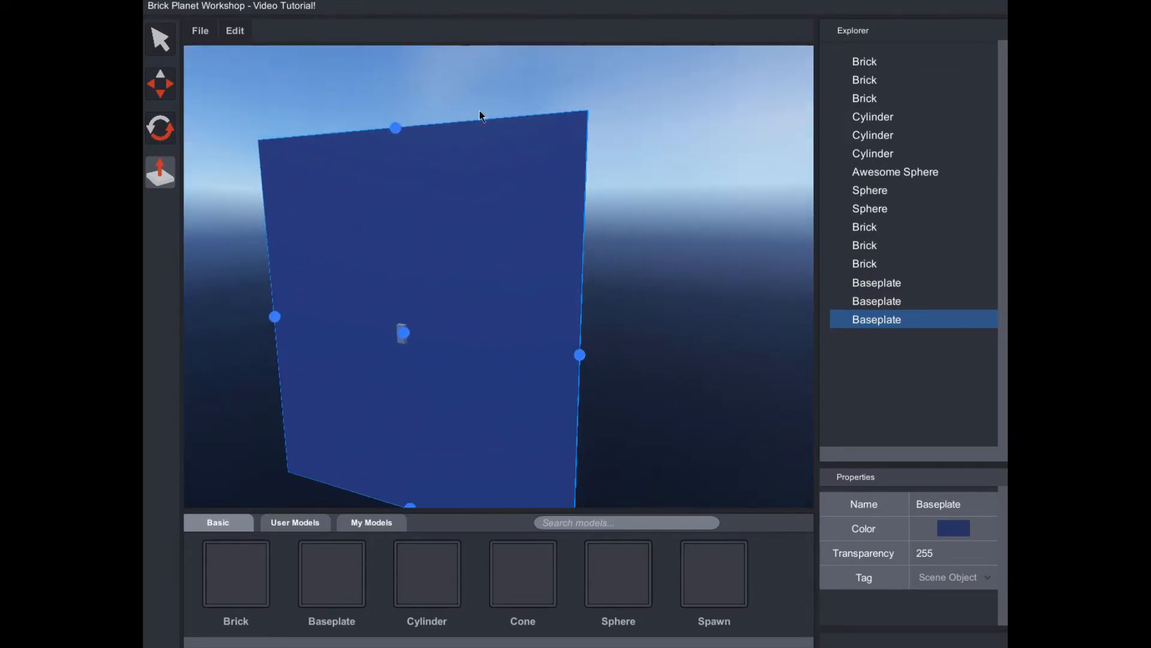
# Try to shorten the blue baseplate by pulling its upper scale handle downward.
pyautogui.moveTo(397, 129); pyautogui.dragTo(402, 451)
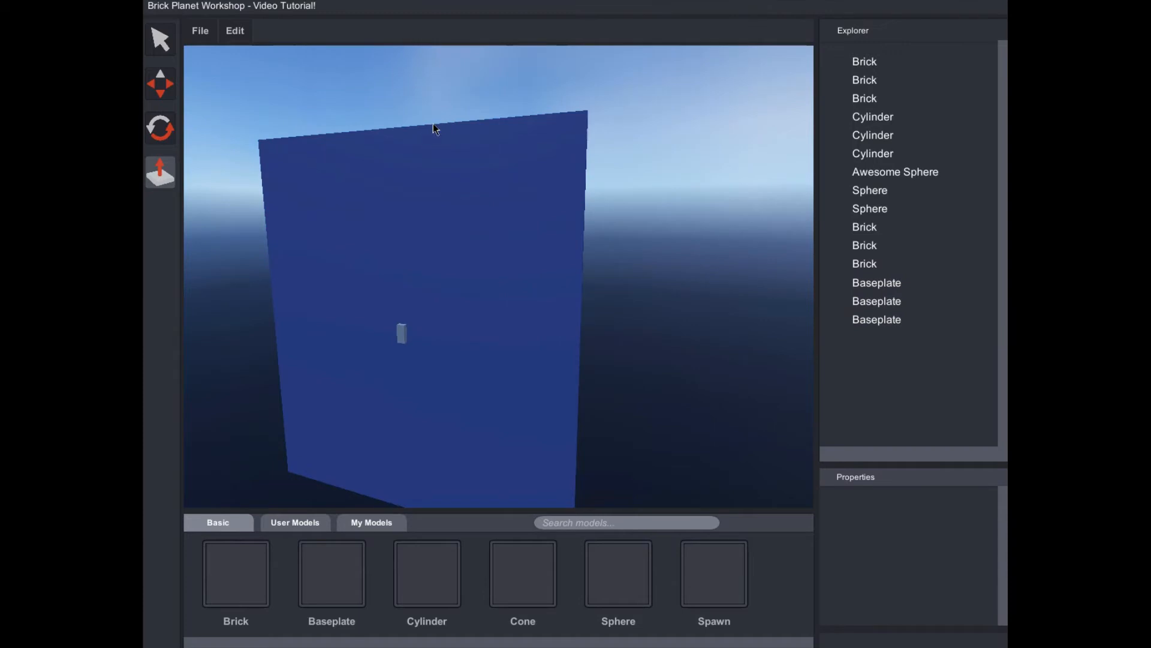
pyautogui.click(408, 132)
pyautogui.moveTo(398, 133); pyautogui.dragTo(403, 381)
pyautogui.click(418, 175)
pyautogui.moveTo(399, 137); pyautogui.dragTo(420, 384)
# Add two cylinders, a cone, a sphere and two spawns in front of the baseplate.
pyautogui.doubleClick(454, 593)
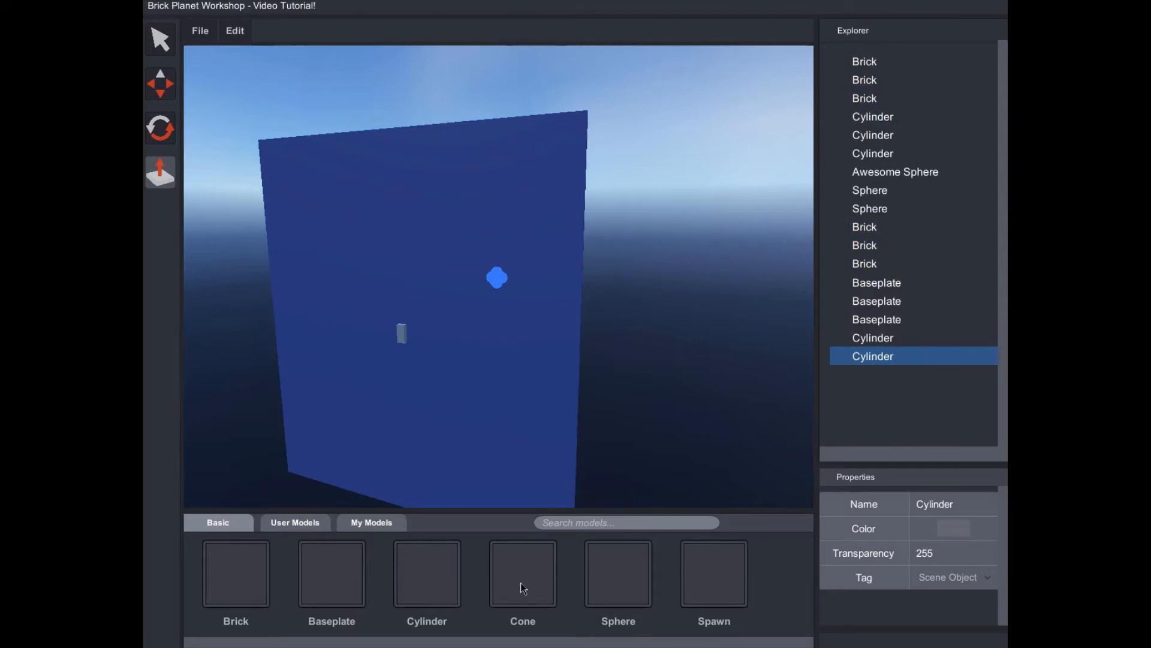
pyautogui.click(521, 583)
pyautogui.click(622, 574)
pyautogui.moveTo(459, 215); pyautogui.dragTo(457, 210, button='right')
pyautogui.doubleClick(729, 575)
pyautogui.moveTo(442, 286); pyautogui.dragTo(442, 287, button='right')
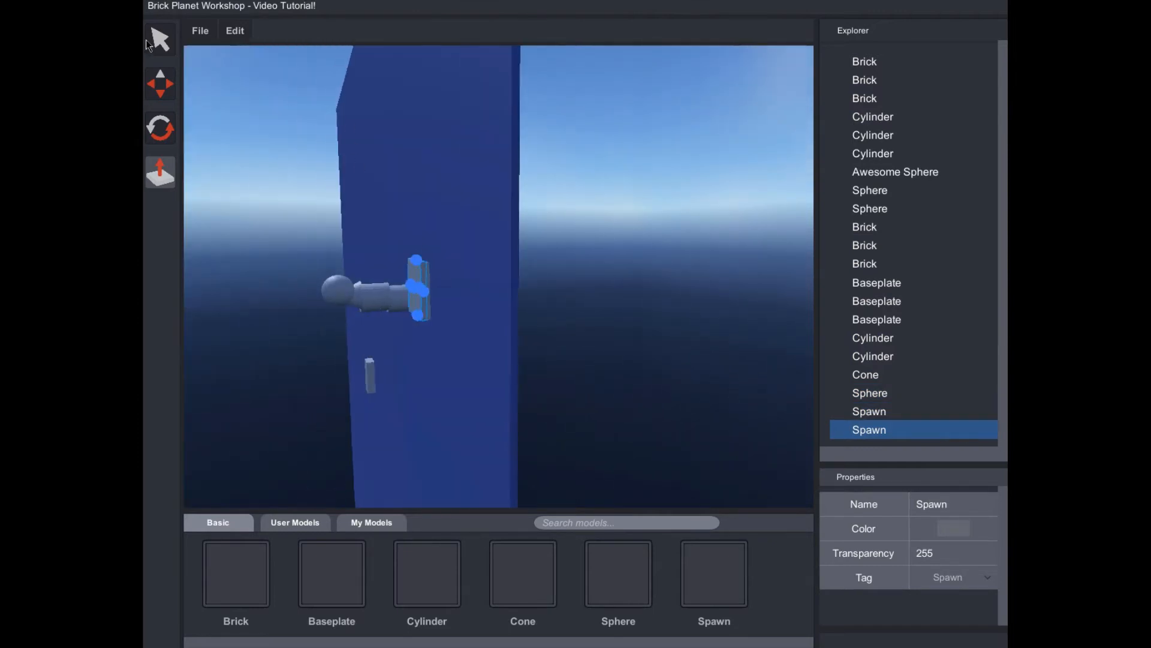
# Rotate both upright spawns with the Rotate tool so that they lie flat.
pyautogui.click(160, 128)
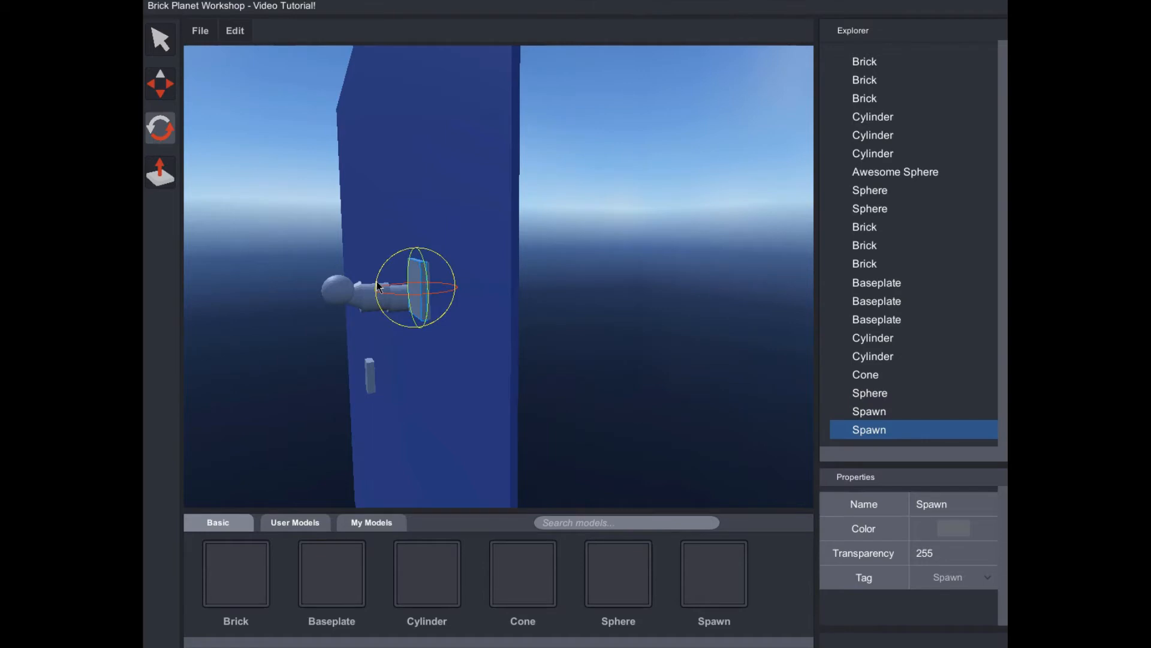
pyautogui.moveTo(378, 280); pyautogui.dragTo(474, 246)
pyautogui.moveTo(640, 283); pyautogui.dragTo(694, 199)
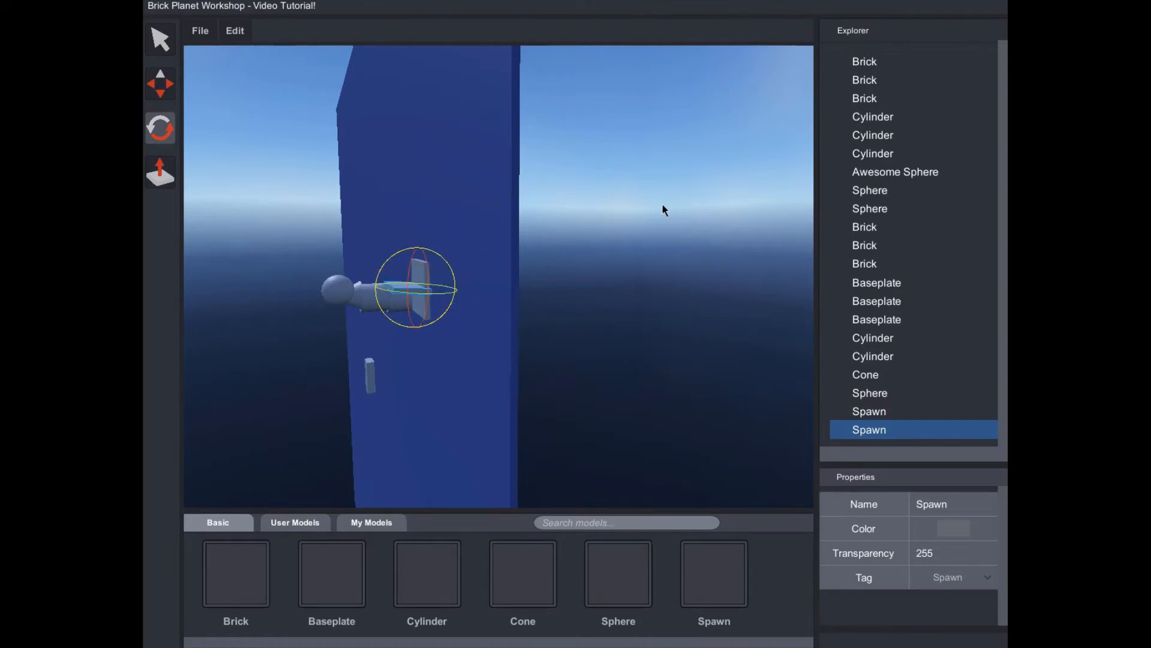
pyautogui.click(423, 279)
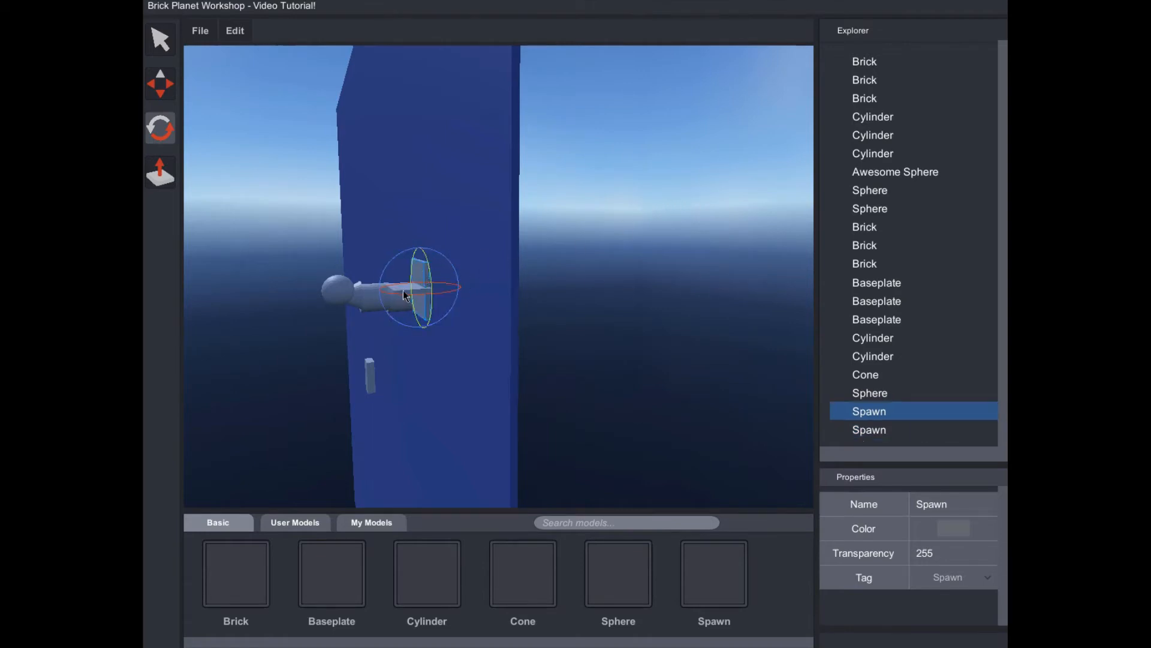
pyautogui.moveTo(390, 269); pyautogui.dragTo(684, 277)
pyautogui.moveTo(684, 277); pyautogui.dragTo(558, 258, button='right')
pyautogui.press('w')
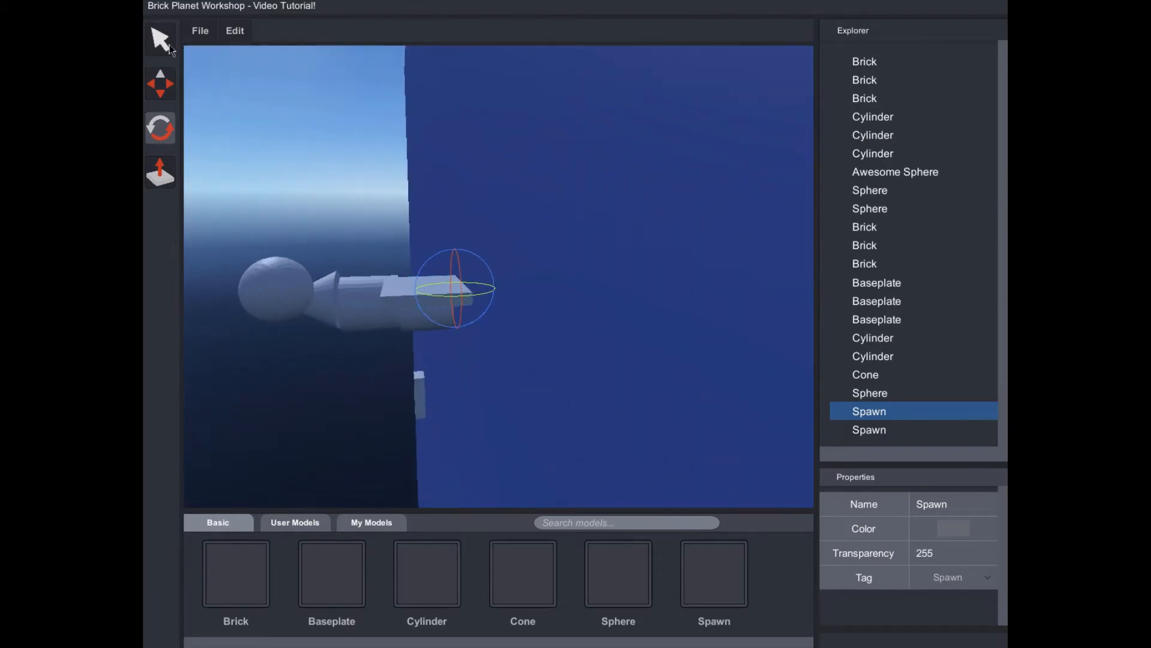
# Move the first spawn horizontally along its red axis out past the new grey sphere with the Move tool.
pyautogui.click(162, 40)
pyautogui.click(162, 84)
pyautogui.moveTo(399, 291); pyautogui.dragTo(149, 317)
pyautogui.press('s')
pyautogui.moveTo(149, 316); pyautogui.dragTo(341, 527, button='right')
pyautogui.press('a')
# Look over the User Models category, the save, open and publish options, and the My Models category.
pyautogui.click(298, 524)
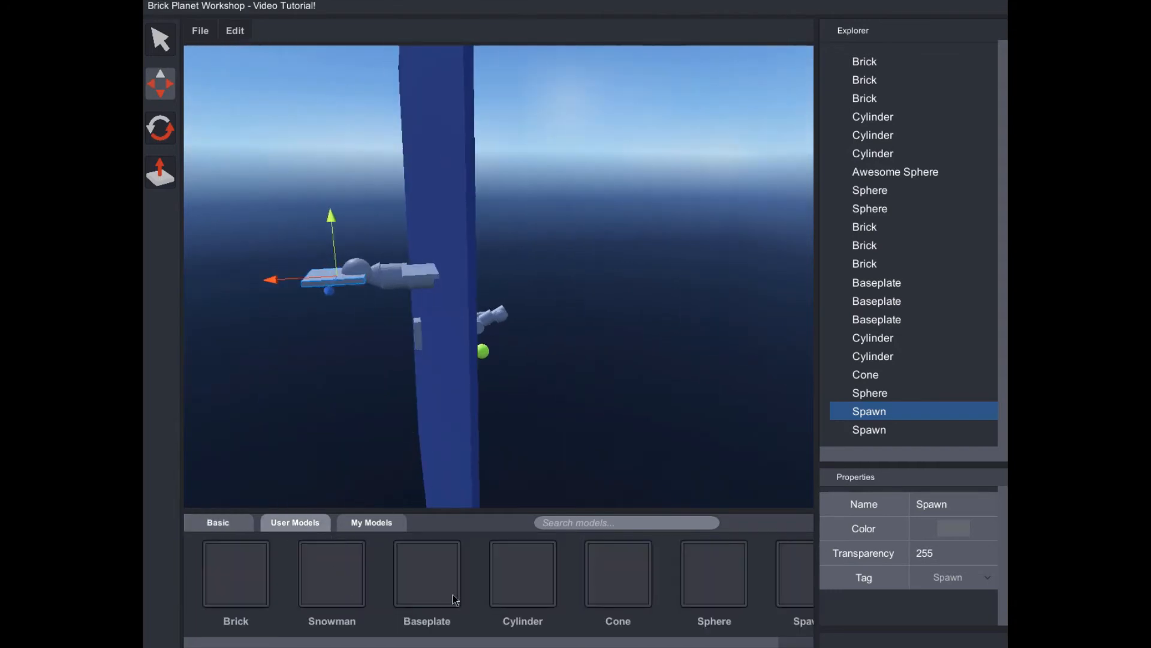
pyautogui.moveTo(495, 638); pyautogui.dragTo(186, 641)
pyautogui.click(201, 33)
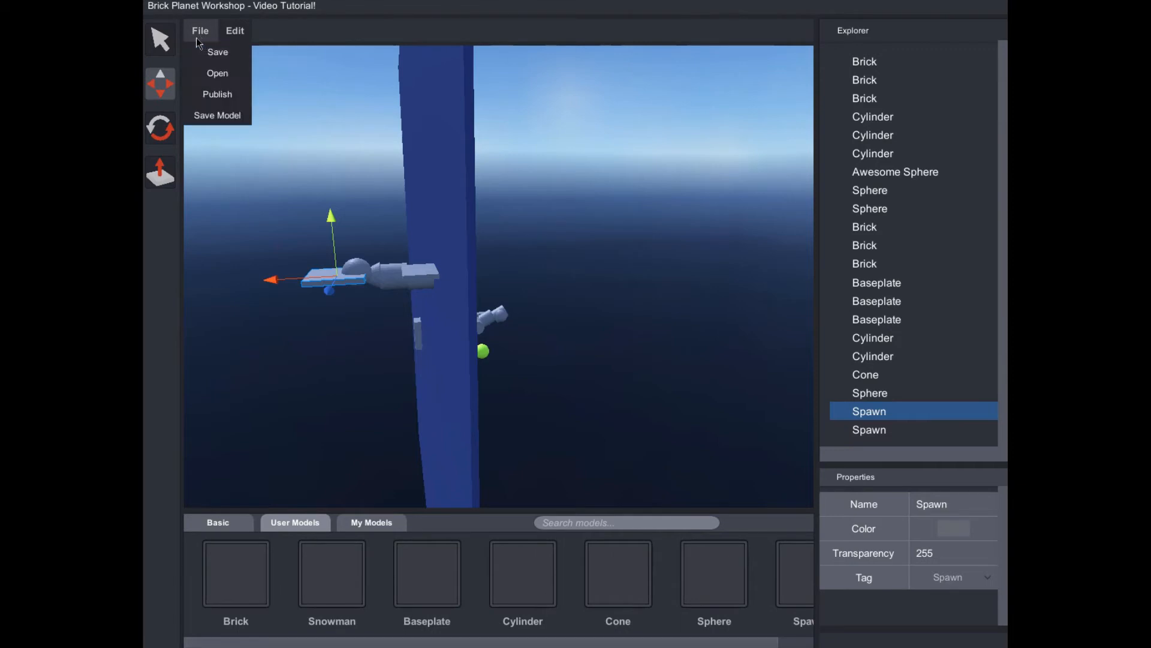
pyautogui.click(303, 497)
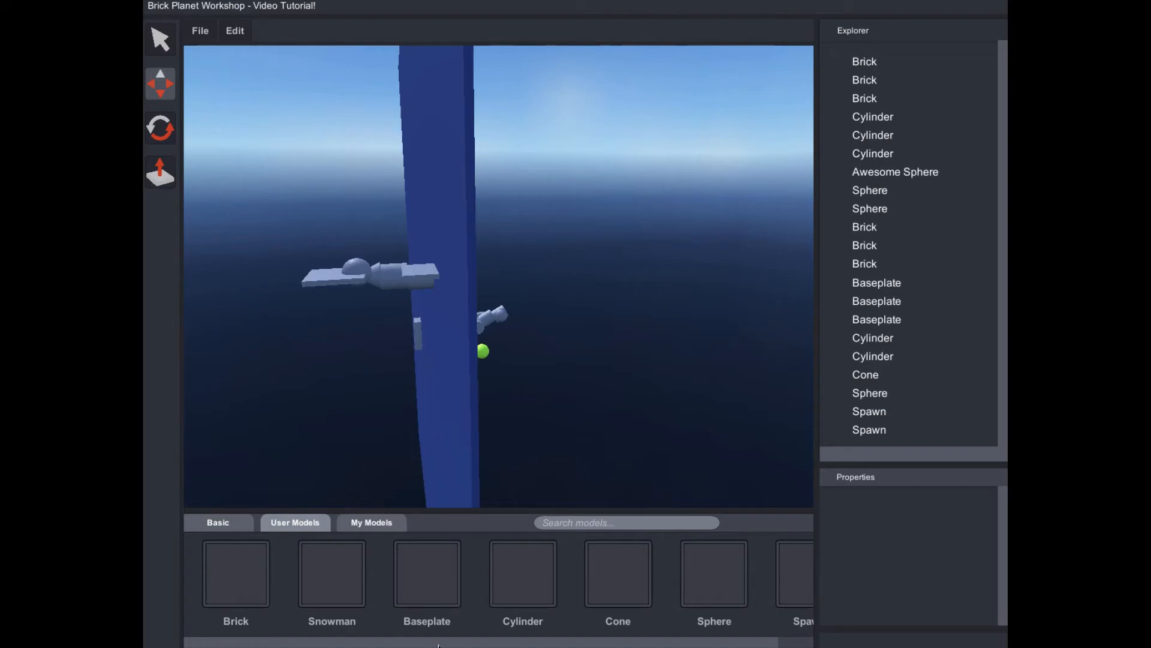
pyautogui.press('a')
pyautogui.moveTo(594, 363)
pyautogui.mouseDown(button='right')
pyautogui.moveTo(540, 336)
pyautogui.moveTo(576, 318)
pyautogui.moveTo(558, 357)
pyautogui.moveTo(596, 344)
pyautogui.mouseUp(button='right')
pyautogui.press('s')
pyautogui.press('w')
pyautogui.click(355, 528)
# Select the first spawn and move it farther out along its red axis, clear of the grey sphere.
pyautogui.moveTo(375, 502); pyautogui.dragTo(437, 499, button='right')
pyautogui.press('a')
pyautogui.press('s')
pyautogui.press('d')
pyautogui.moveTo(408, 252); pyautogui.dragTo(408, 295, button='right')
pyautogui.press('a')
pyautogui.press('w')
pyautogui.click(408, 295)
pyautogui.click(393, 291)
pyautogui.click(387, 296)
pyautogui.moveTo(372, 289); pyautogui.dragTo(157, 171)
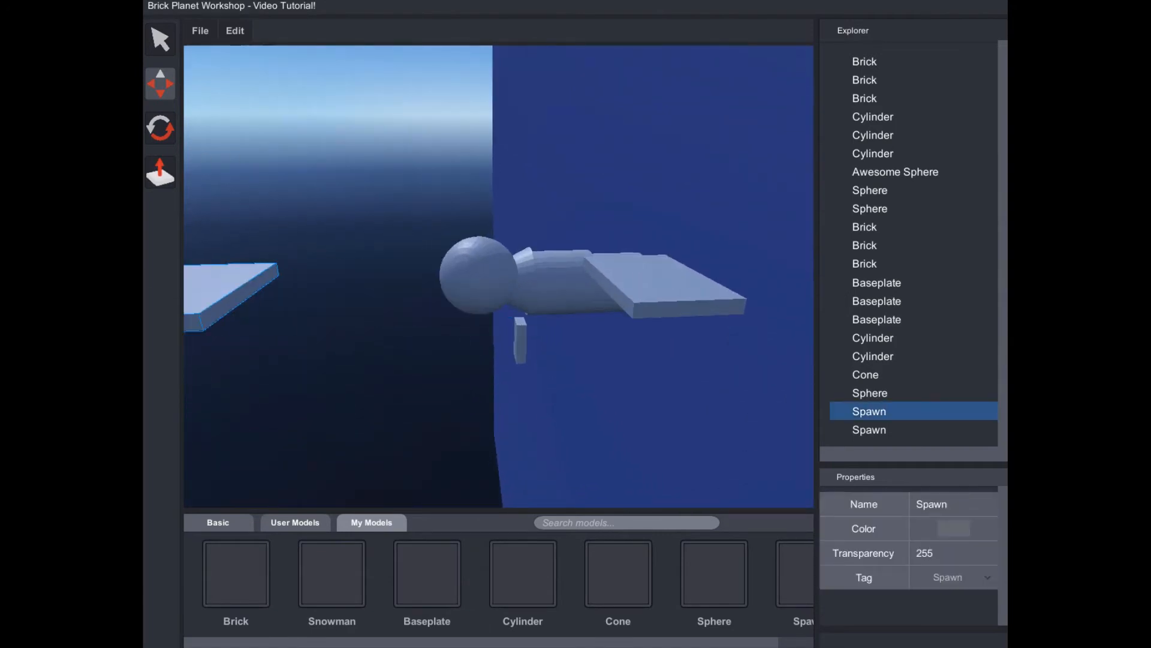
pyautogui.press('a')
pyautogui.press('d')
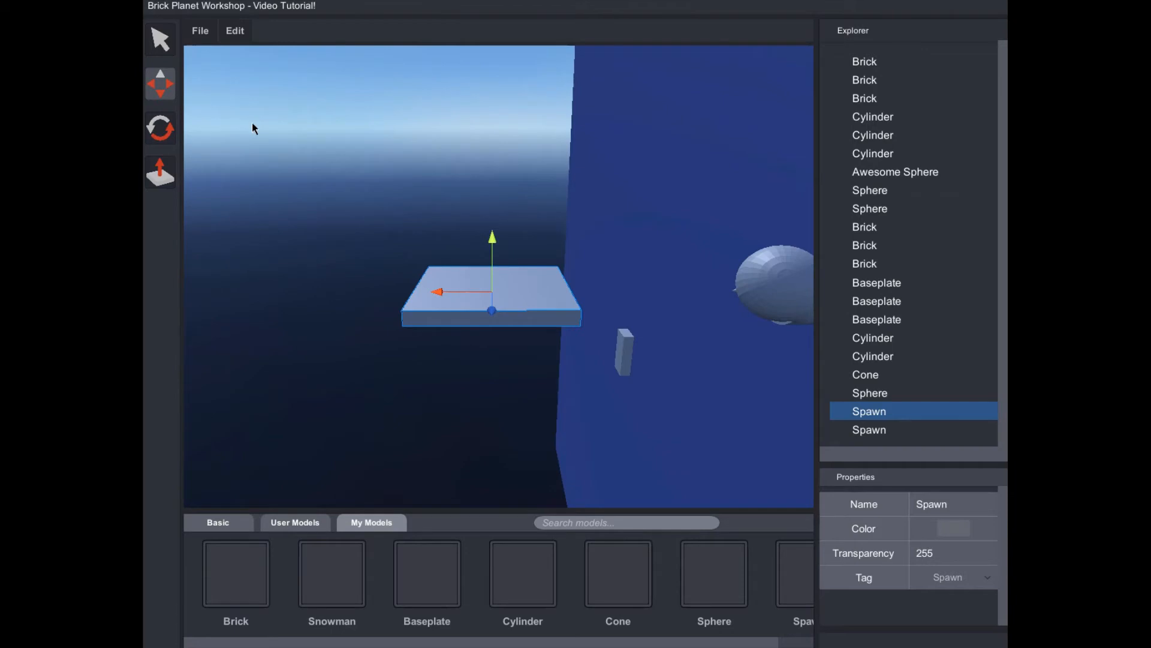
# Scale the selected first spawn upward with the Scale tool until it forms a cube.
pyautogui.click(160, 172)
pyautogui.moveTo(493, 284); pyautogui.dragTo(493, 140)
pyautogui.press('s')
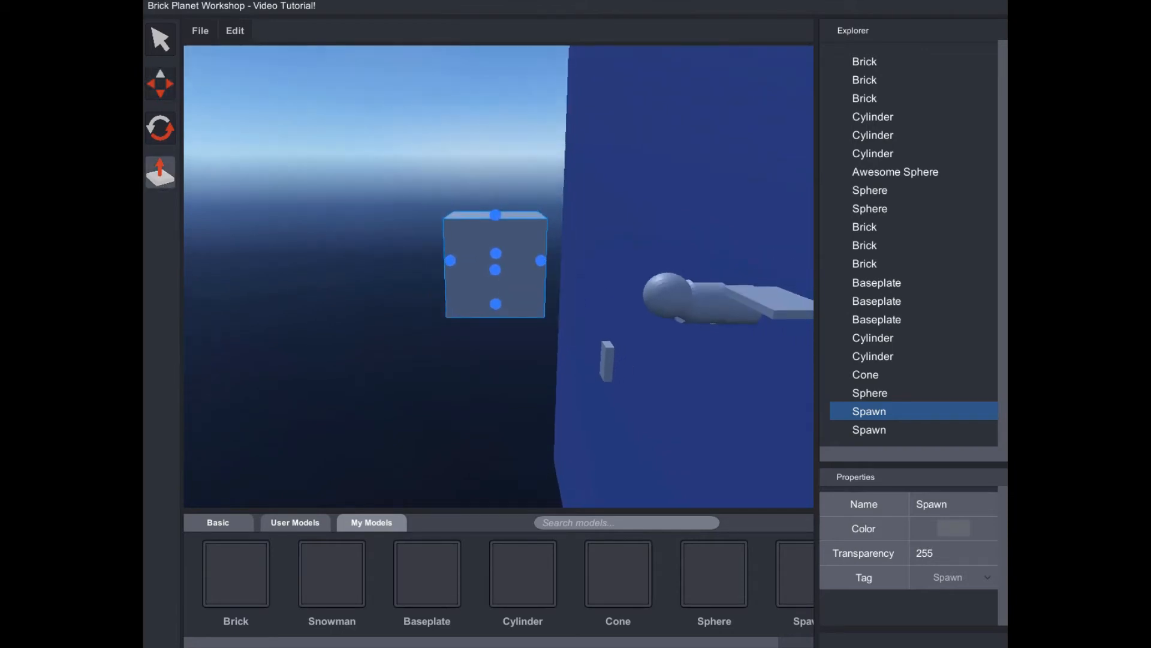
pyautogui.press('a')
pyautogui.press('d')
pyautogui.press('w')
pyautogui.press('d')
pyautogui.moveTo(499, 142)
pyautogui.mouseDown(button='right')
pyautogui.moveTo(431, 142)
pyautogui.moveTo(498, 142)
pyautogui.mouseUp(button='right')
pyautogui.press('a')
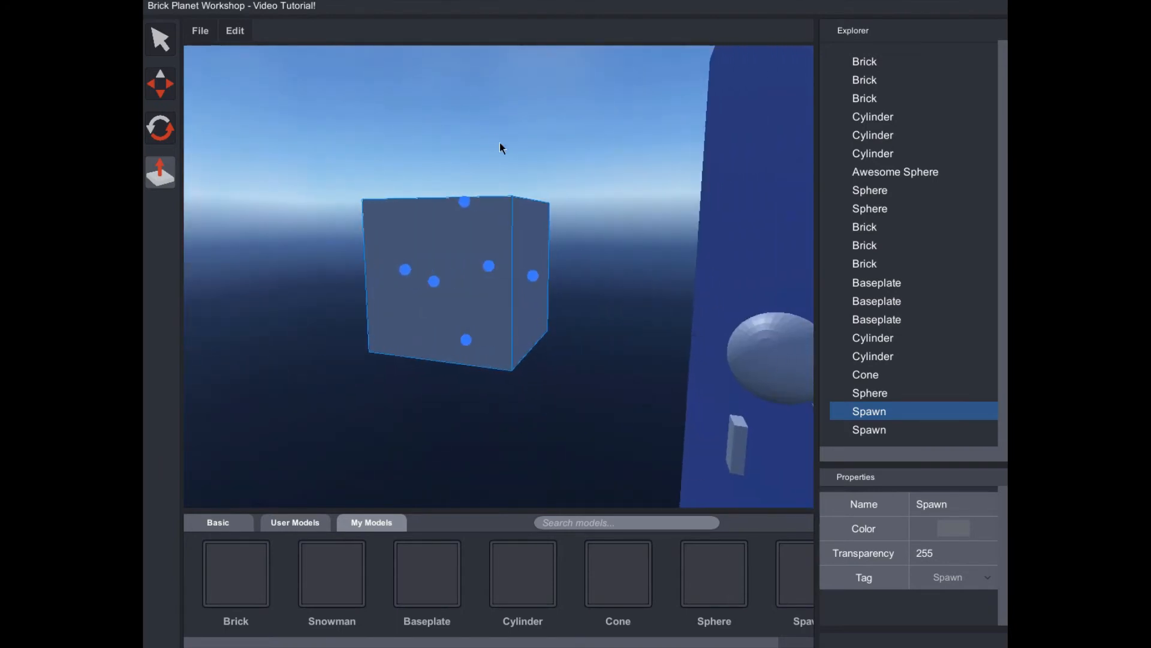
# Save the selected cube as a new model named My Awesome Cube!
pyautogui.click(203, 33)
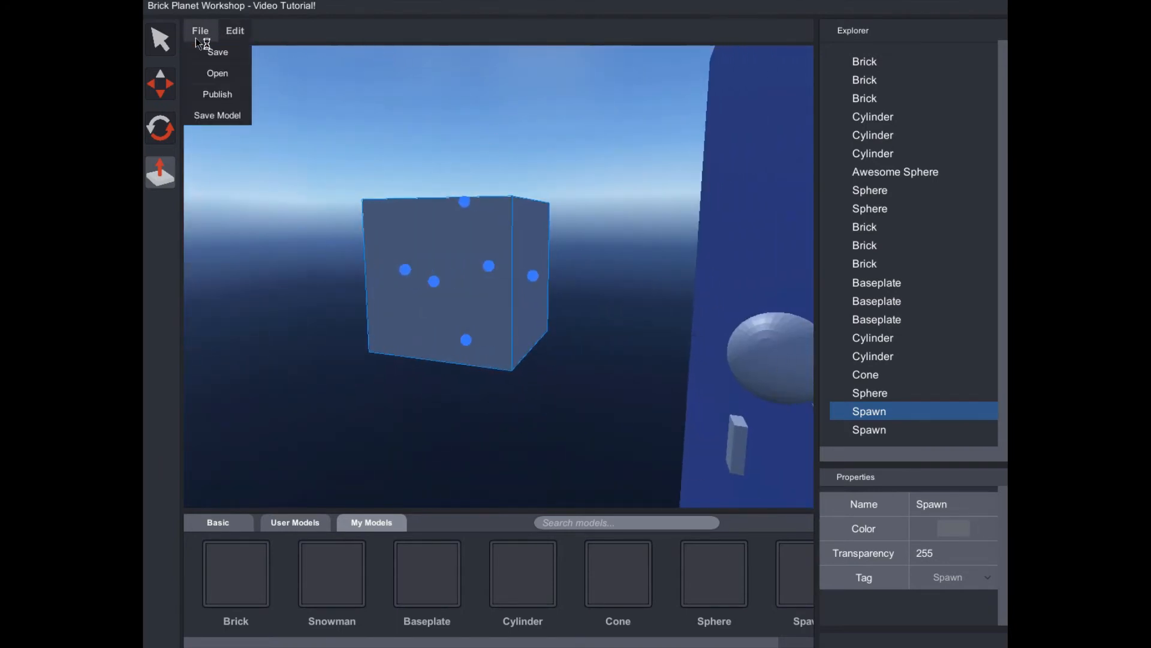
pyautogui.click(230, 115)
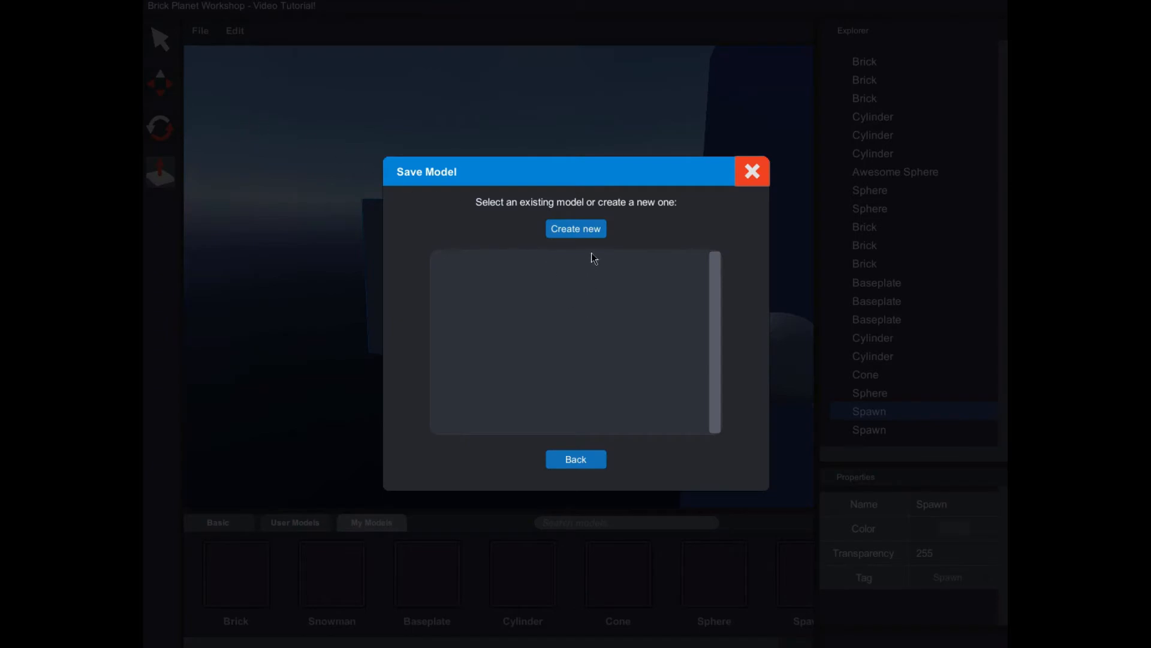
pyautogui.click(588, 234)
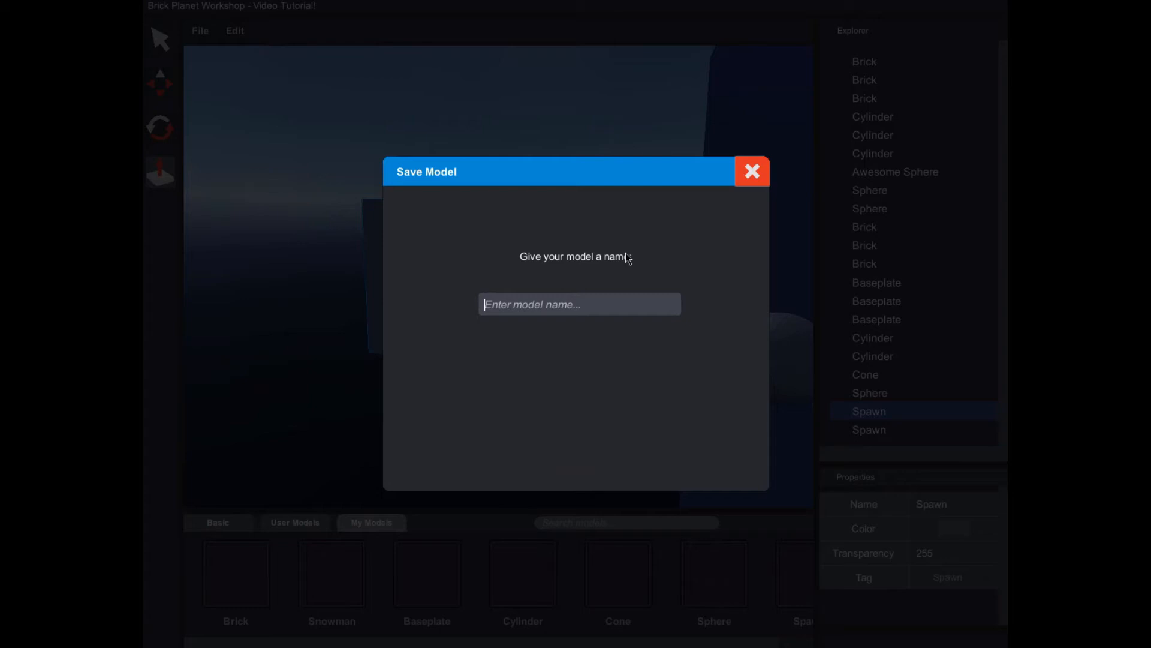
pyautogui.write('My A')
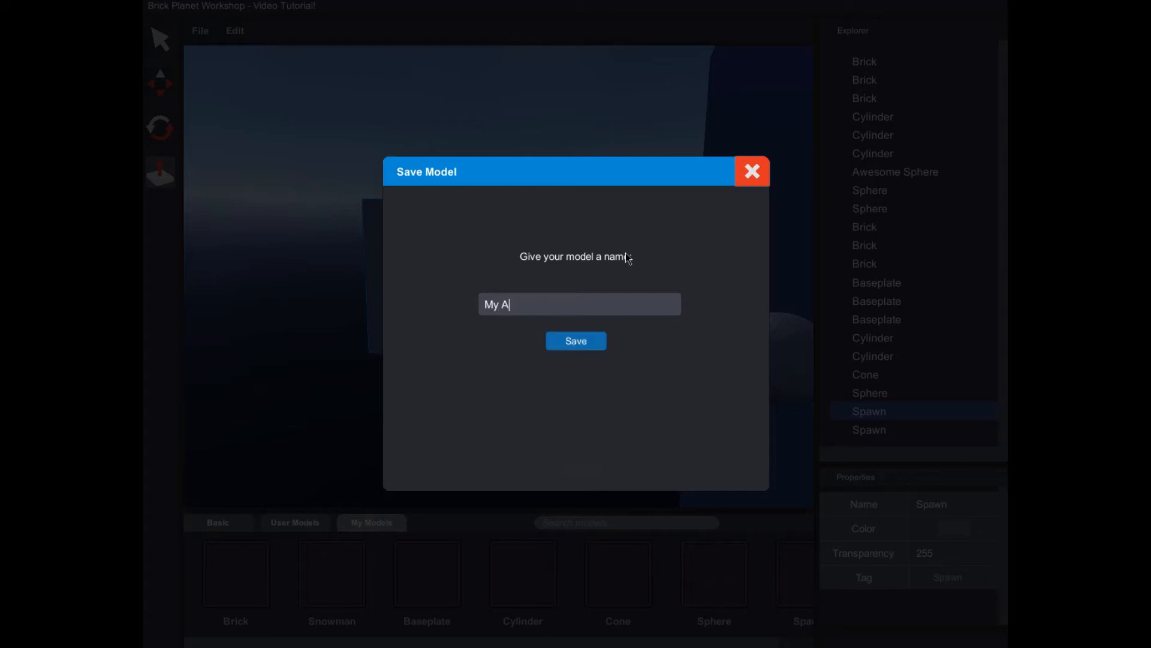
pyautogui.write('wesome Cube!')
pyautogui.click(577, 346)
pyautogui.click(618, 310)
pyautogui.click(578, 341)
pyautogui.click(614, 298)
pyautogui.click(614, 303)
pyautogui.click(578, 342)
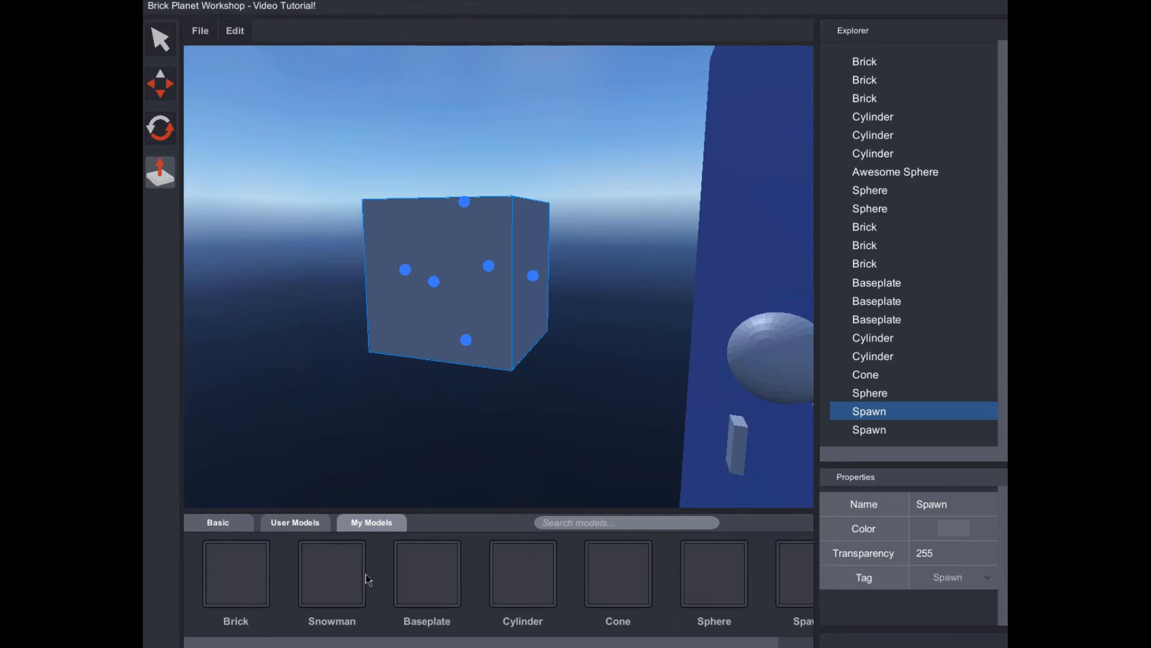
# Look through the My Models category for the saved cube and inspect the cube in the scene.
pyautogui.moveTo(630, 643)
pyautogui.mouseDown()
pyautogui.moveTo(665, 643)
pyautogui.moveTo(624, 643)
pyautogui.mouseUp()
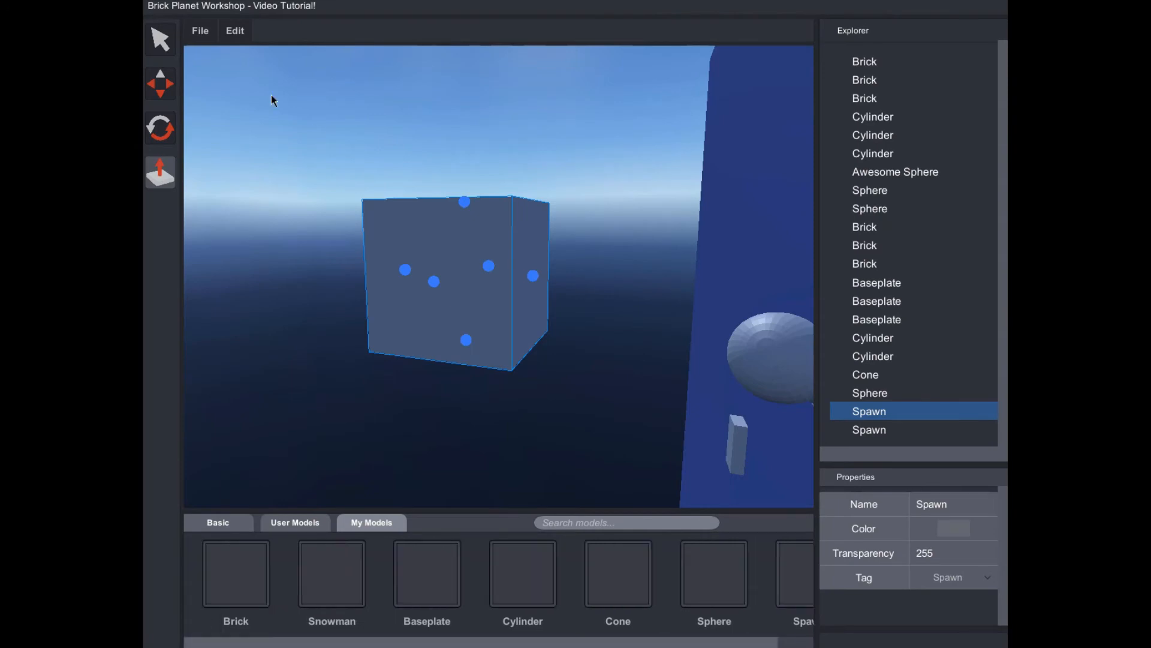
pyautogui.click(204, 32)
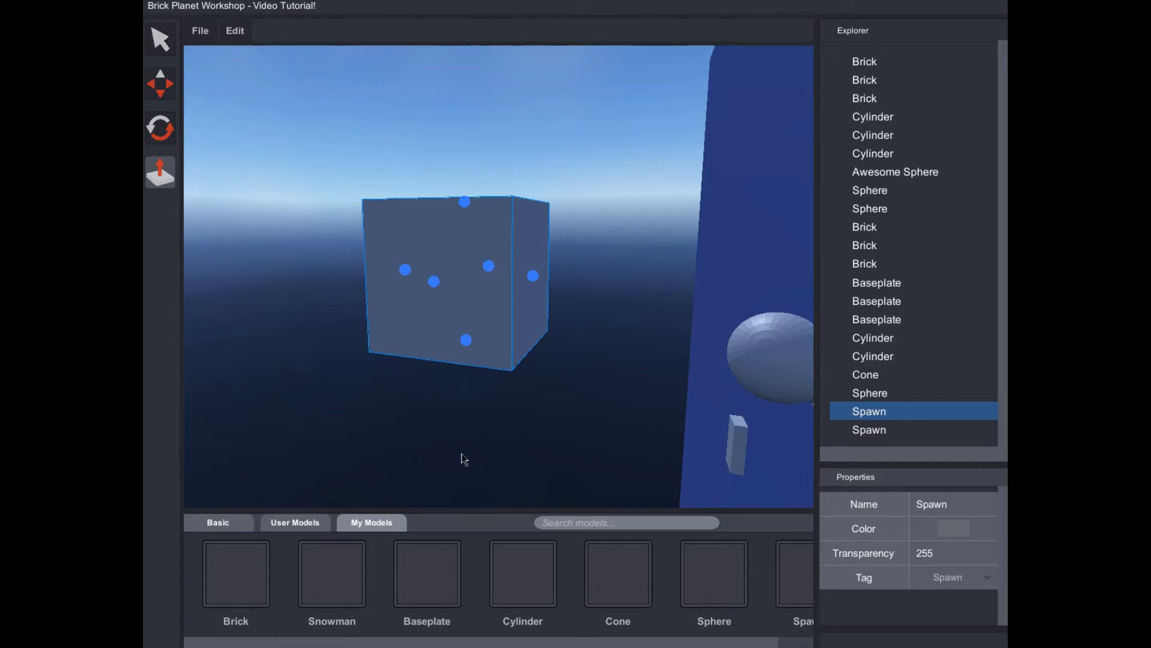
pyautogui.moveTo(389, 641); pyautogui.dragTo(430, 641)
pyautogui.click(290, 59)
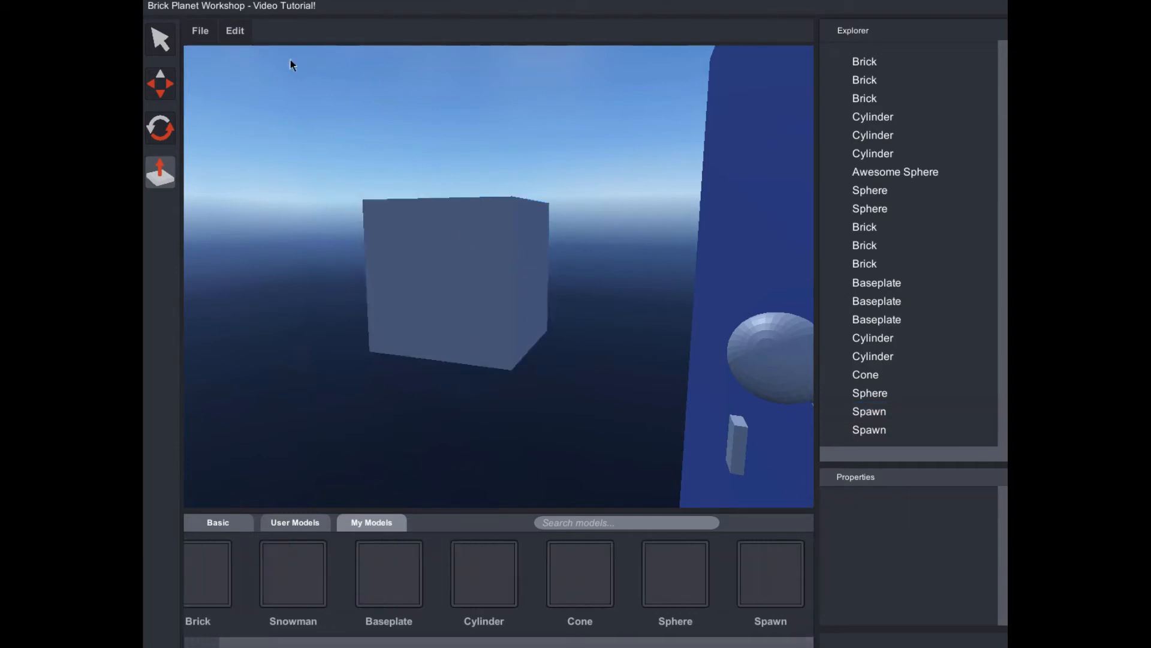
pyautogui.moveTo(233, 33)
pyautogui.moveTo(682, 186); pyautogui.dragTo(709, 188, button='right')
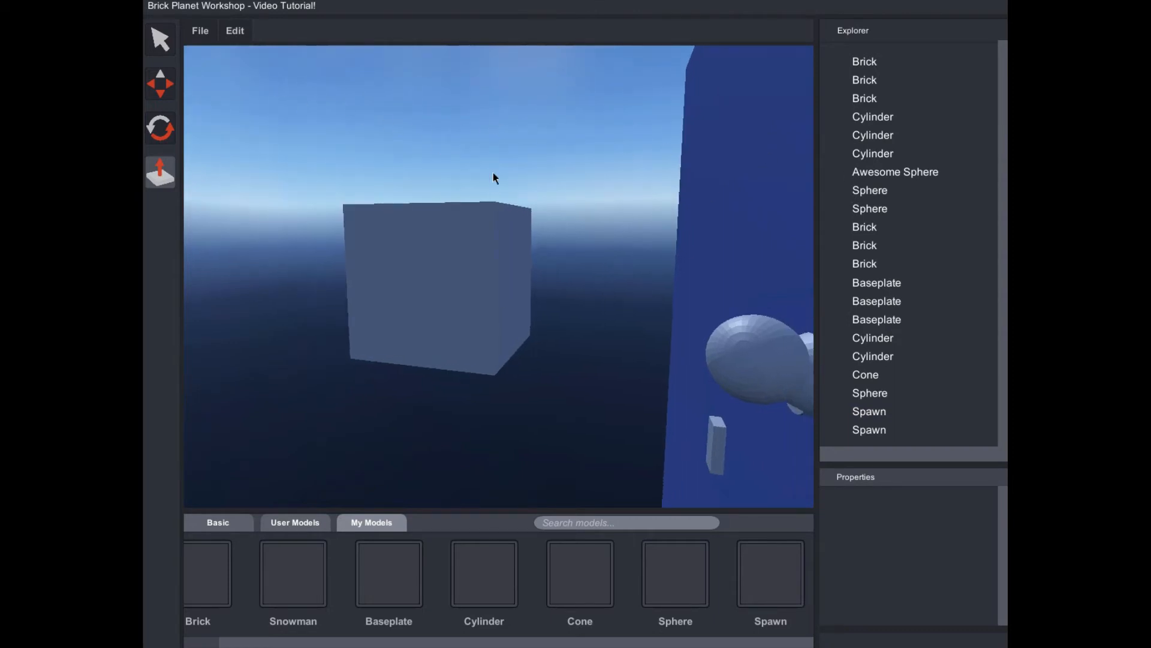
pyautogui.click(460, 234)
pyautogui.moveTo(478, 362); pyautogui.dragTo(483, 406, button='right')
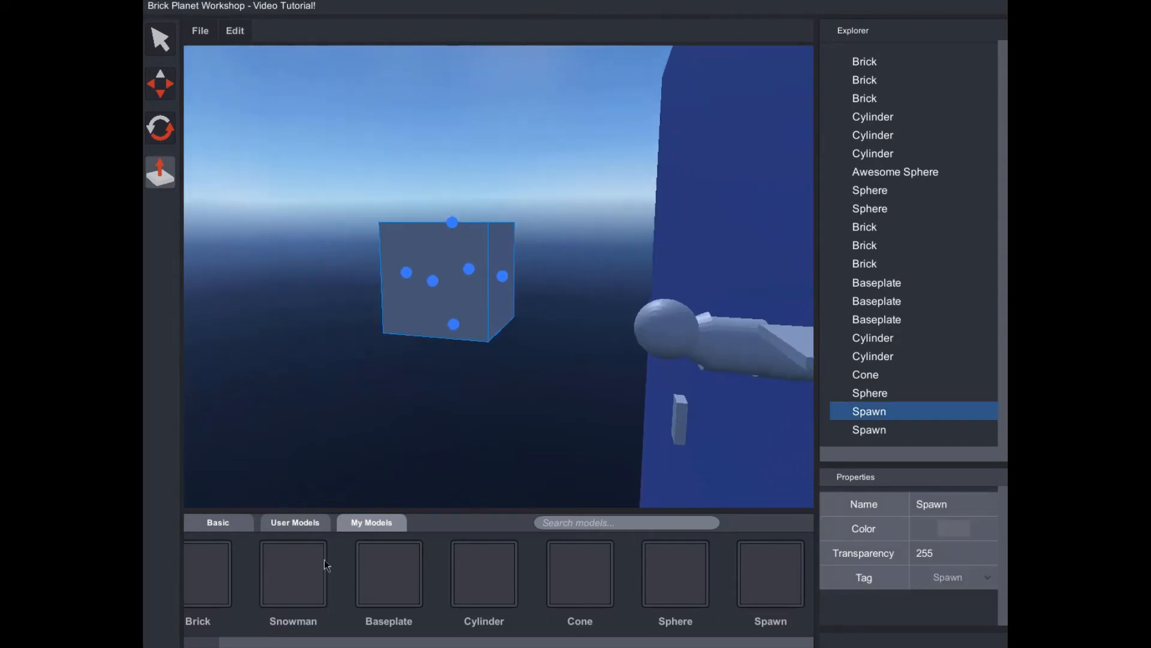
pyautogui.moveTo(372, 341); pyautogui.dragTo(397, 326, button='right')
pyautogui.press('a')
pyautogui.press('w')
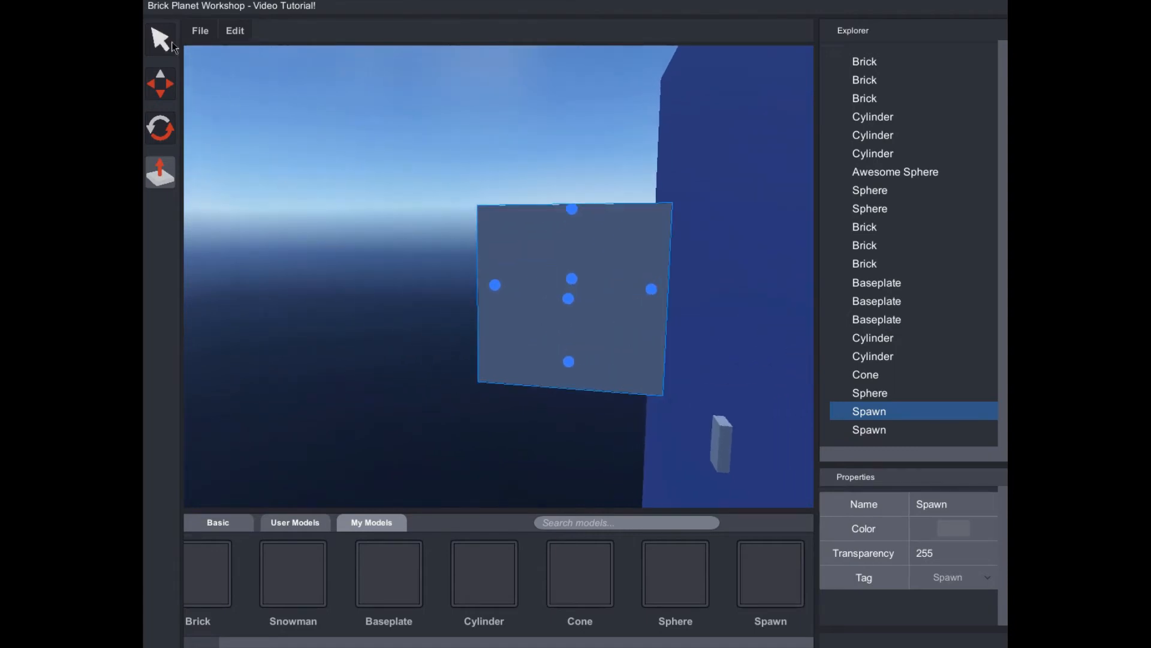
# Save the place locally under the name test.
pyautogui.click(196, 42)
pyautogui.click(196, 39)
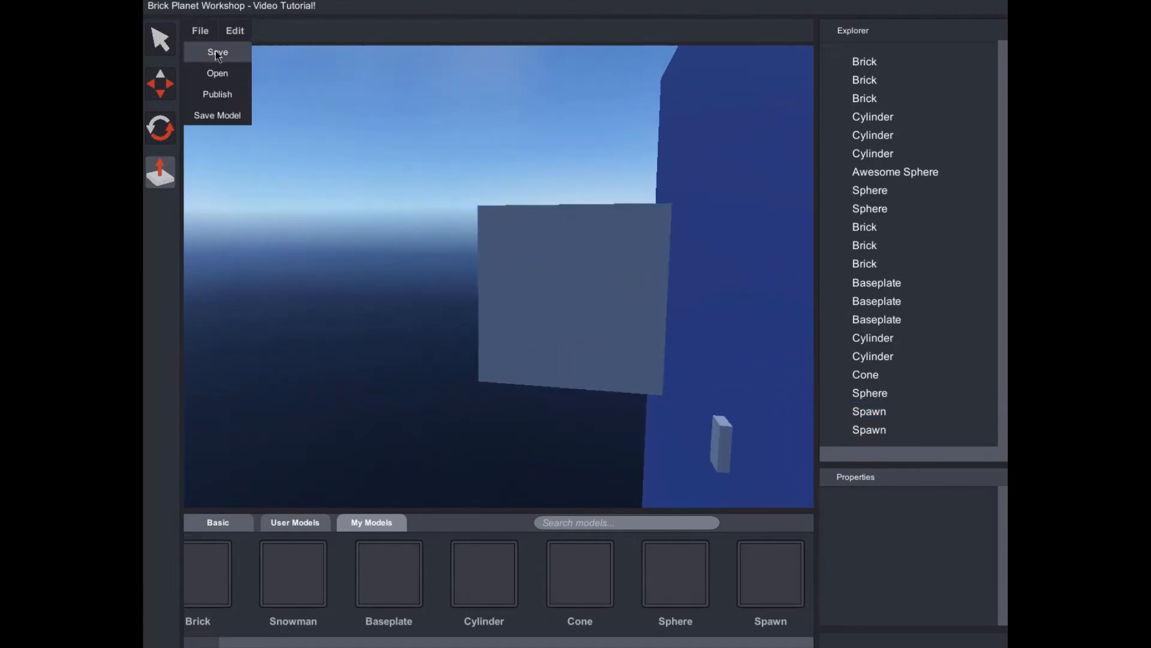
pyautogui.click(217, 54)
pyautogui.click(561, 323)
pyautogui.write('test')
pyautogui.click(546, 361)
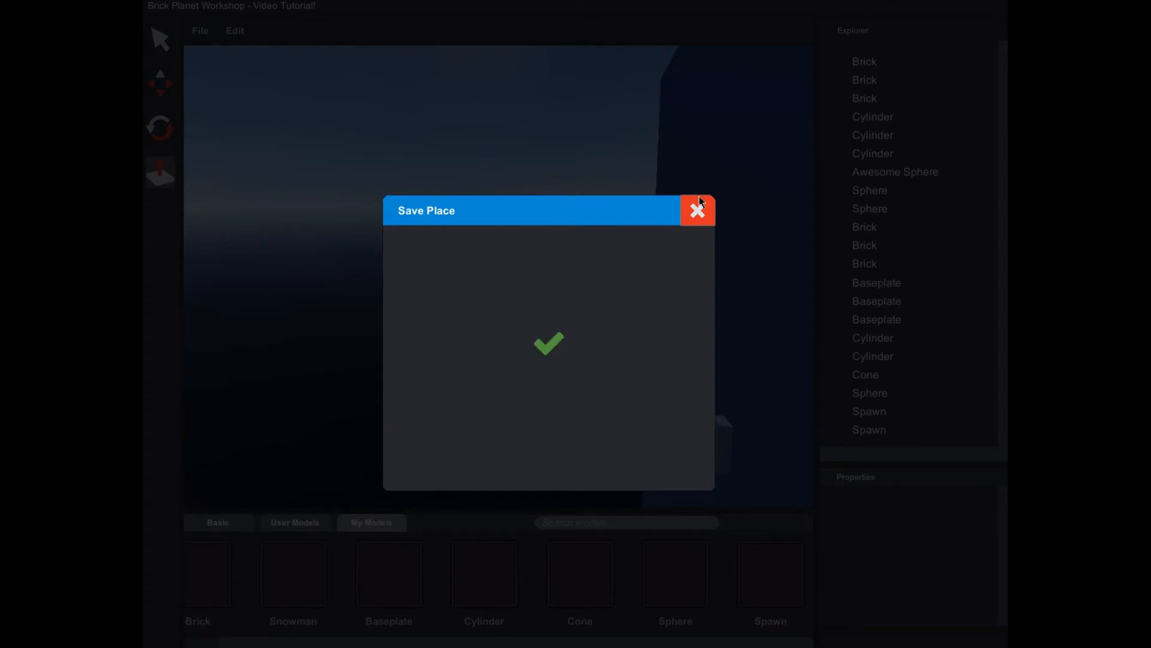
pyautogui.click(697, 209)
# Try to open the locally saved place 123.
pyautogui.click(204, 34)
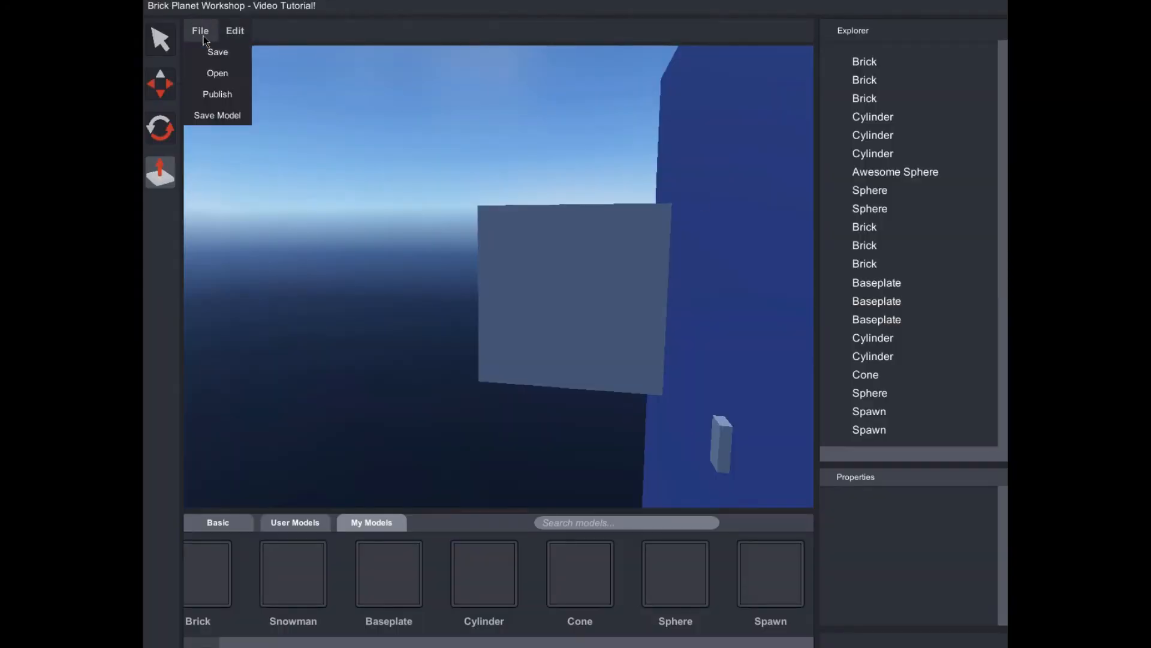
pyautogui.click(217, 73)
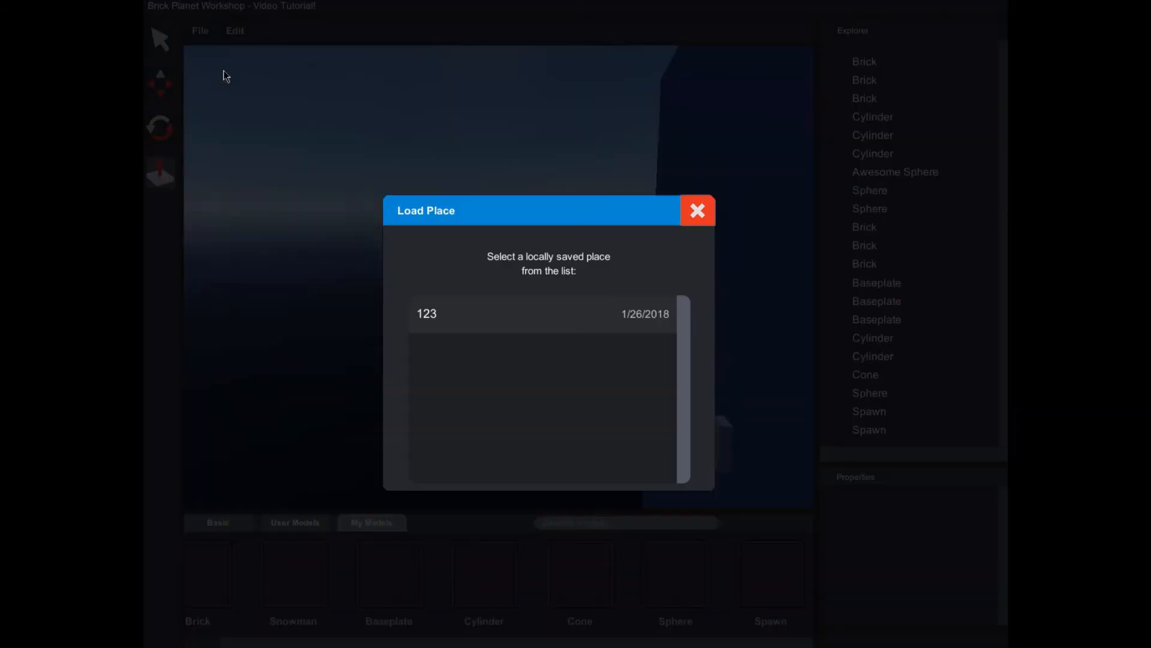
pyautogui.click(574, 310)
pyautogui.click(606, 384)
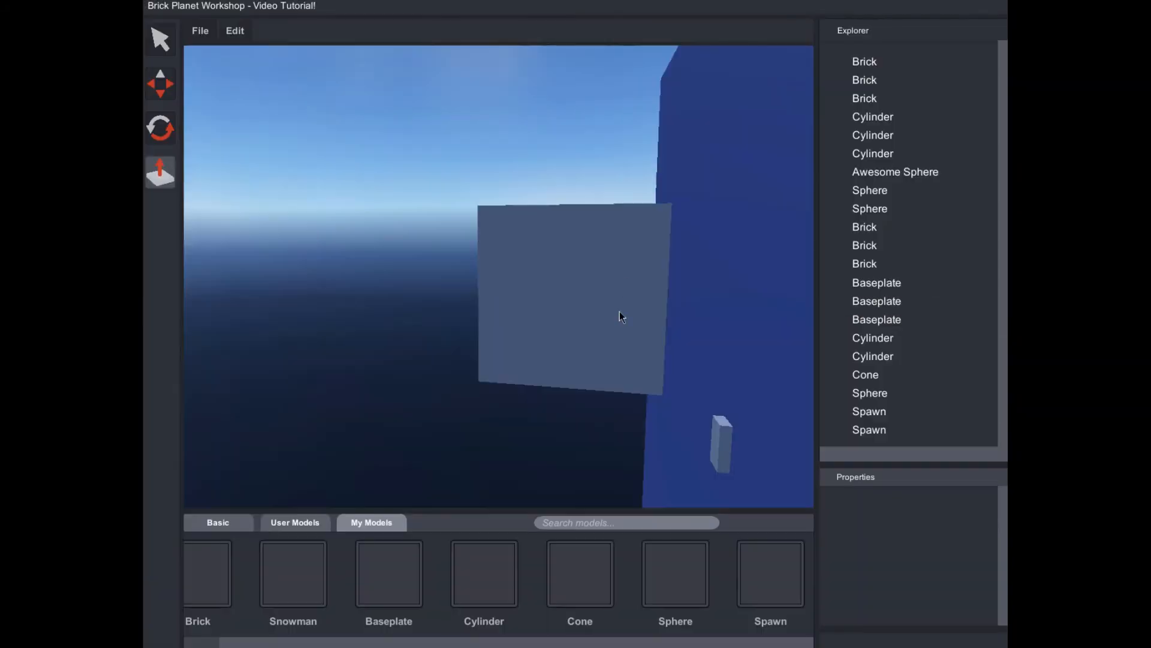
# Switch to the browser and look over the games listed on the Brick Planet profile page.
pyautogui.click(200, 30)
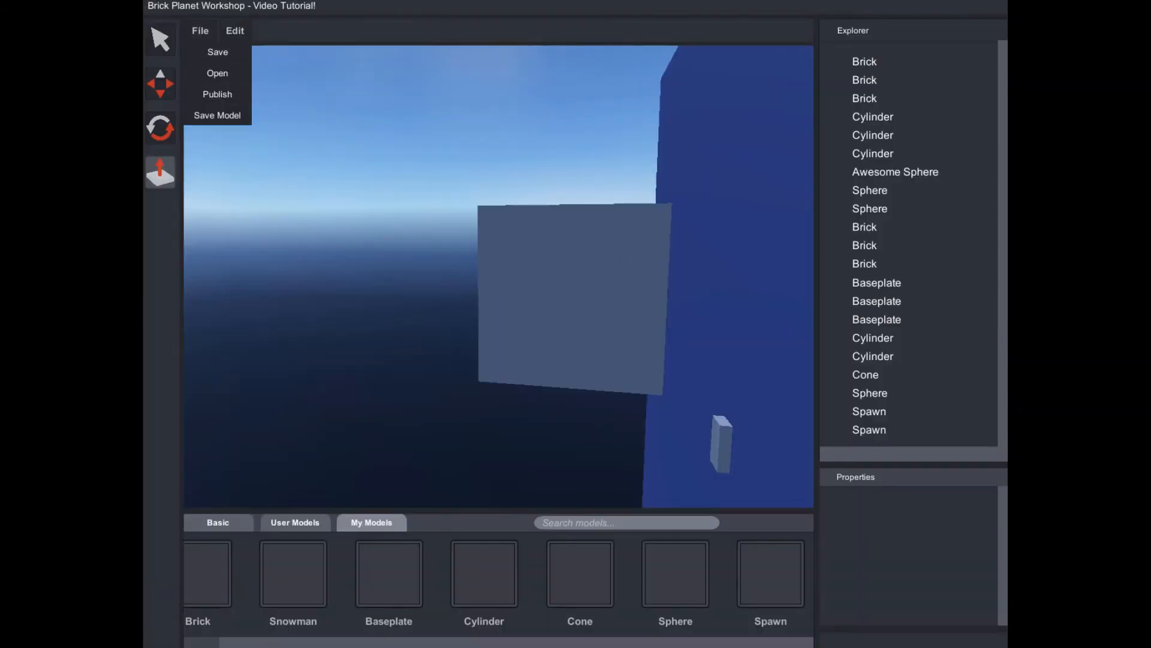
pyautogui.moveTo(493, 646)
pyautogui.click(570, 611)
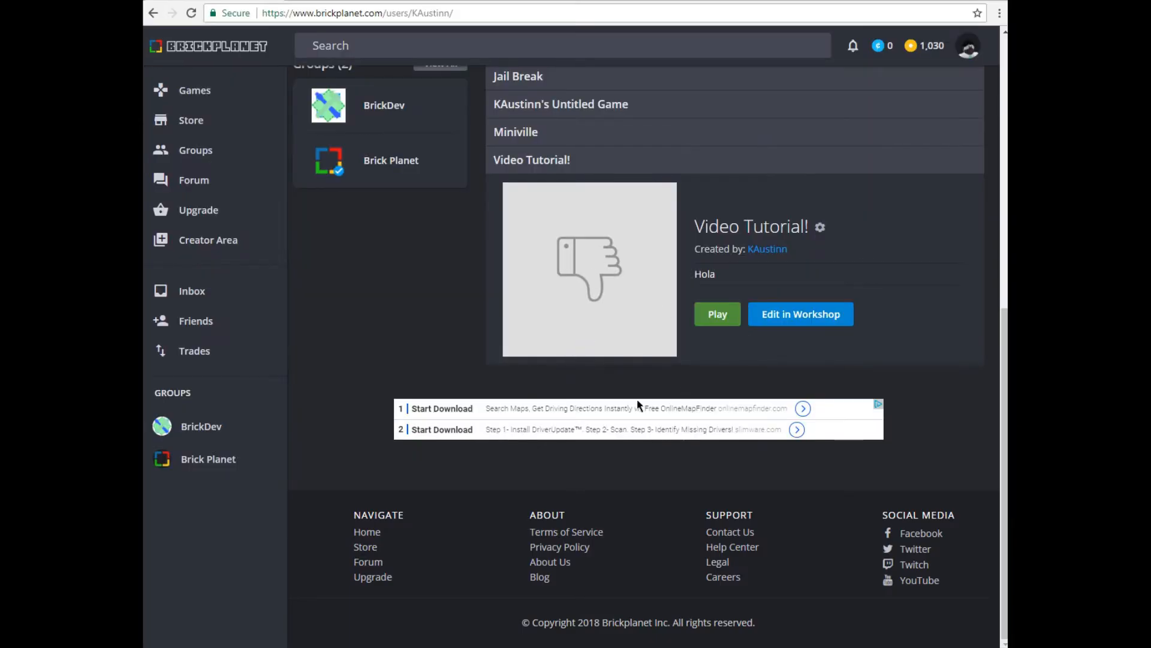
pyautogui.scroll(-5, 657, 474)
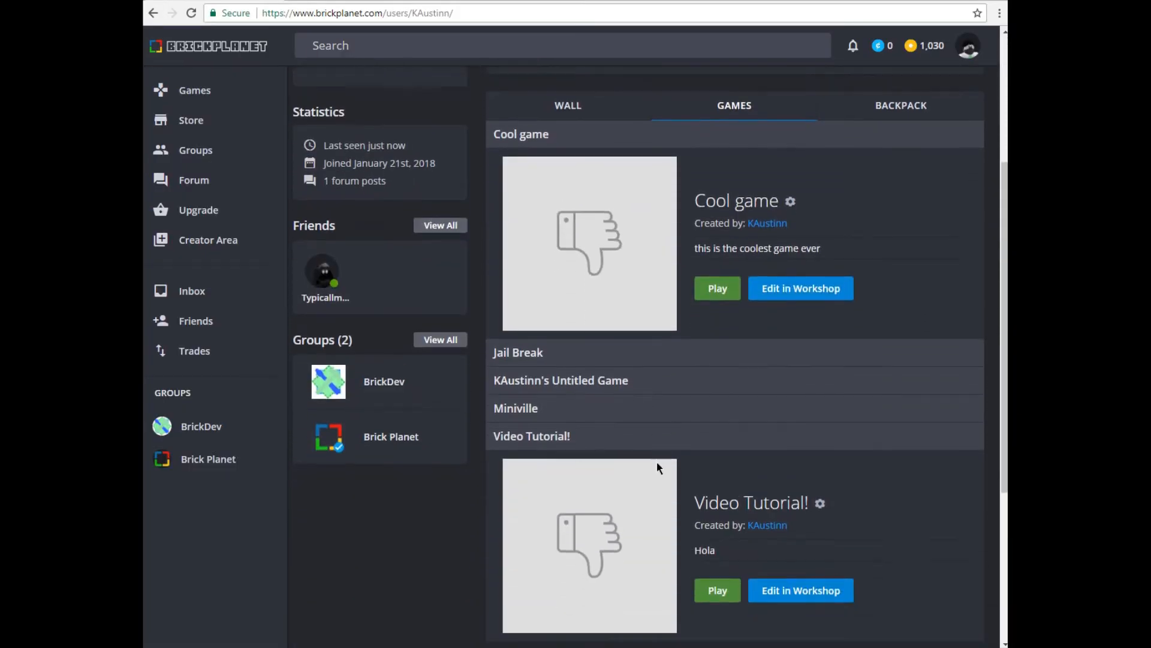
pyautogui.scroll(2, 657, 437)
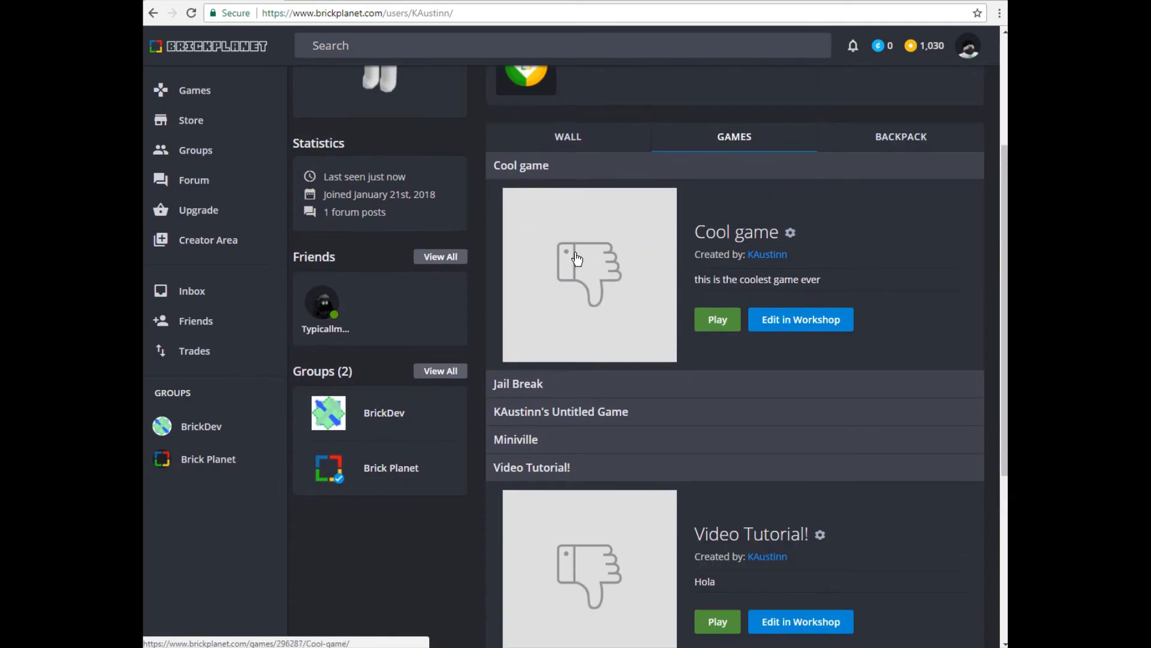
pyautogui.moveTo(630, 646)
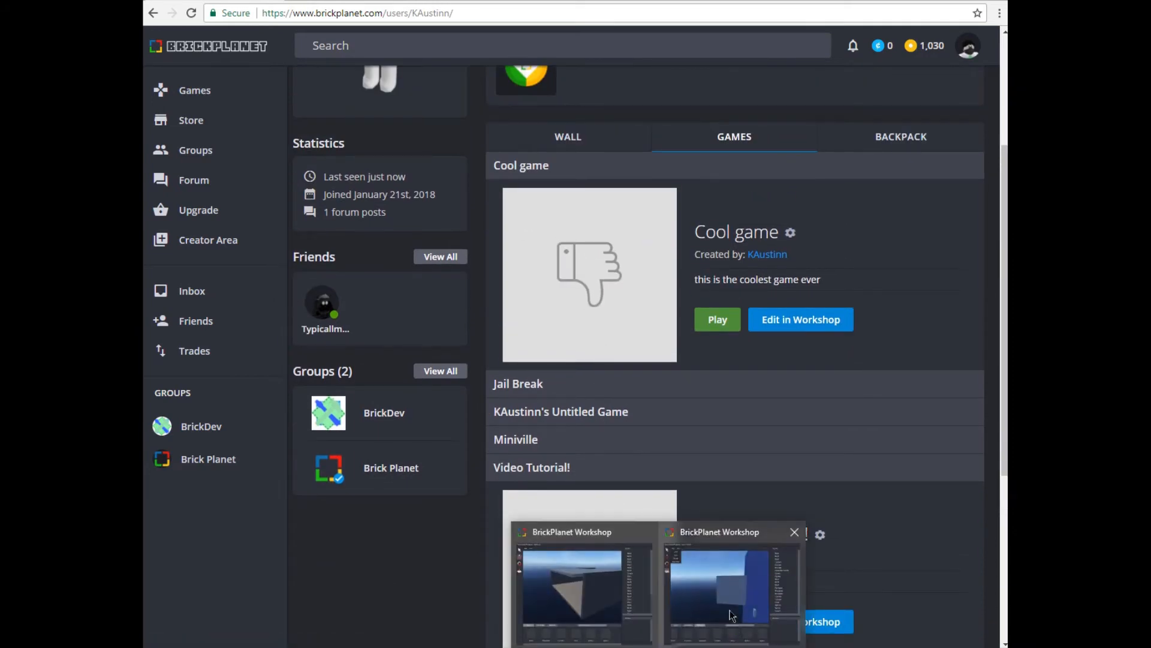
# Return to the Video Tutorial! Workshop window and check the list of locally saved places without loading one.
pyautogui.click(732, 615)
pyautogui.moveTo(481, 196); pyautogui.dragTo(494, 201, button='right')
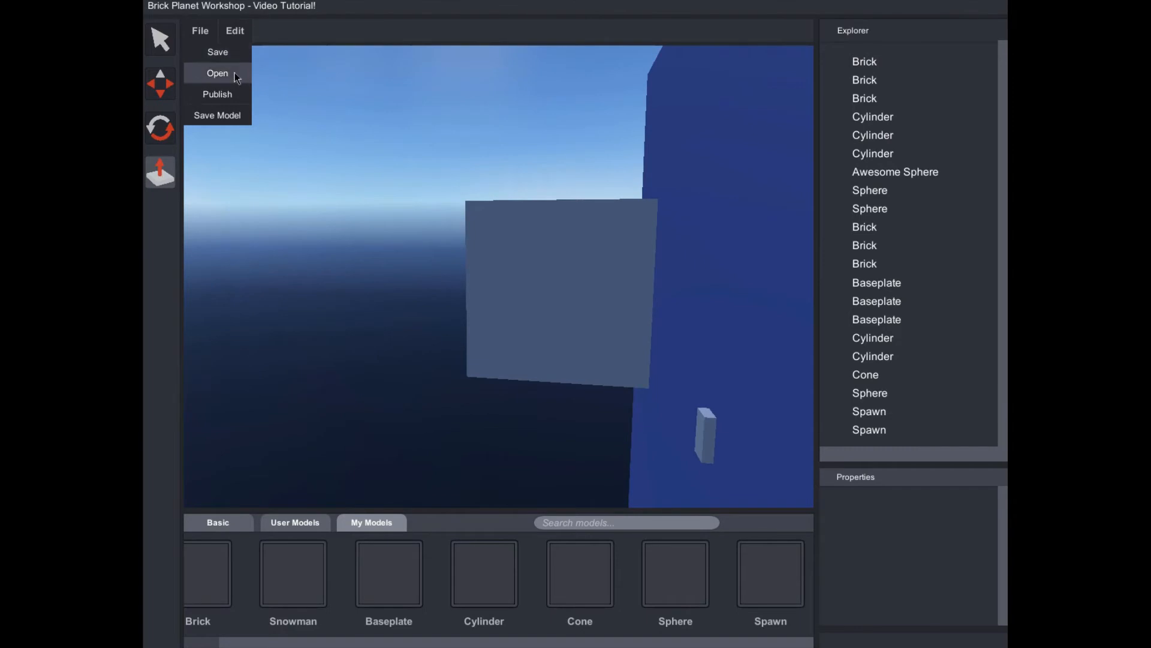
pyautogui.click(218, 73)
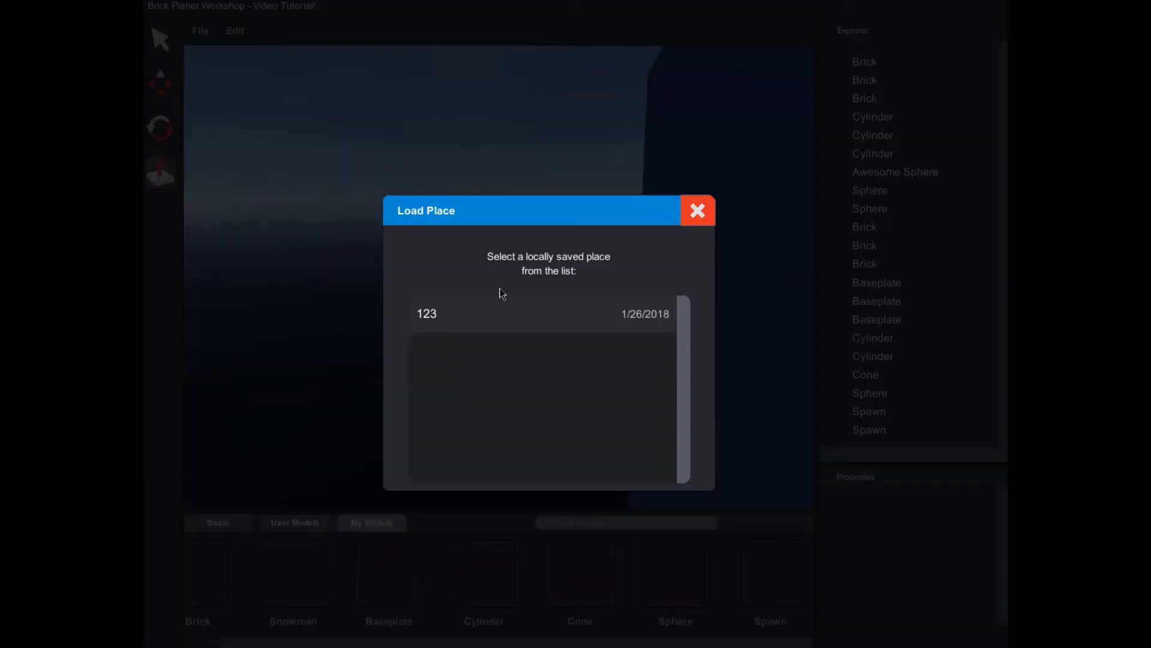
pyautogui.click(695, 216)
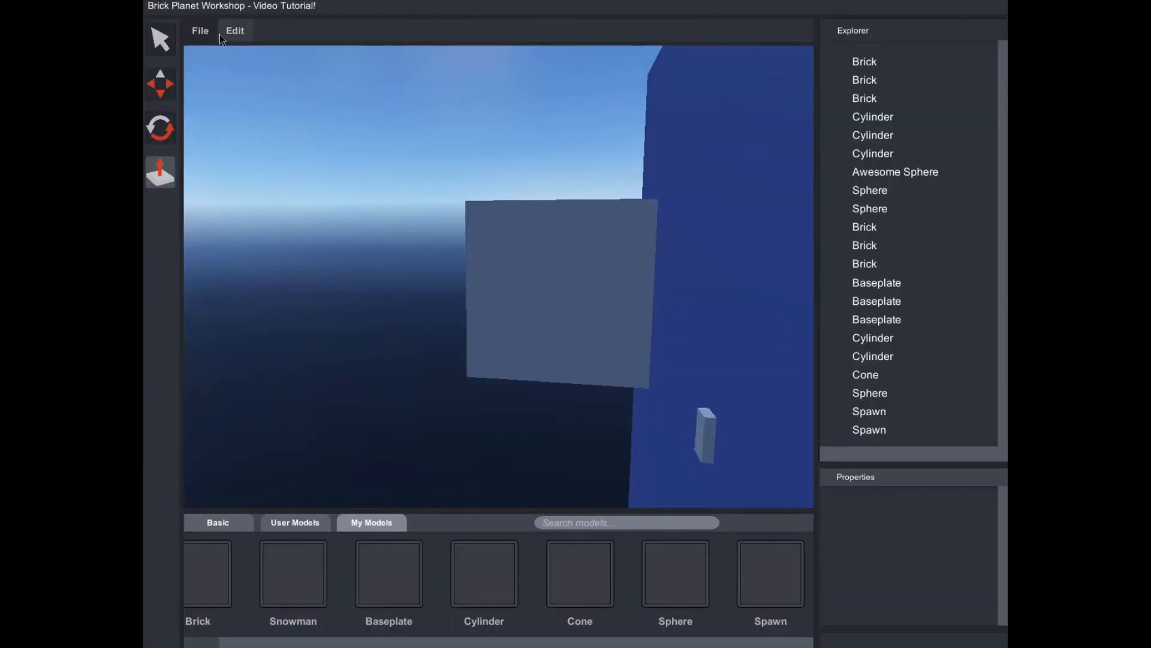
# Publish the Video Tutorial! place to Brick Planet and close the confirmation dialog.
pyautogui.moveTo(209, 35)
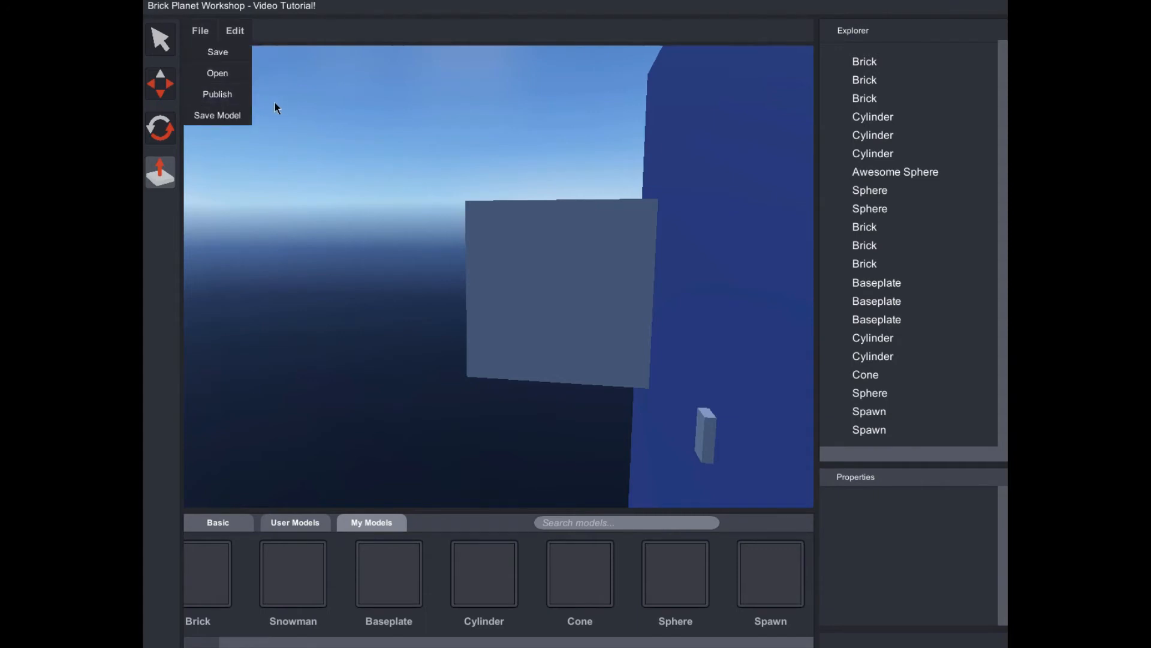
pyautogui.click(236, 95)
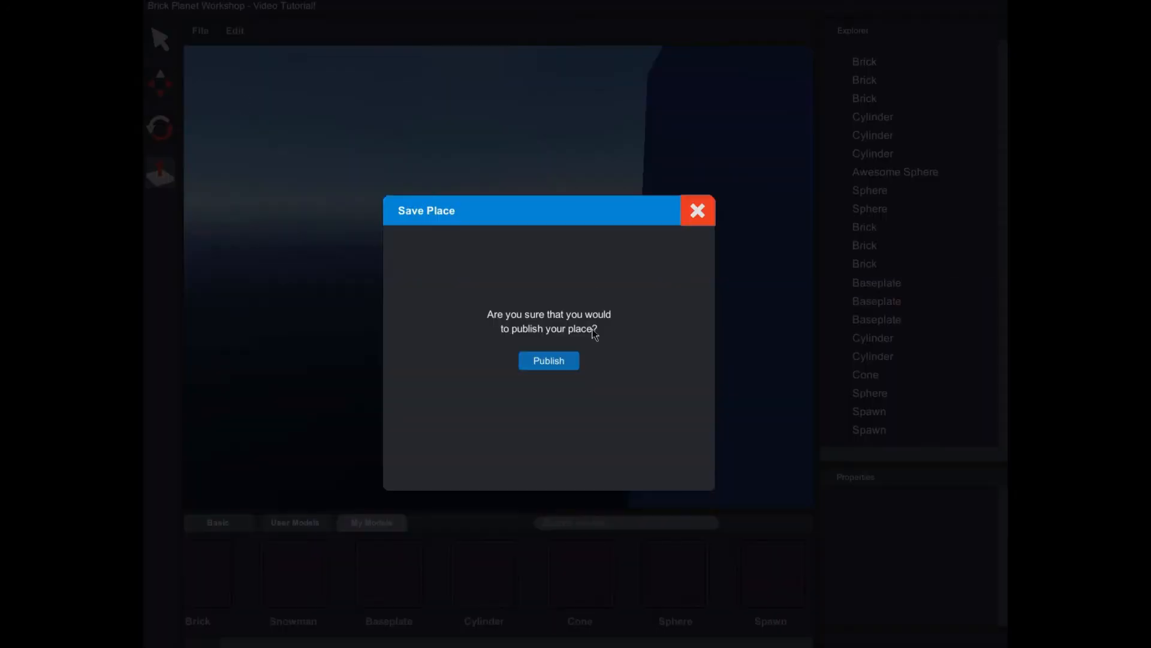
pyautogui.click(547, 366)
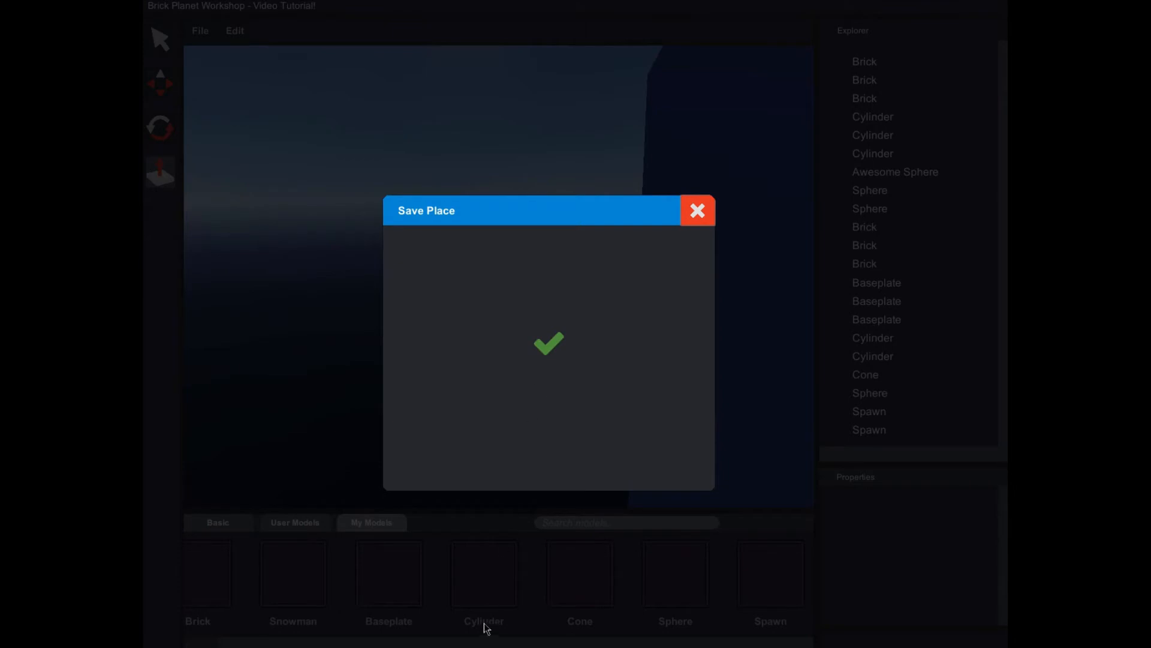
pyautogui.click(695, 211)
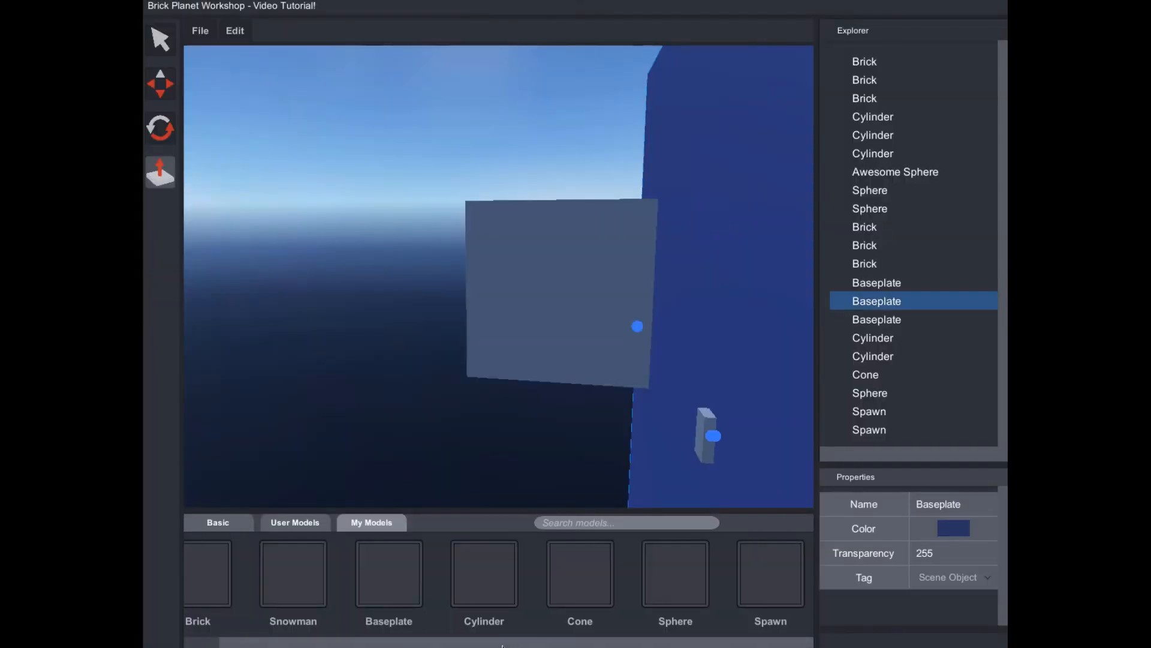
# Switch to the browser and play the Video Tutorial! game from the profile's games list.
pyautogui.moveTo(503, 644)
pyautogui.click(565, 579)
pyautogui.scroll(-2, 732, 556)
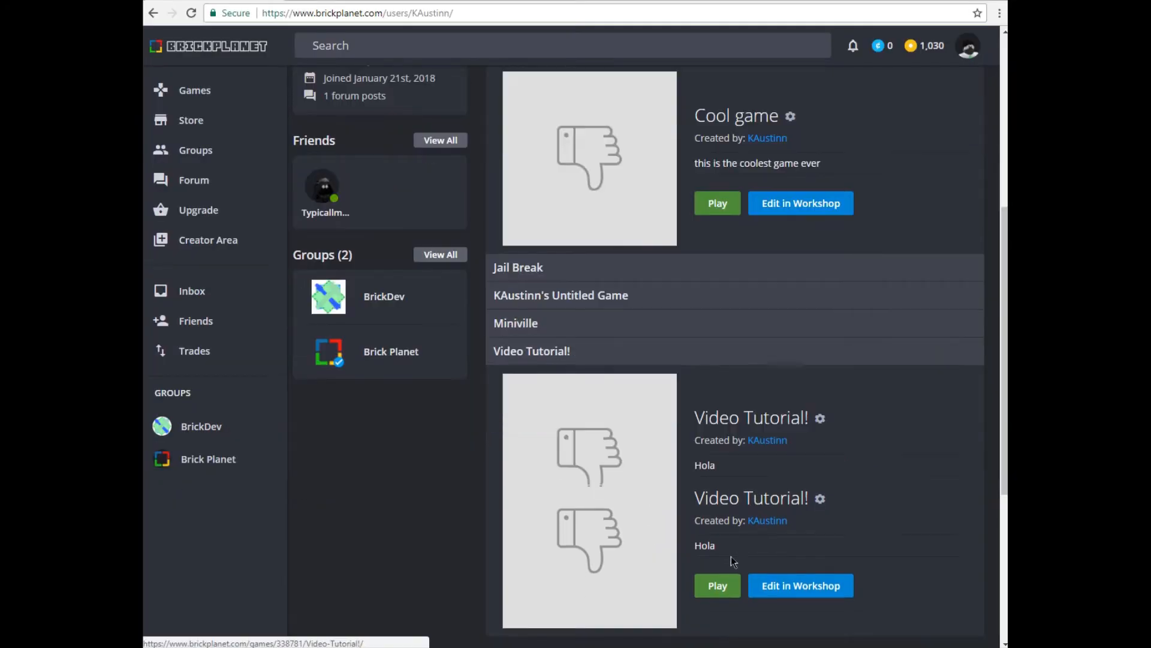
pyautogui.click(724, 495)
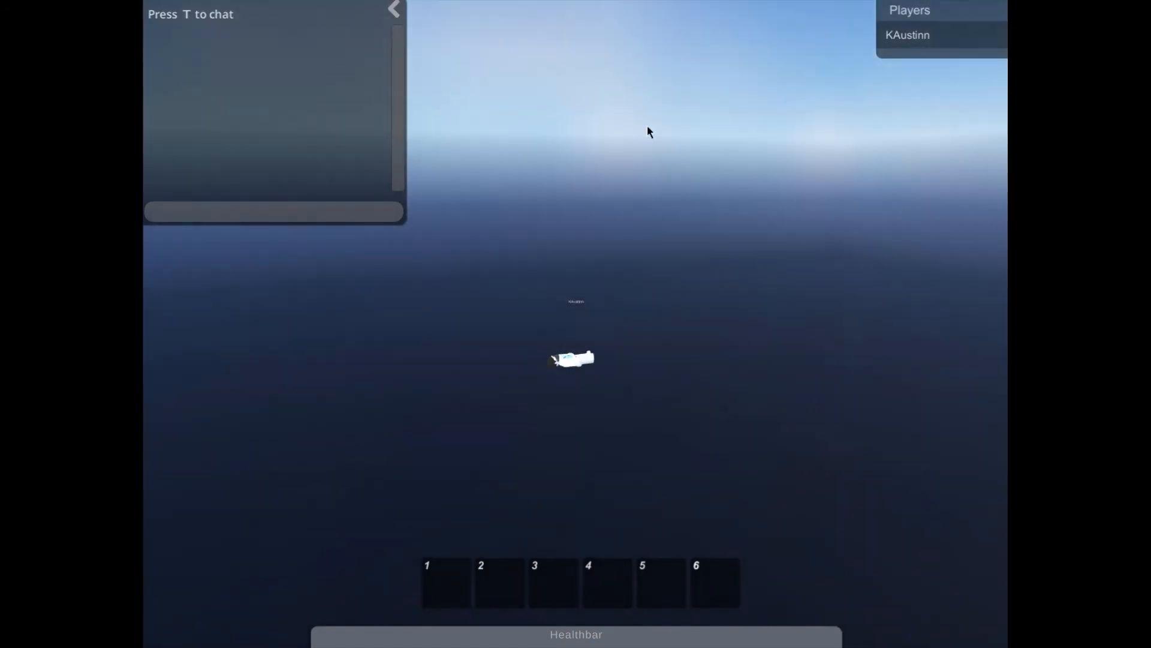
# Switch back to the Video Tutorial! Workshop window and delete the last Spawn object in the scene.
pyautogui.moveTo(662, 645)
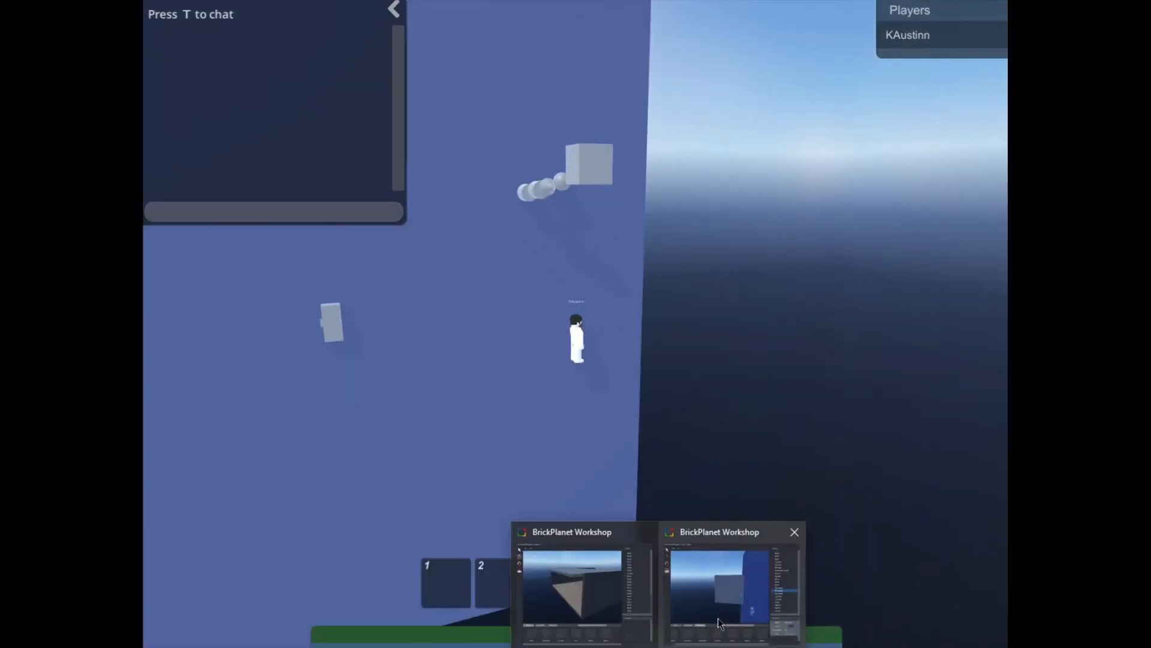
pyautogui.click(729, 591)
pyautogui.moveTo(503, 212); pyautogui.dragTo(729, 330, button='right')
pyautogui.click(507, 230)
pyautogui.scroll(-4, 550, 229)
pyautogui.click(893, 432)
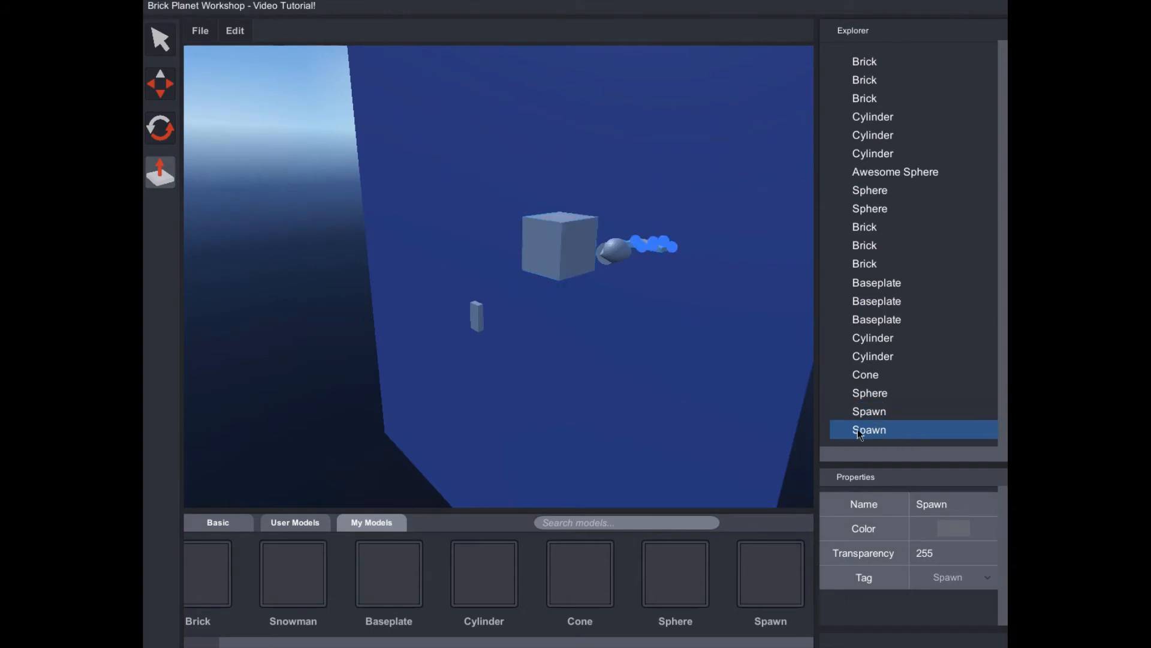
pyautogui.click(243, 31)
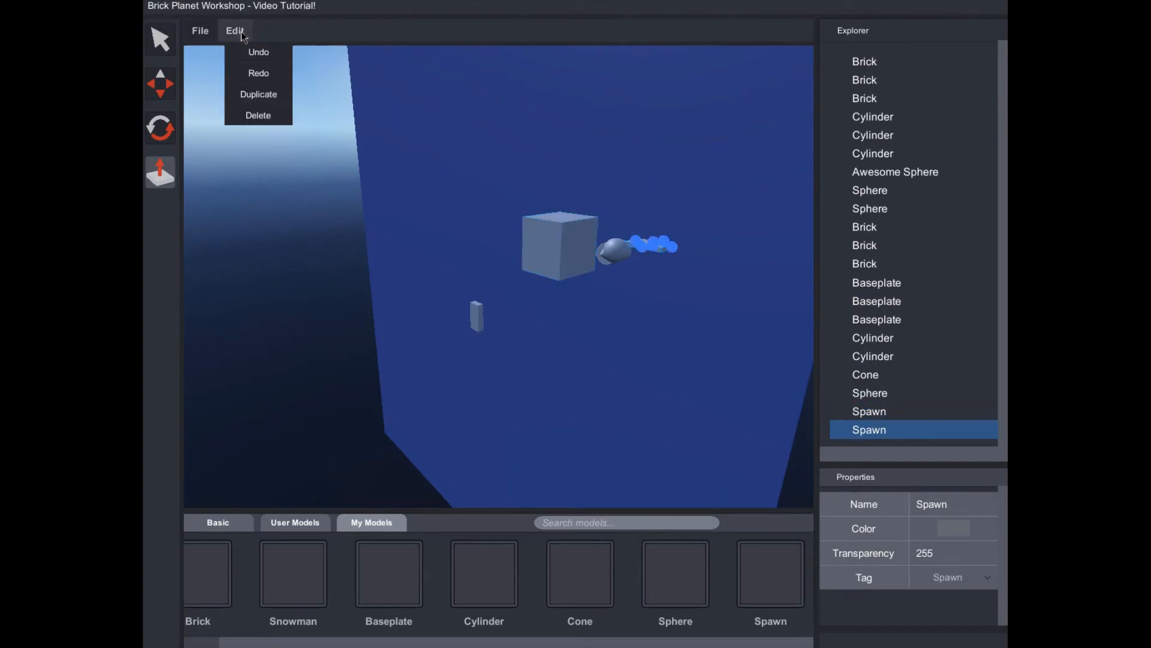
pyautogui.click(266, 114)
# Stretch the remaining Spawn block into a wide, flat platform and color it blue.
pyautogui.moveTo(333, 140); pyautogui.dragTo(446, 182, button='right')
pyautogui.click(307, 287)
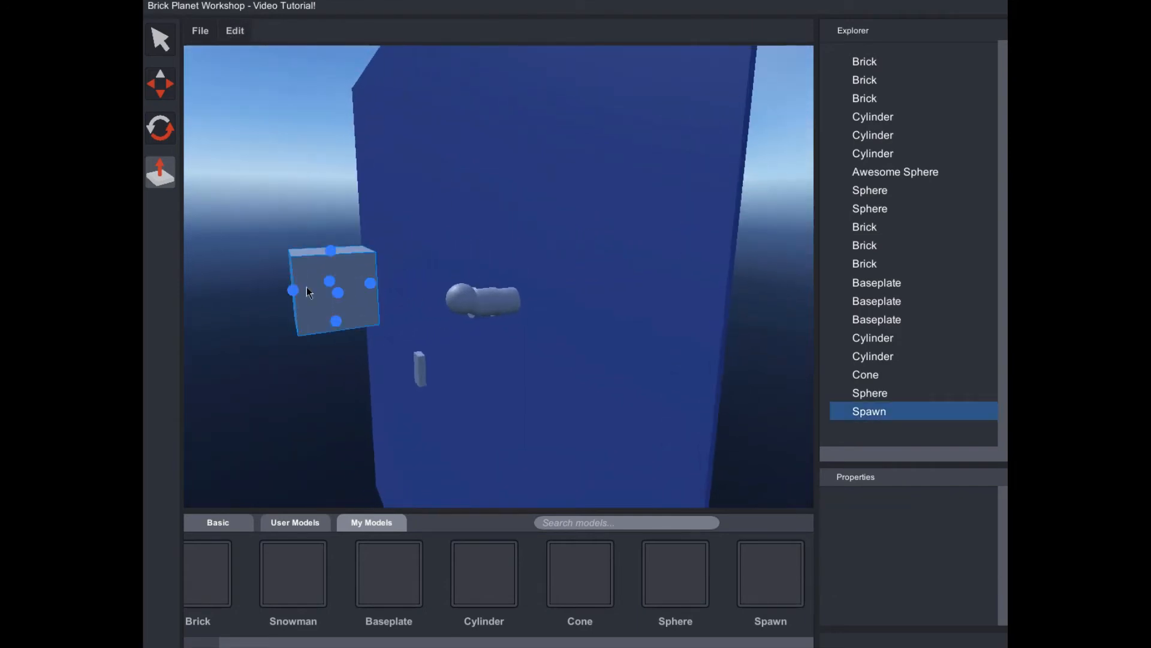
pyautogui.moveTo(332, 250); pyautogui.dragTo(484, 418)
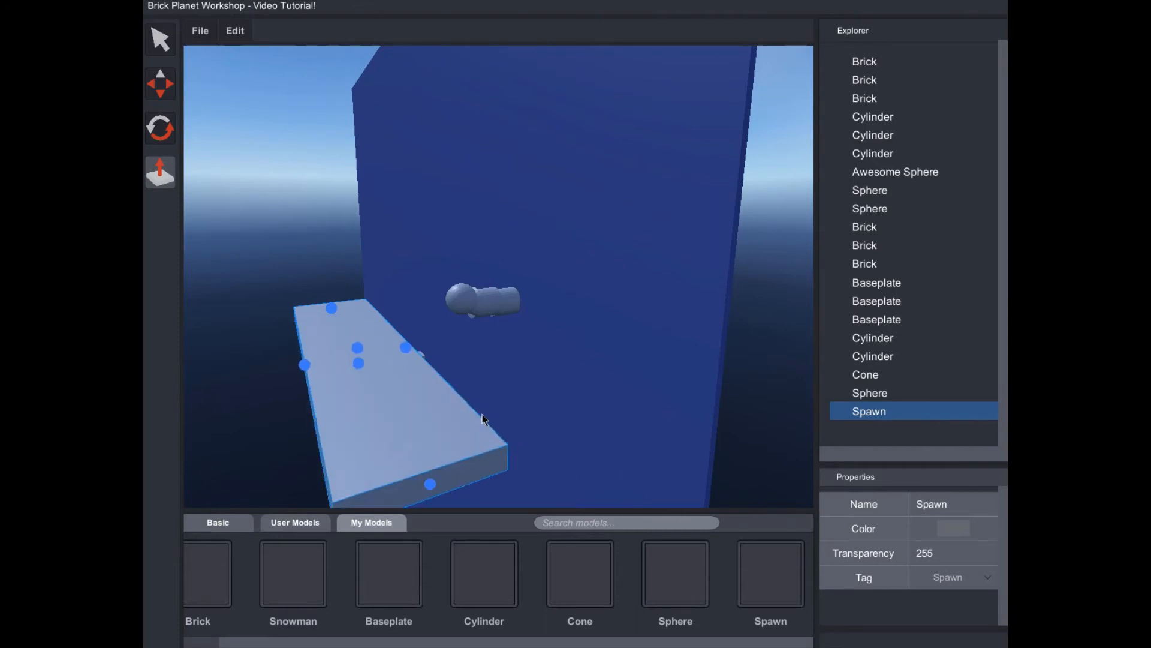
pyautogui.moveTo(408, 351); pyautogui.dragTo(545, 314)
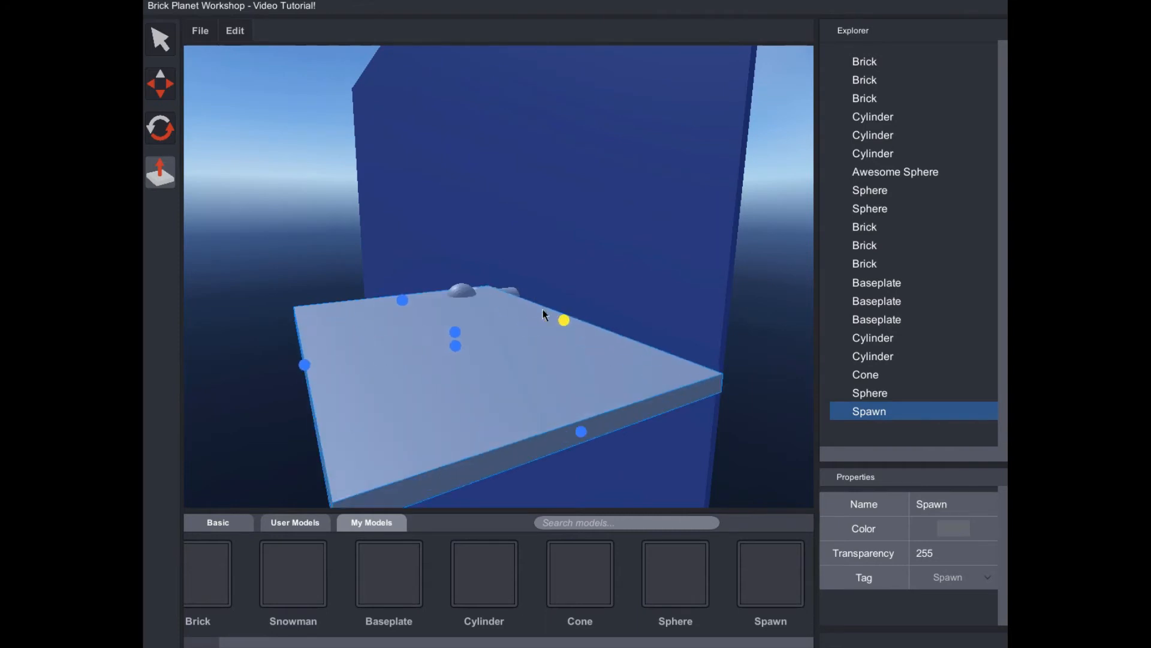
pyautogui.click(940, 528)
pyautogui.click(667, 244)
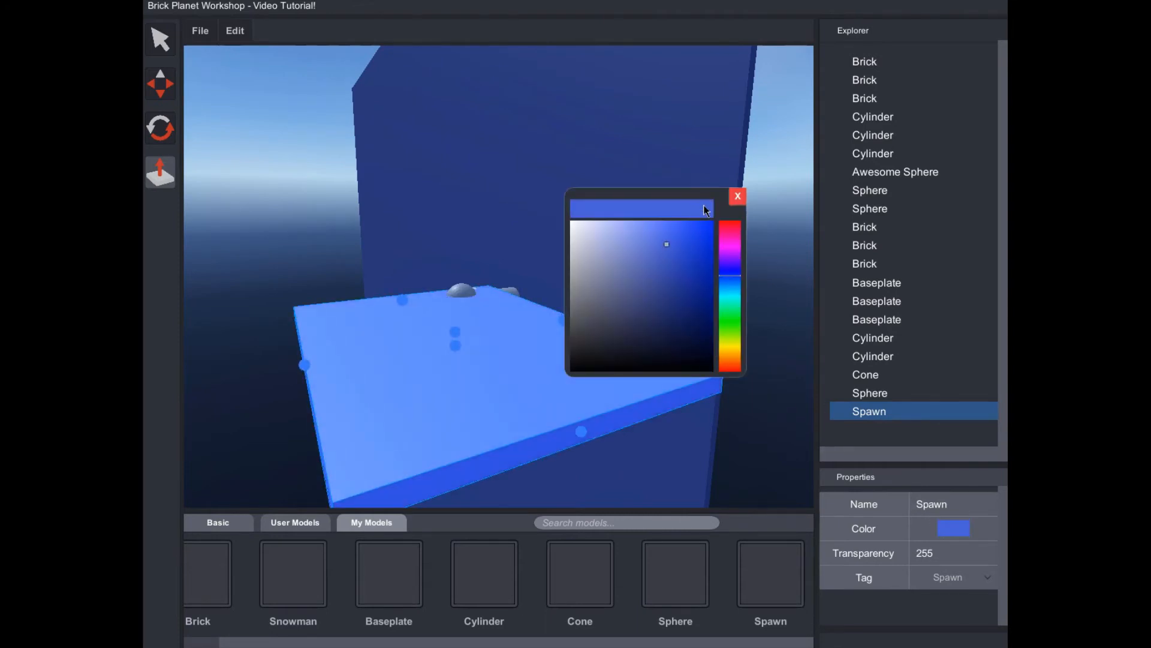
pyautogui.click(733, 196)
# Publish the updated Video Tutorial! place to Brick Planet and close the confirmation dialog.
pyautogui.click(200, 31)
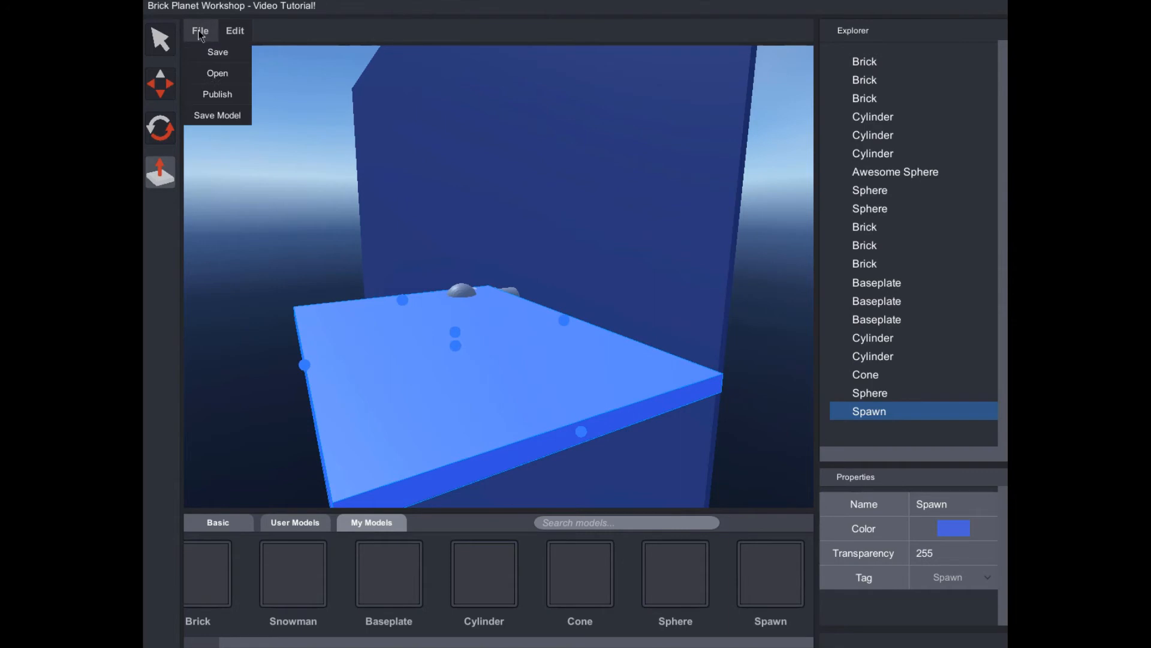
pyautogui.click(220, 96)
pyautogui.click(548, 361)
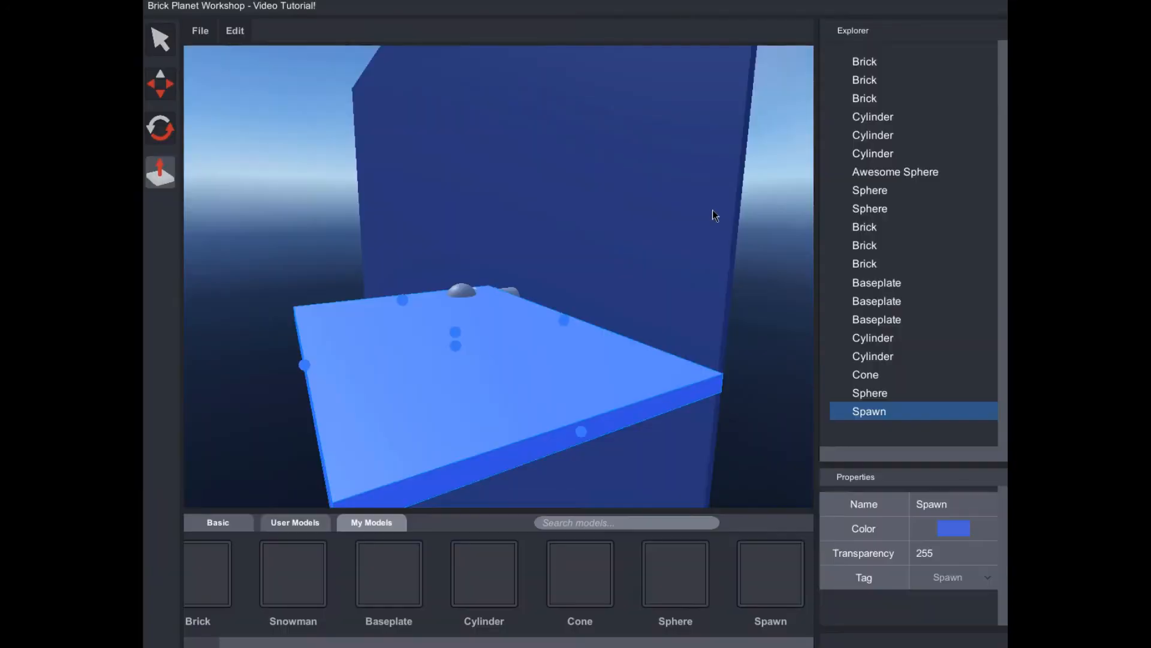
pyautogui.click(710, 210)
pyautogui.click(208, 36)
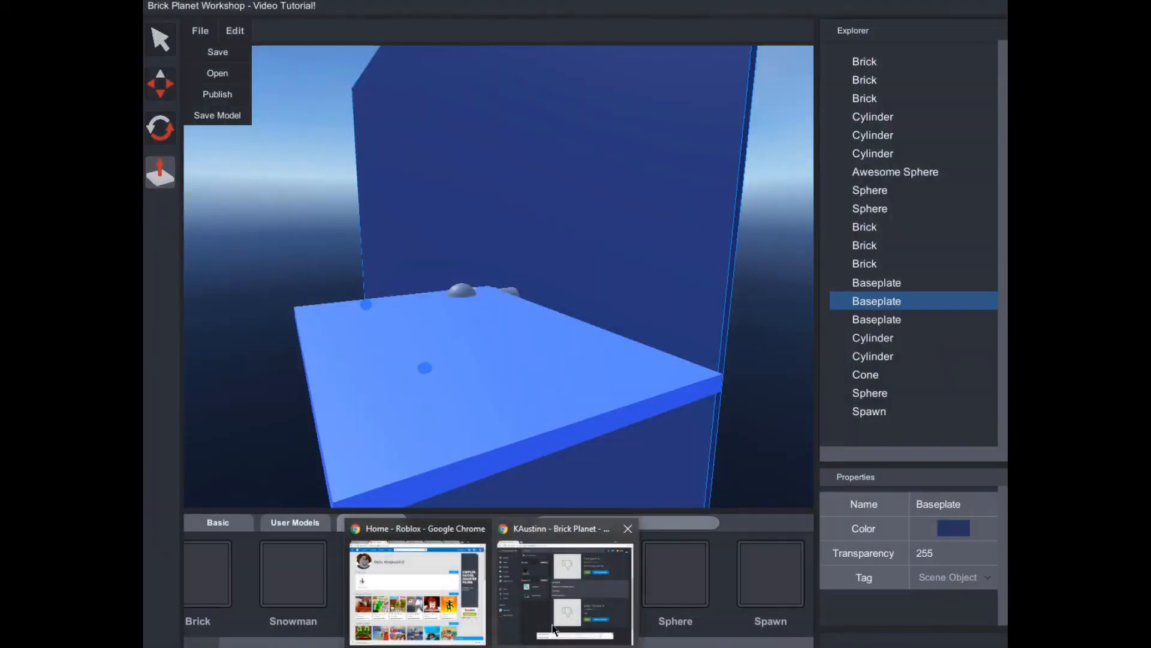
# Switch to the Brick Planet profile page in the browser and play the Video Tutorial! game.
pyautogui.click(629, 551)
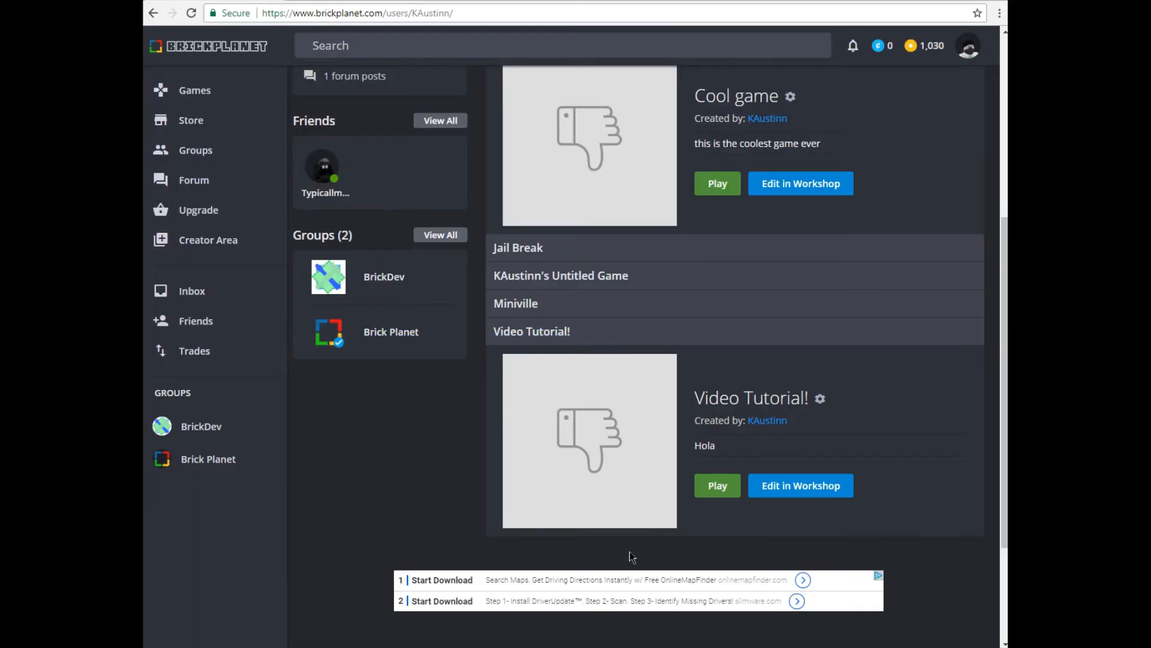
pyautogui.click(709, 492)
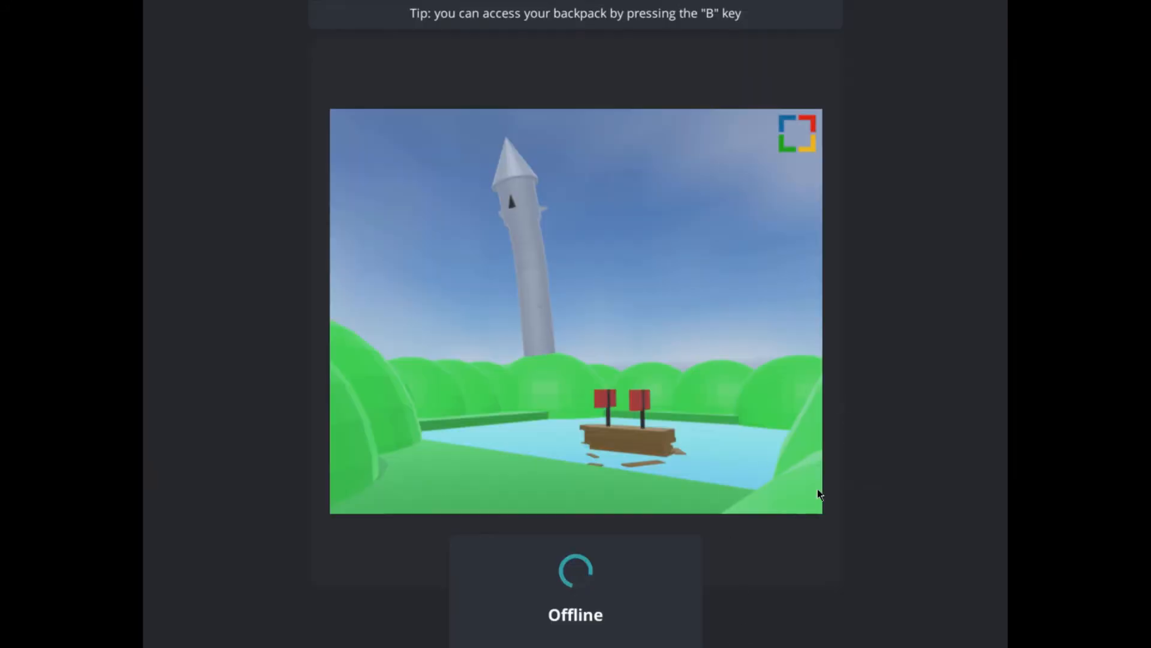
# Close the surplus Brick Planet game windows and look around the player standing on the blue spawn platform.
pyautogui.moveTo(757, 646)
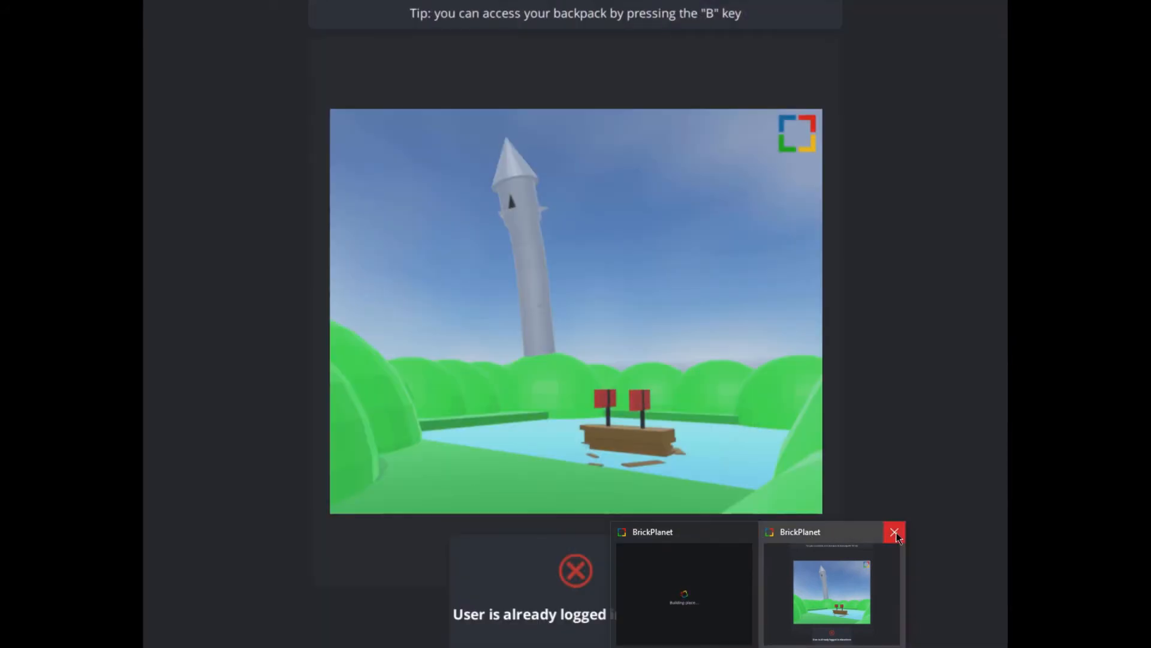
pyautogui.click(894, 531)
pyautogui.click(786, 533)
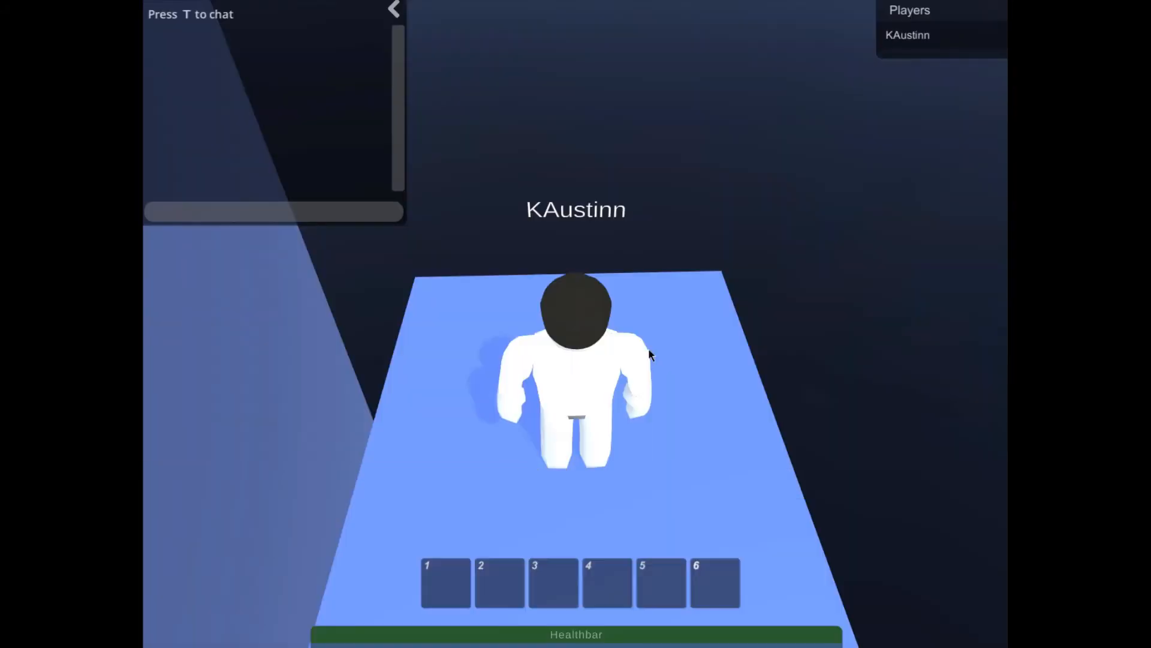
pyautogui.moveTo(649, 354); pyautogui.dragTo(700, 380, button='right')
pyautogui.scroll(-5, 673, 367)
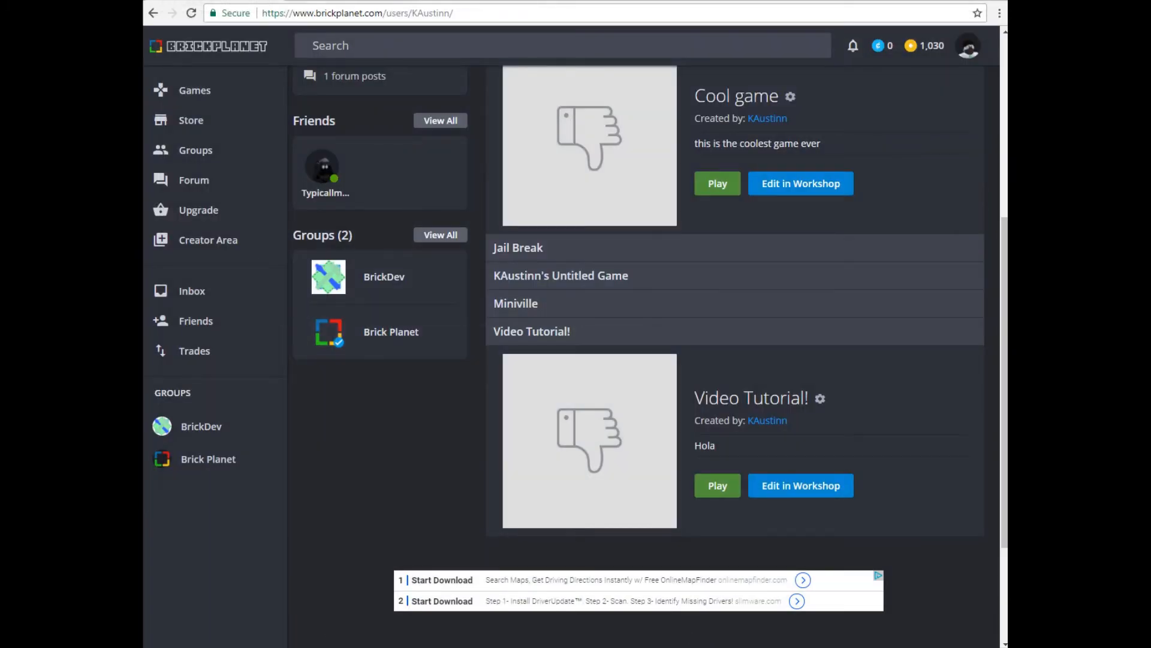
# Return to the Video Tutorial! Workshop window and look over the available editing commands.
pyautogui.click(729, 586)
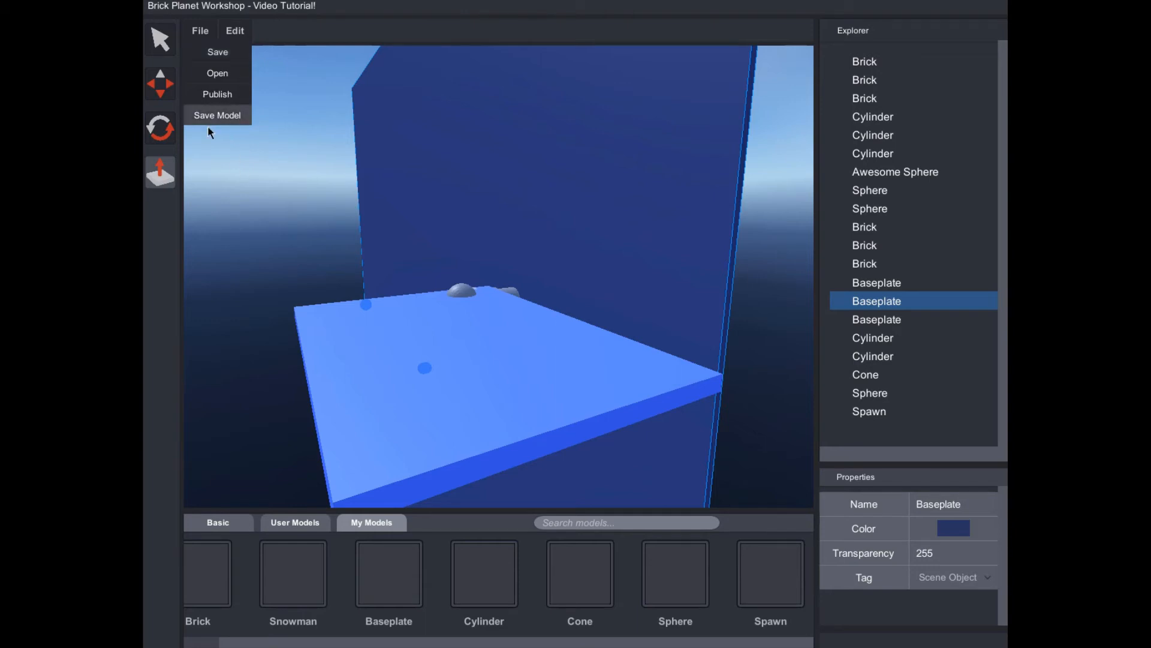
pyautogui.click(233, 31)
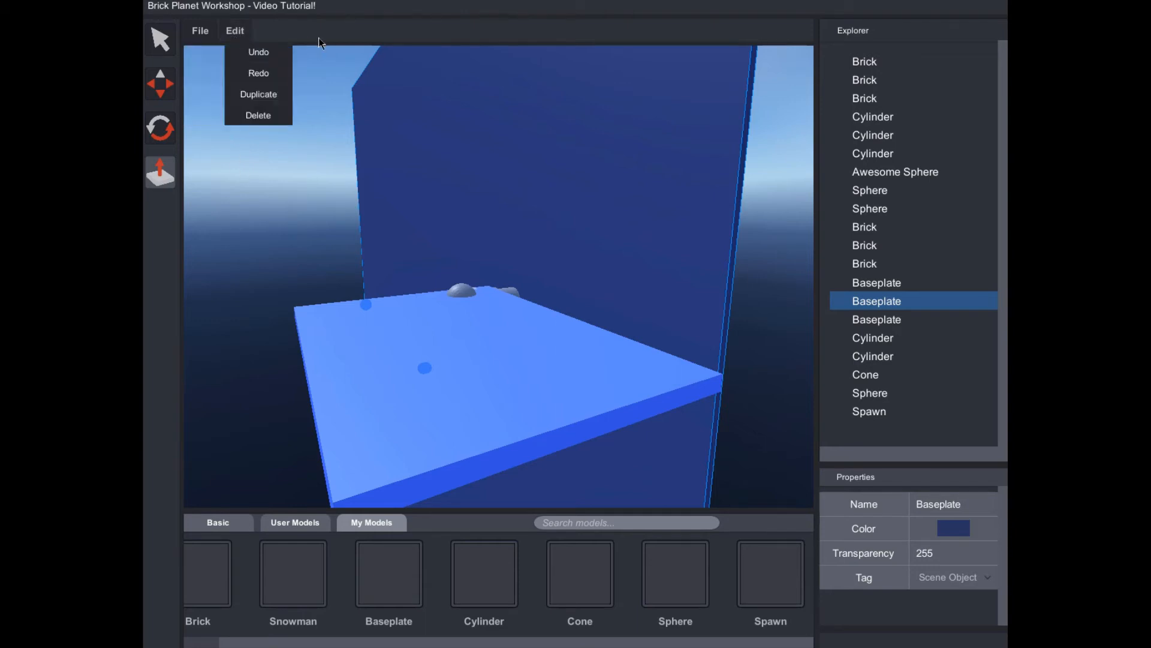
pyautogui.moveTo(453, 156); pyautogui.dragTo(411, 106, button='right')
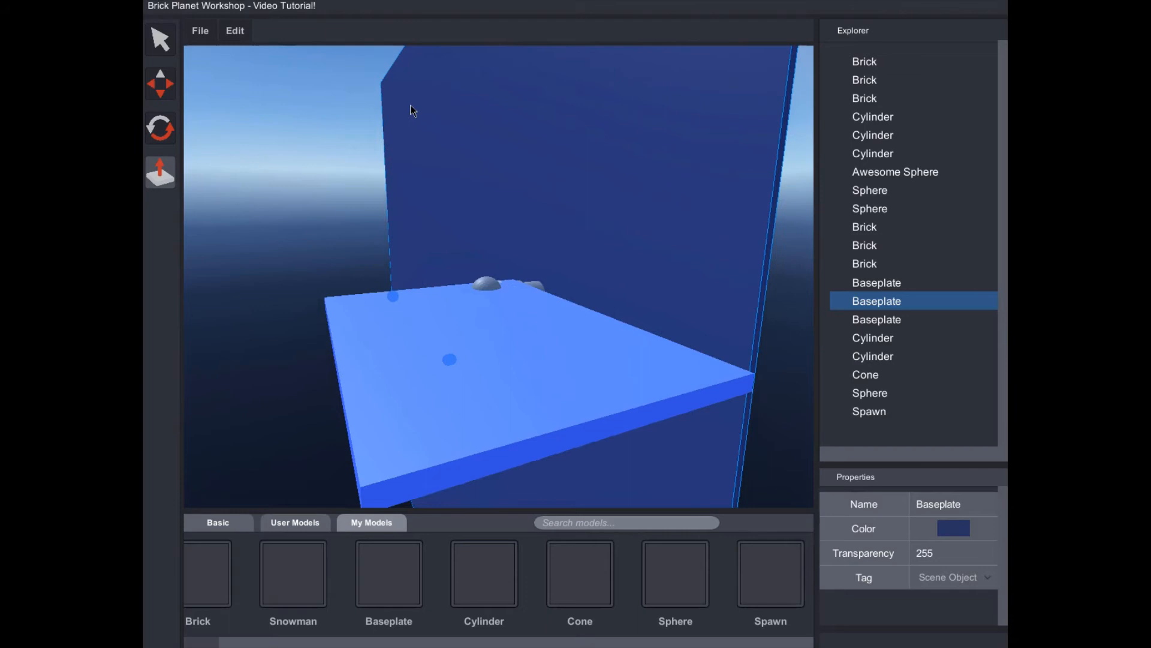
pyautogui.click(232, 30)
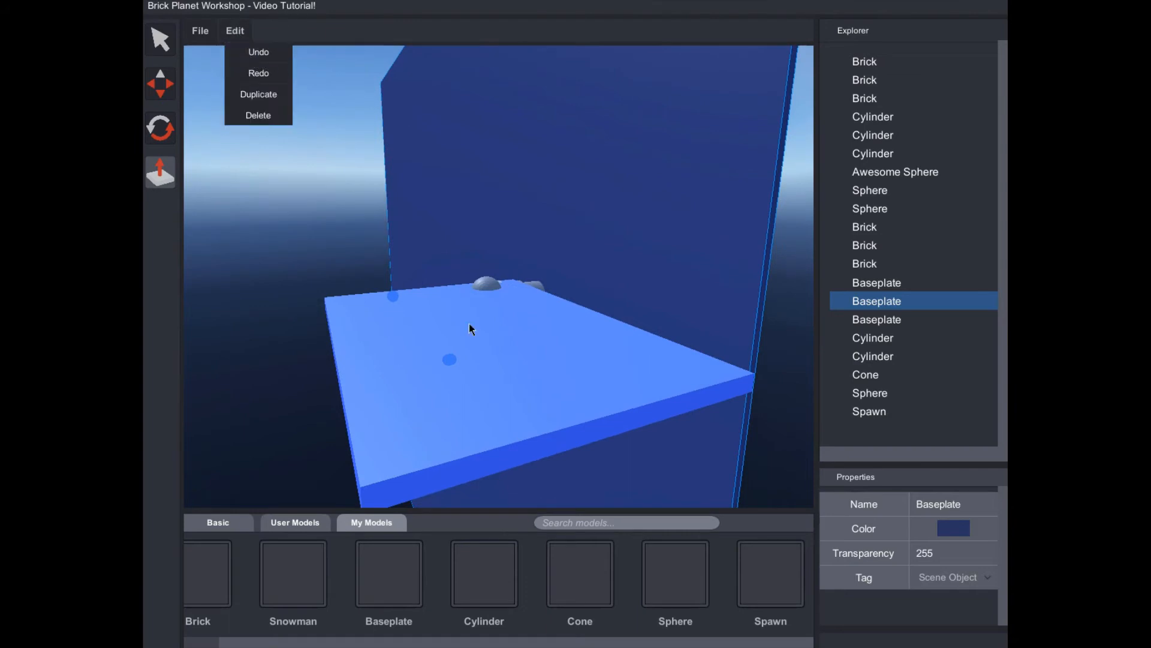
# Widen the blue Spawn platform by extending its side facing away from the large baseplate wall.
pyautogui.click(483, 356)
pyautogui.moveTo(483, 356); pyautogui.dragTo(477, 330, button='right')
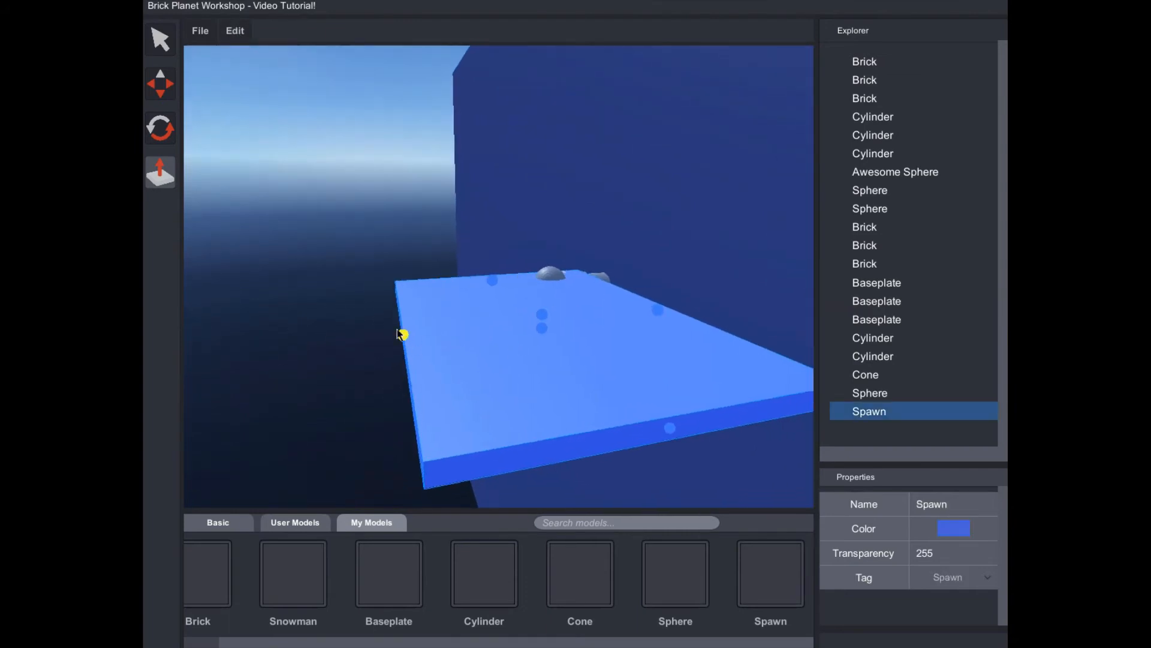
pyautogui.moveTo(401, 343); pyautogui.dragTo(168, 357)
pyautogui.moveTo(444, 328); pyautogui.dragTo(471, 325)
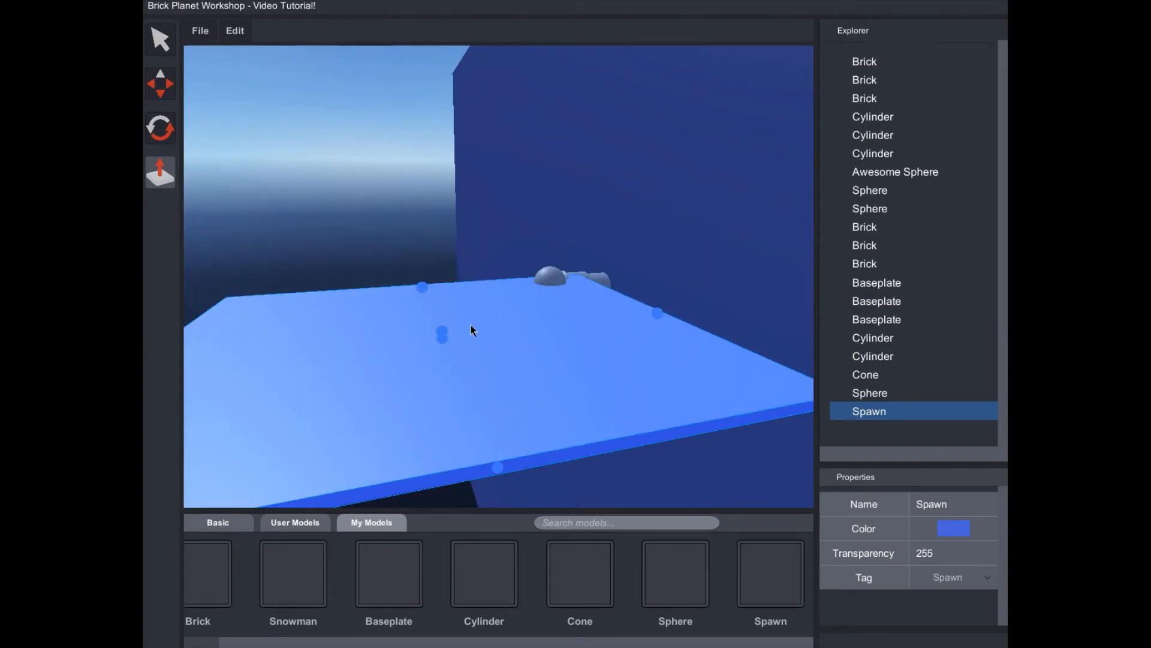
# Raise the Spawn platform high above the spheres with the Move tool and undo that move.
pyautogui.click(160, 84)
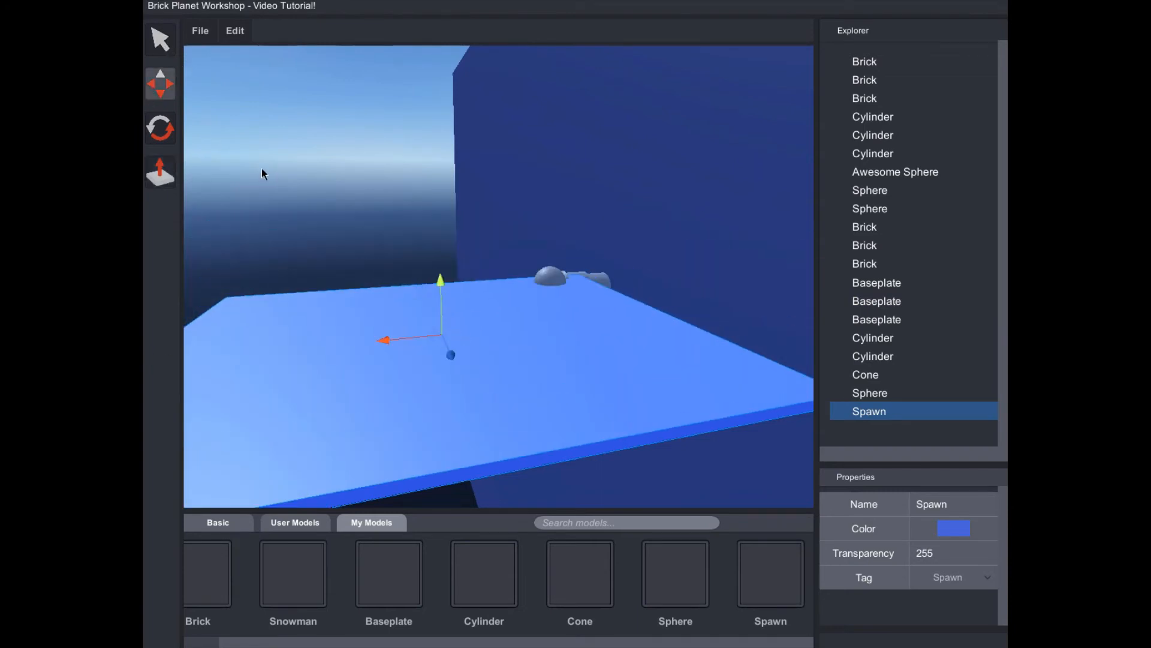
pyautogui.moveTo(441, 303); pyautogui.dragTo(480, 66)
pyautogui.moveTo(499, 276); pyautogui.dragTo(488, 84, button='right')
pyautogui.click(244, 30)
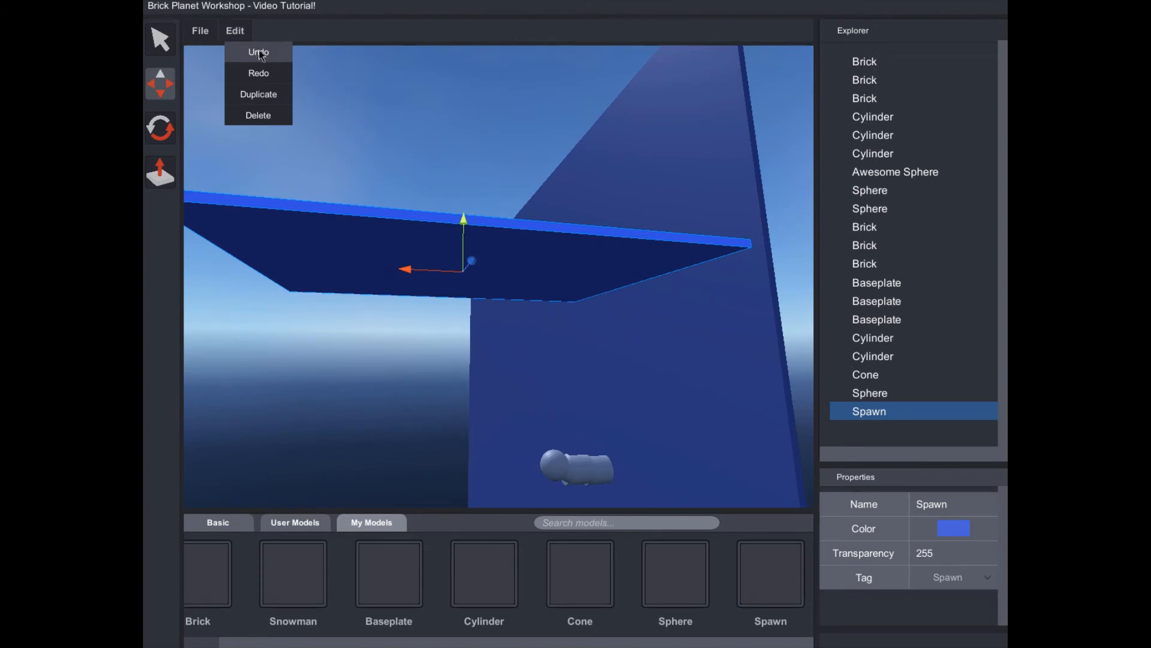
pyautogui.click(259, 51)
pyautogui.moveTo(264, 74); pyautogui.dragTo(474, 332, button='right')
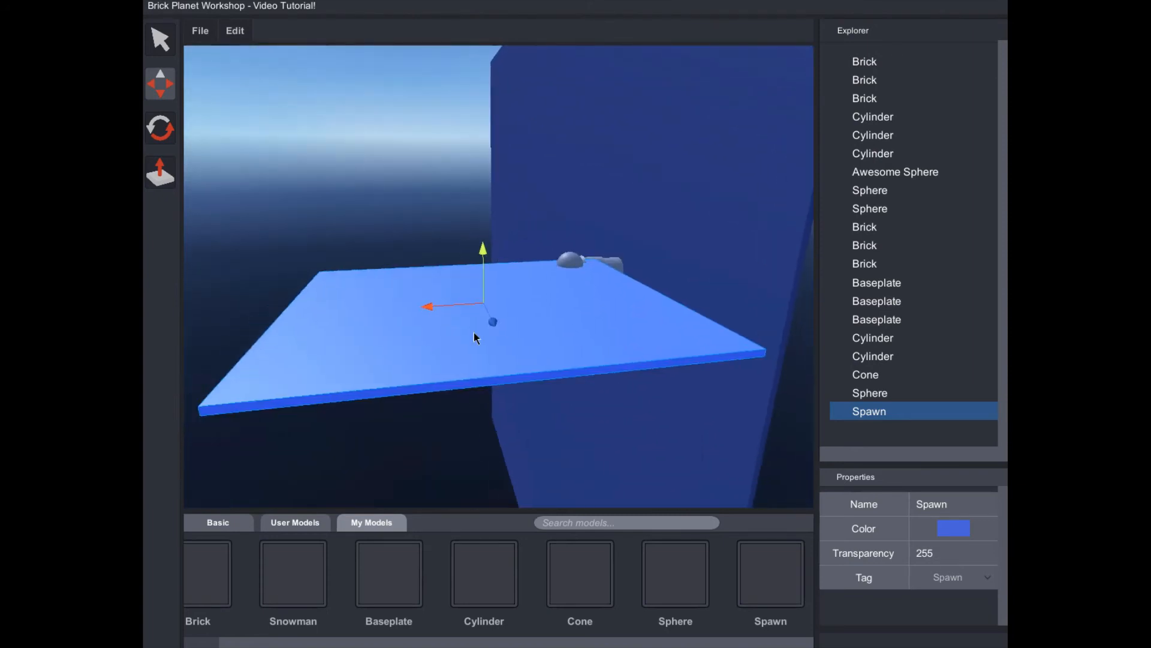
# Try to move the Spawn platform sideways along its red axis and examine it from several camera angles.
pyautogui.moveTo(429, 307); pyautogui.dragTo(380, 290)
pyautogui.moveTo(442, 283); pyautogui.dragTo(389, 282, button='right')
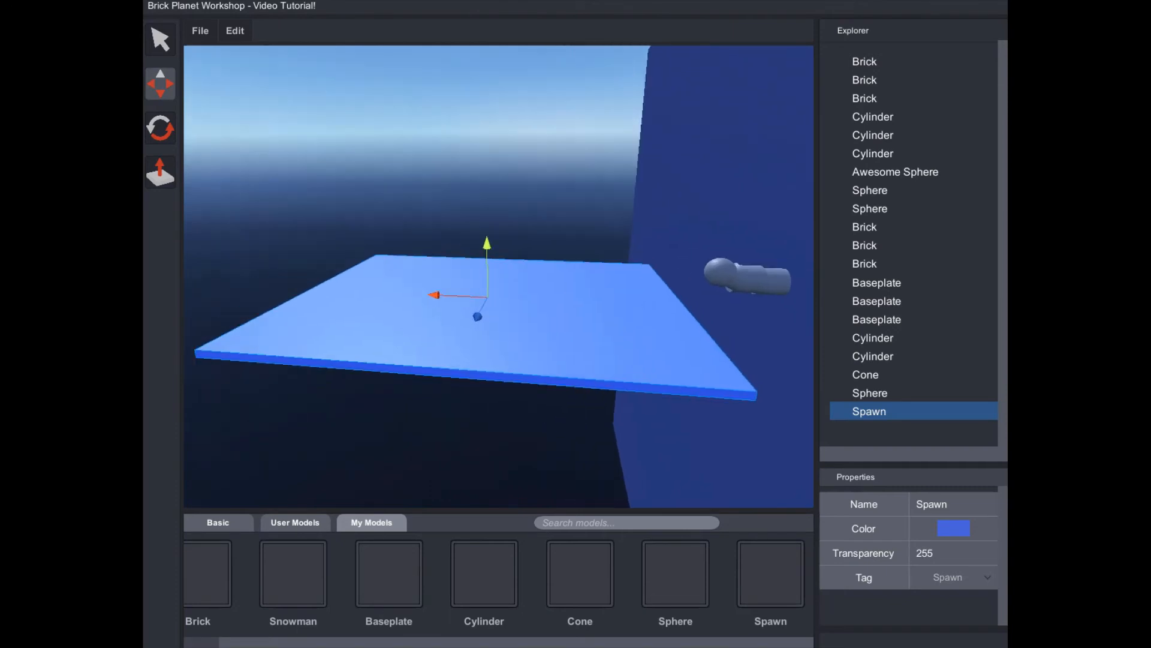
pyautogui.press('a')
pyautogui.moveTo(502, 187); pyautogui.dragTo(496, 185, button='right')
pyautogui.press('w')
pyautogui.press('s')
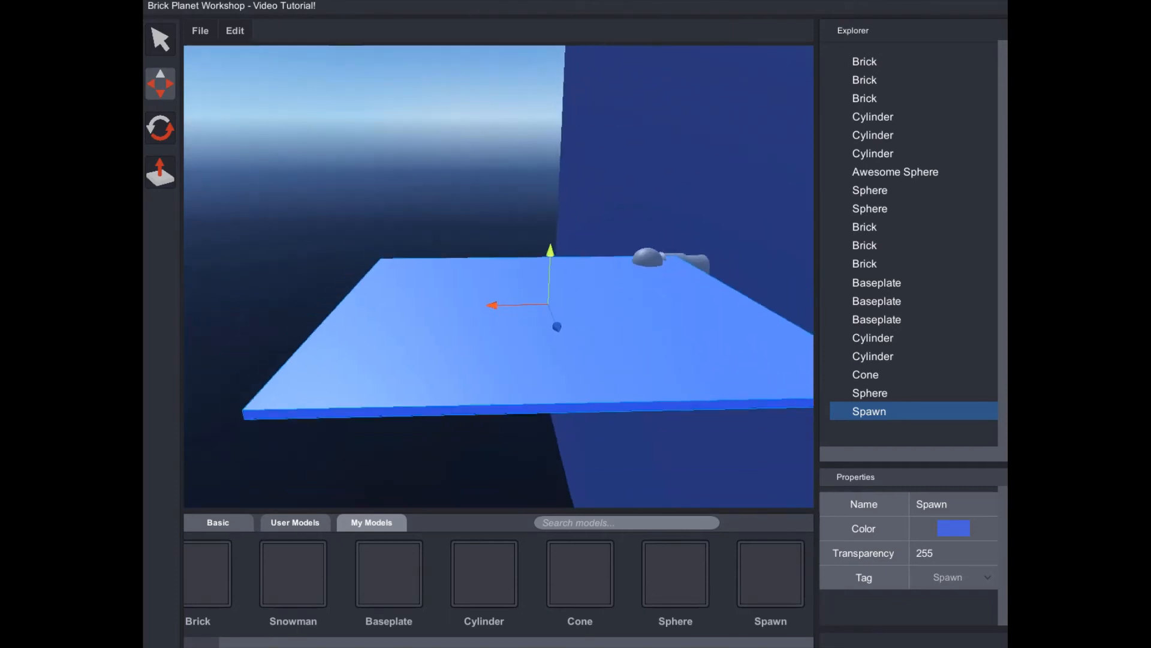
pyautogui.press('d')
pyautogui.press('s')
pyautogui.press('w')
pyautogui.press('s')
pyautogui.press('w')
pyautogui.press('s')
pyautogui.press('a')
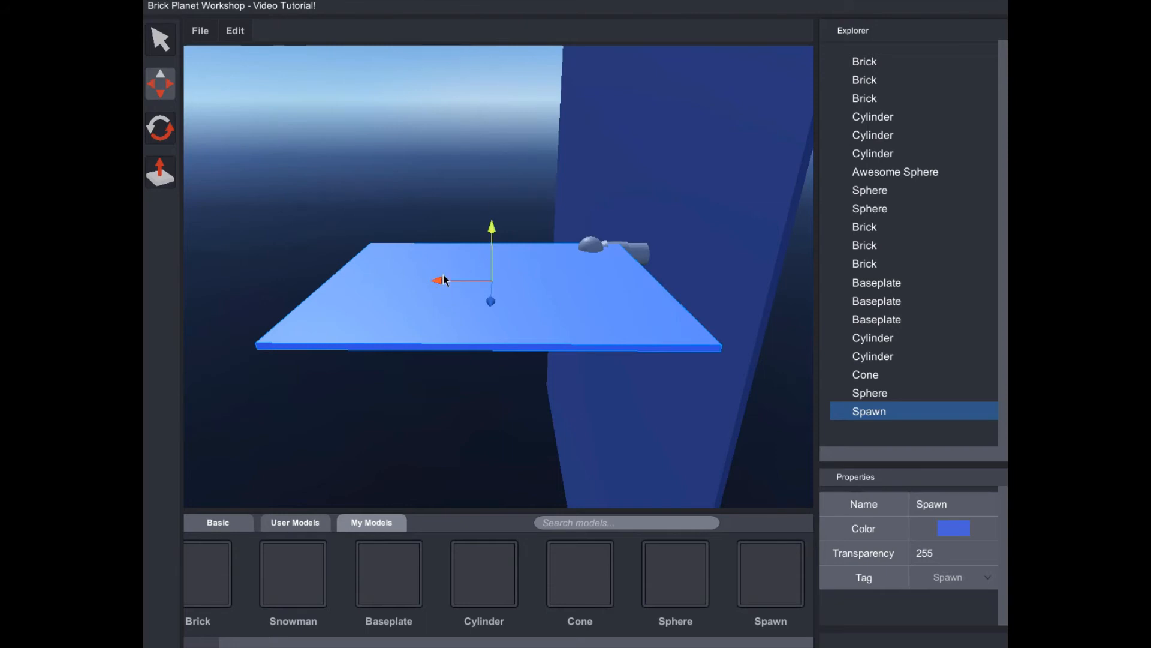
pyautogui.moveTo(502, 314); pyautogui.dragTo(599, 288, button='right')
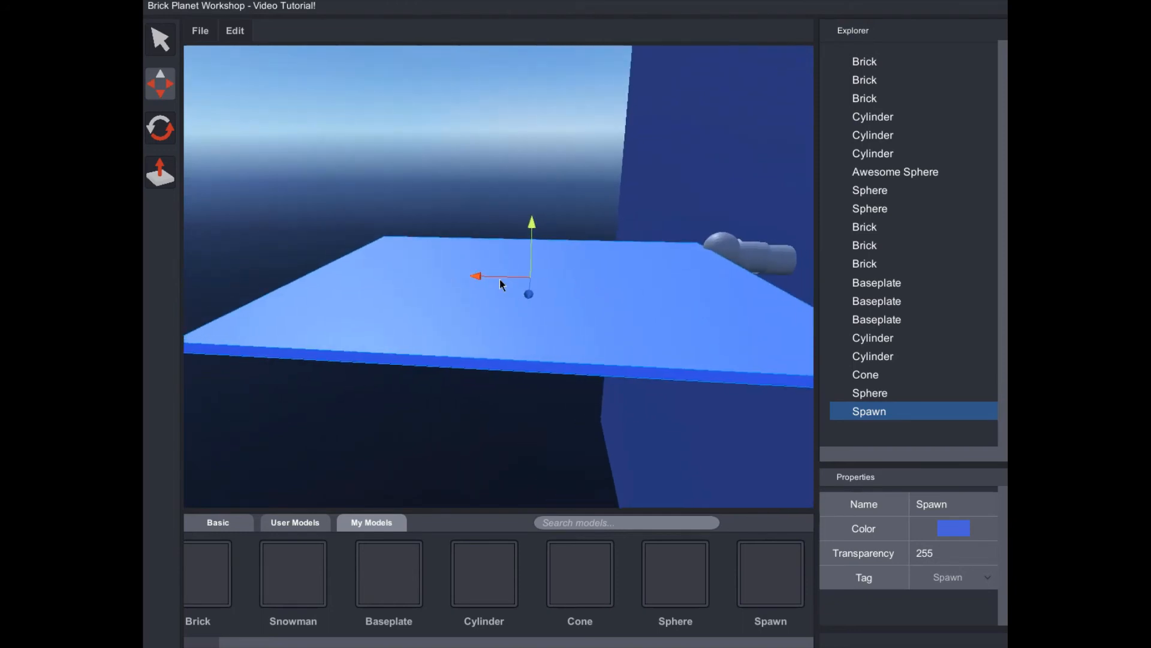
# Try another move of the Spawn platform along its red axis and clear the selection in empty space.
pyautogui.moveTo(506, 278); pyautogui.dragTo(559, 452)
pyautogui.moveTo(559, 452); pyautogui.dragTo(359, 435, button='right')
pyautogui.moveTo(654, 335); pyautogui.dragTo(394, 251, button='right')
pyautogui.click(351, 202)
pyautogui.press('s')
pyautogui.moveTo(503, 280); pyautogui.dragTo(514, 282, button='right')
# Undo the recent edits one by one until the small grey Spawn block and the deleted second Spawn are restored.
pyautogui.hotkey('ctrl', 'z')
pyautogui.hotkey('ctrl', 'z')
pyautogui.hotkey('ctrl', 'z')
pyautogui.hotkey('ctrl', 'z')
pyautogui.hotkey('ctrl', 'z')
pyautogui.hotkey('ctrl', 'z')
pyautogui.hotkey('ctrl', 'z')
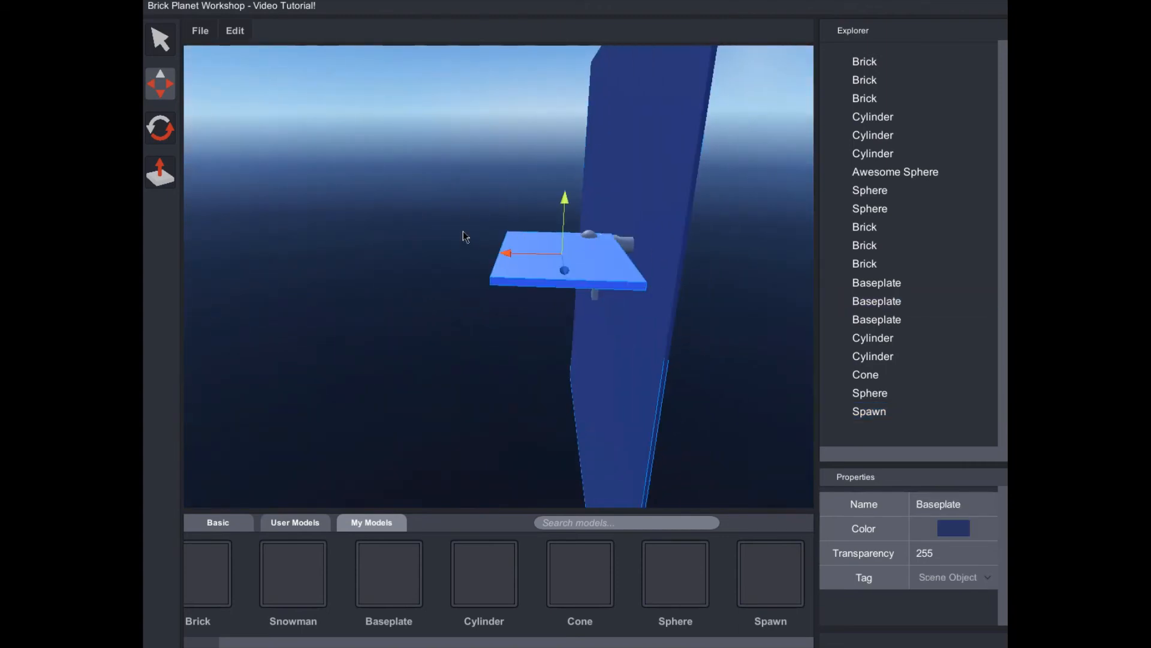
pyautogui.hotkey('ctrl', 'z')
pyautogui.hotkey('ctrl', 'z')
pyautogui.hotkey('ctrl', 'z')
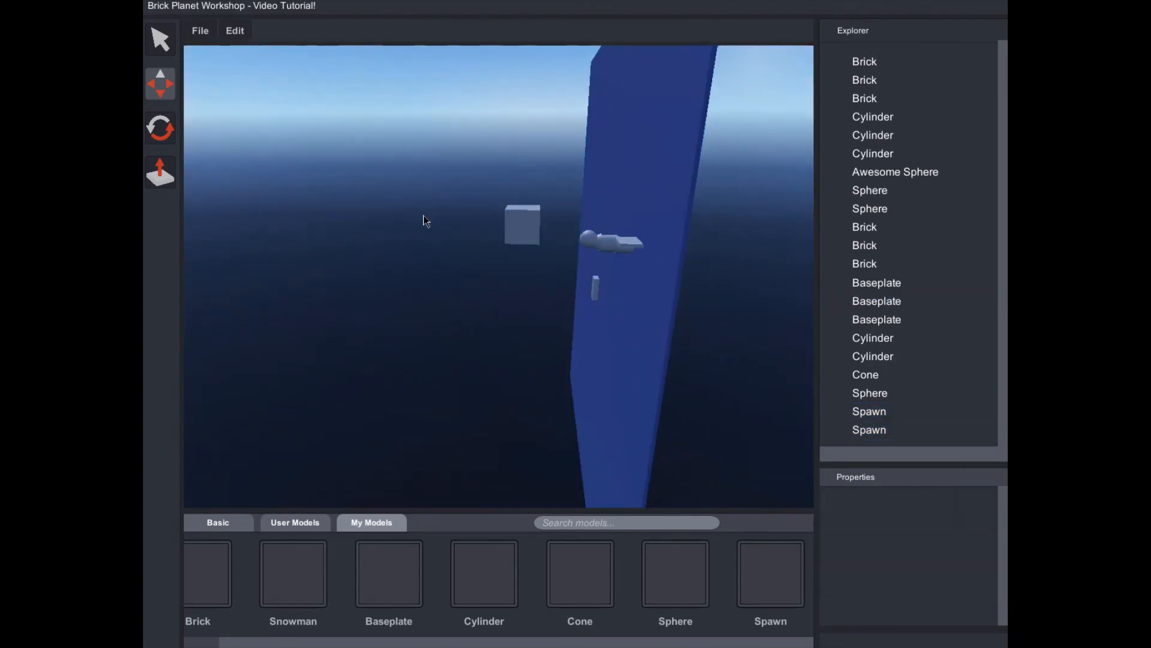
# Select the grey Spawn block and try to redo the undone edits twice.
pyautogui.click(519, 221)
pyautogui.press('w')
pyautogui.moveTo(519, 221); pyautogui.dragTo(316, 57, button='right')
pyautogui.click(246, 37)
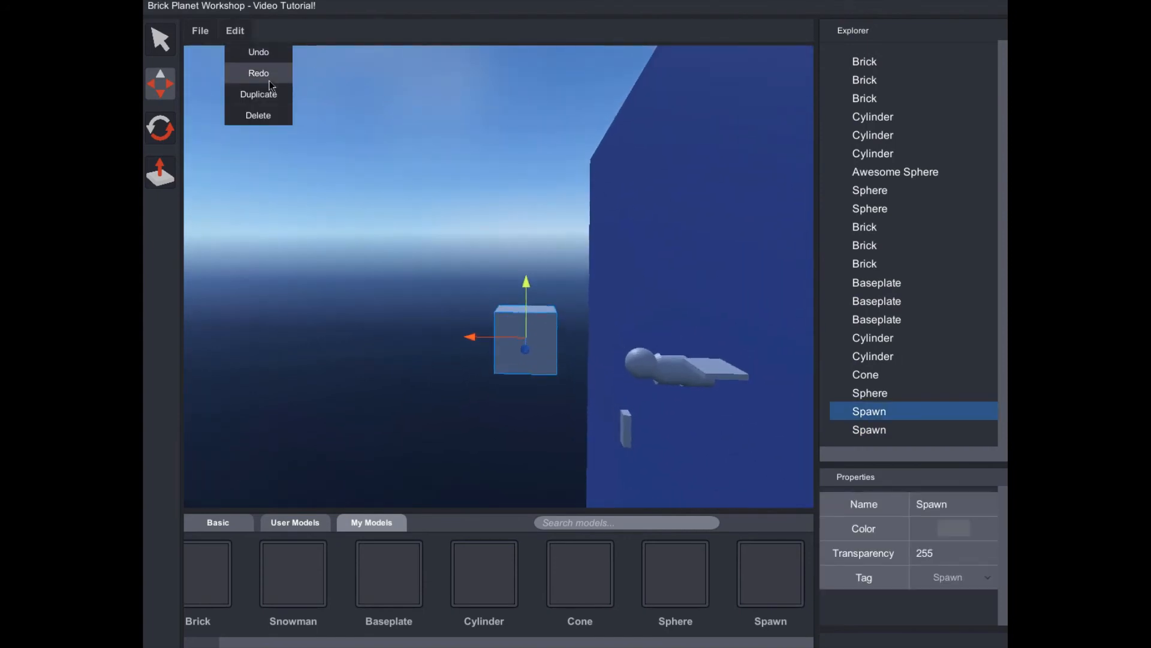
pyautogui.click(271, 74)
pyautogui.click(235, 30)
pyautogui.click(257, 74)
pyautogui.moveTo(424, 174); pyautogui.dragTo(488, 232, button='right')
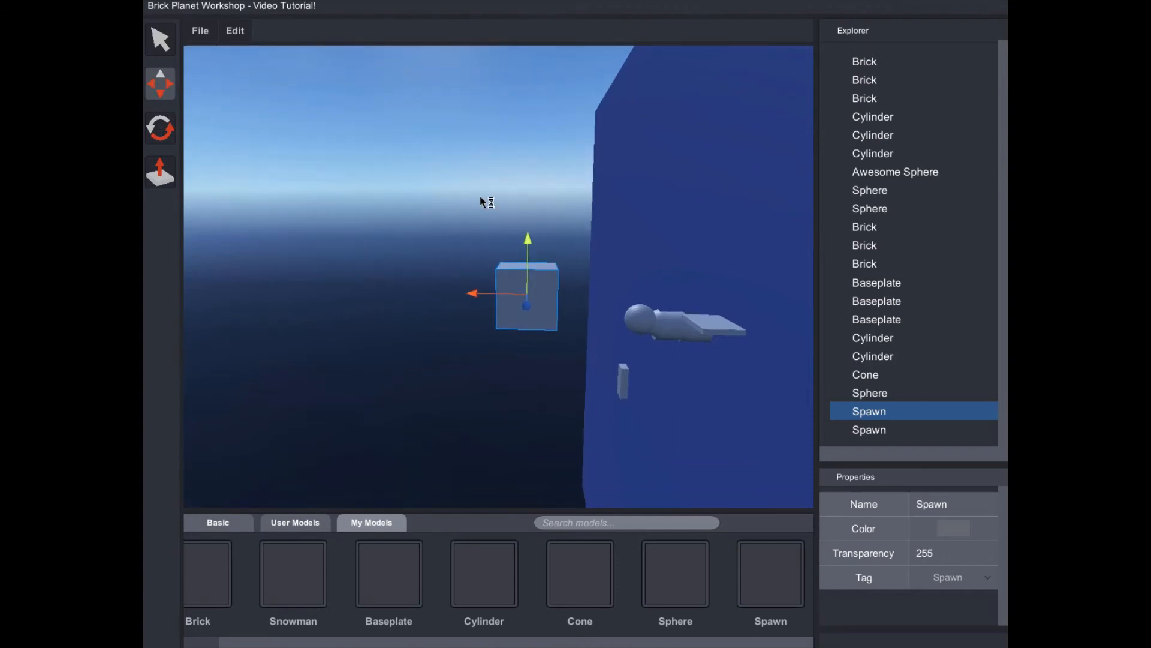
# Move the grey Spawn block sideways along its red axis and undo that move.
pyautogui.moveTo(421, 188); pyautogui.dragTo(449, 227, button='right')
pyautogui.press('w')
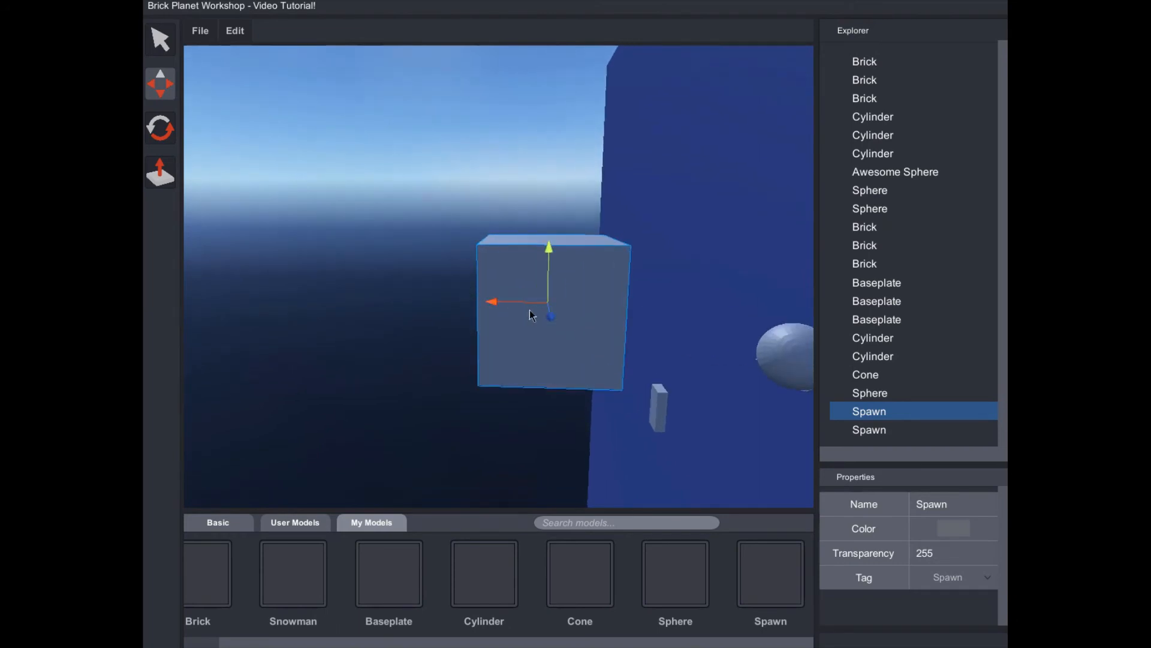
pyautogui.moveTo(509, 291); pyautogui.dragTo(533, 297, button='right')
pyautogui.press('s')
pyautogui.press('a')
pyautogui.click(454, 291)
pyautogui.click(485, 292)
pyautogui.moveTo(486, 295); pyautogui.dragTo(411, 303)
pyautogui.press('a')
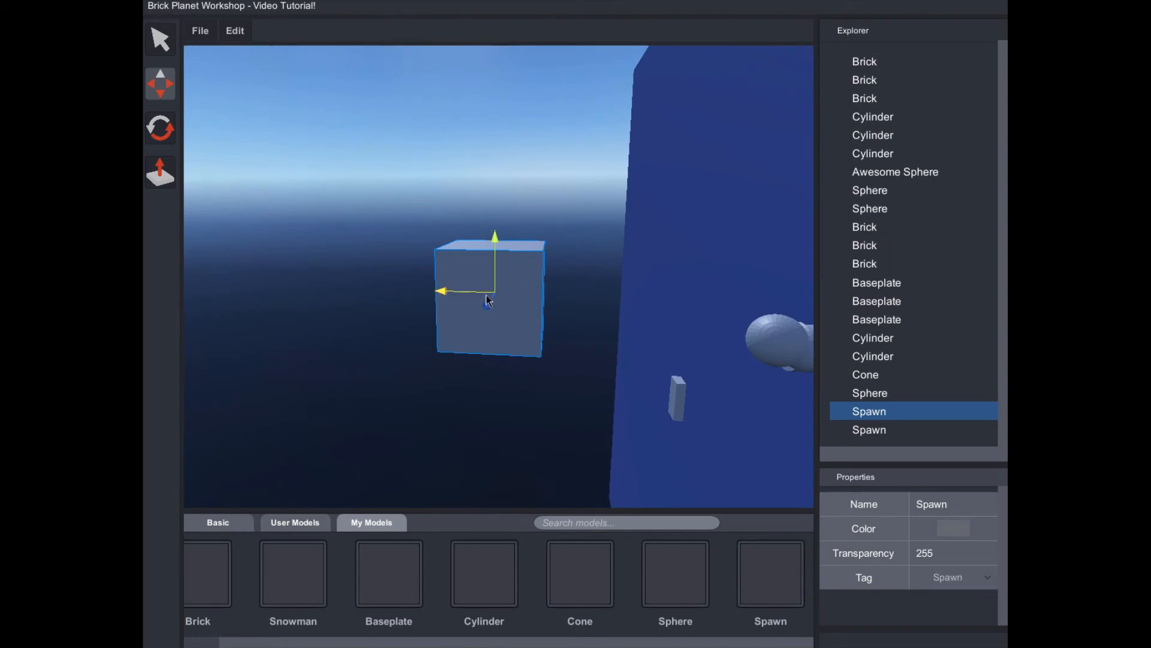
pyautogui.click(235, 30)
pyautogui.click(271, 55)
pyautogui.press('d')
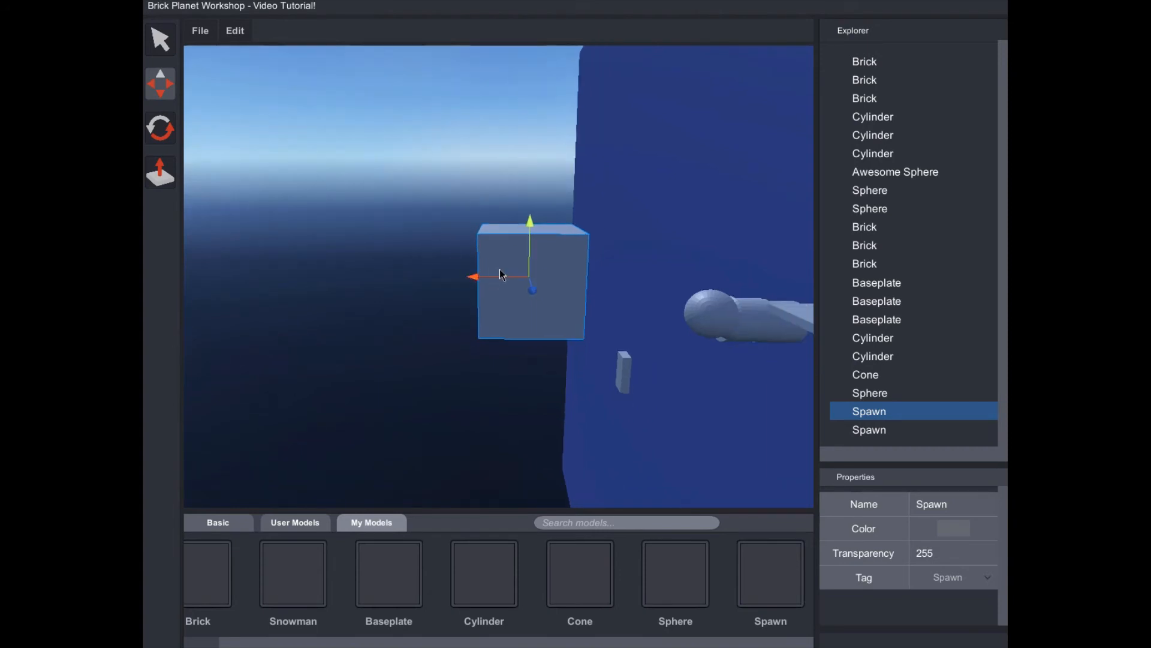
# Redo the undone sideways move of the grey Spawn block.
pyautogui.click(235, 31)
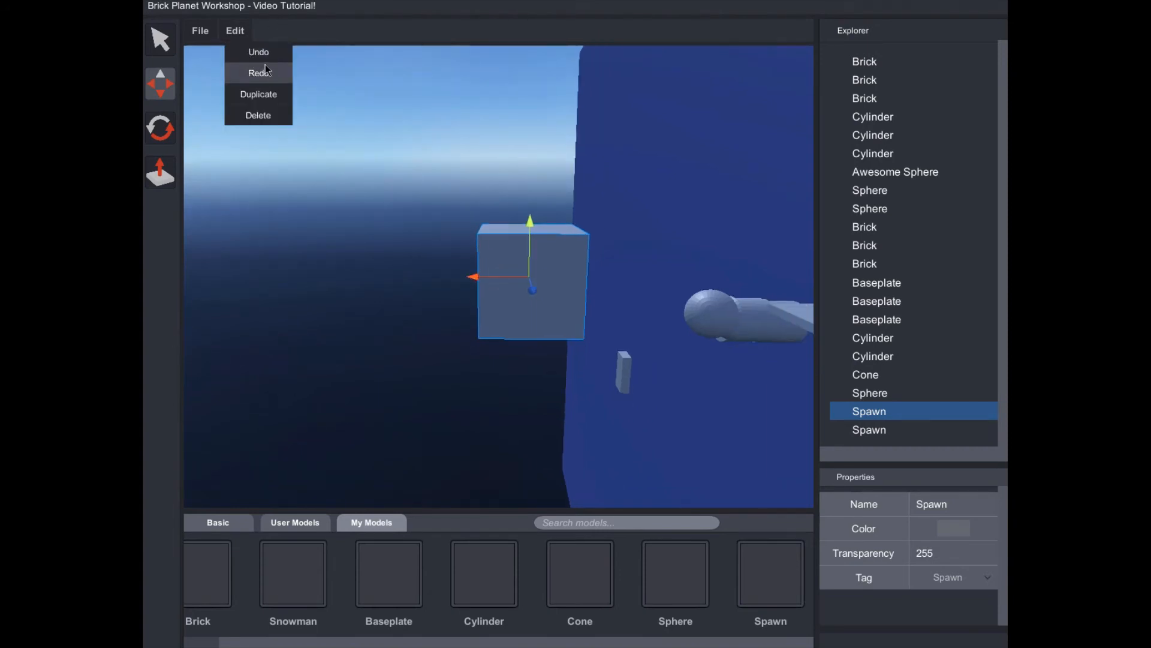
pyautogui.click(265, 66)
pyautogui.moveTo(485, 118); pyautogui.dragTo(467, 119, button='right')
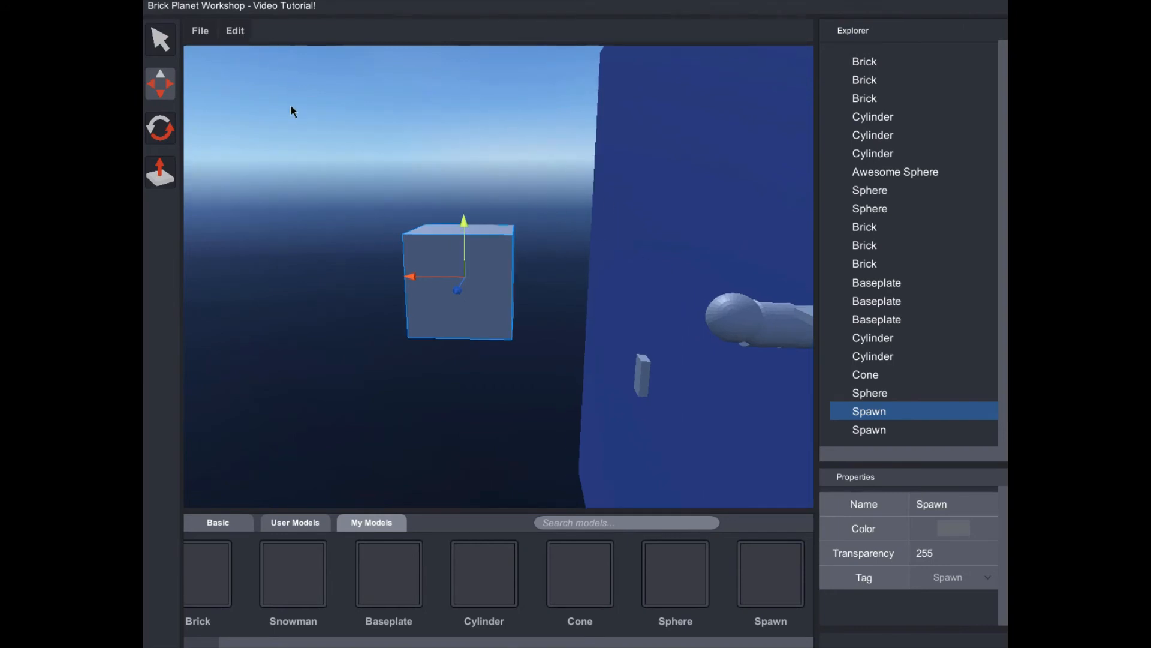
# Undo and redo the Spawn block's sideways move twice in a row.
pyautogui.hotkey('ctrl', 'z')
pyautogui.hotkey('ctrl', 'y')
pyautogui.hotkey('ctrl', 'z')
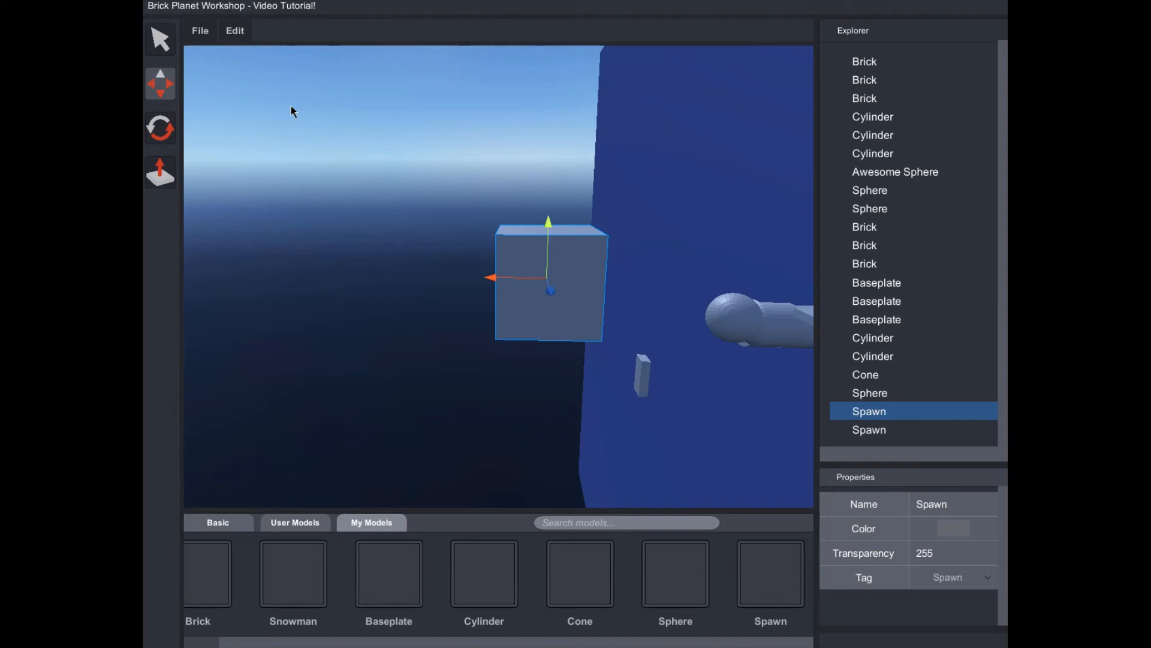
pyautogui.hotkey('ctrl', 'y')
pyautogui.click(242, 28)
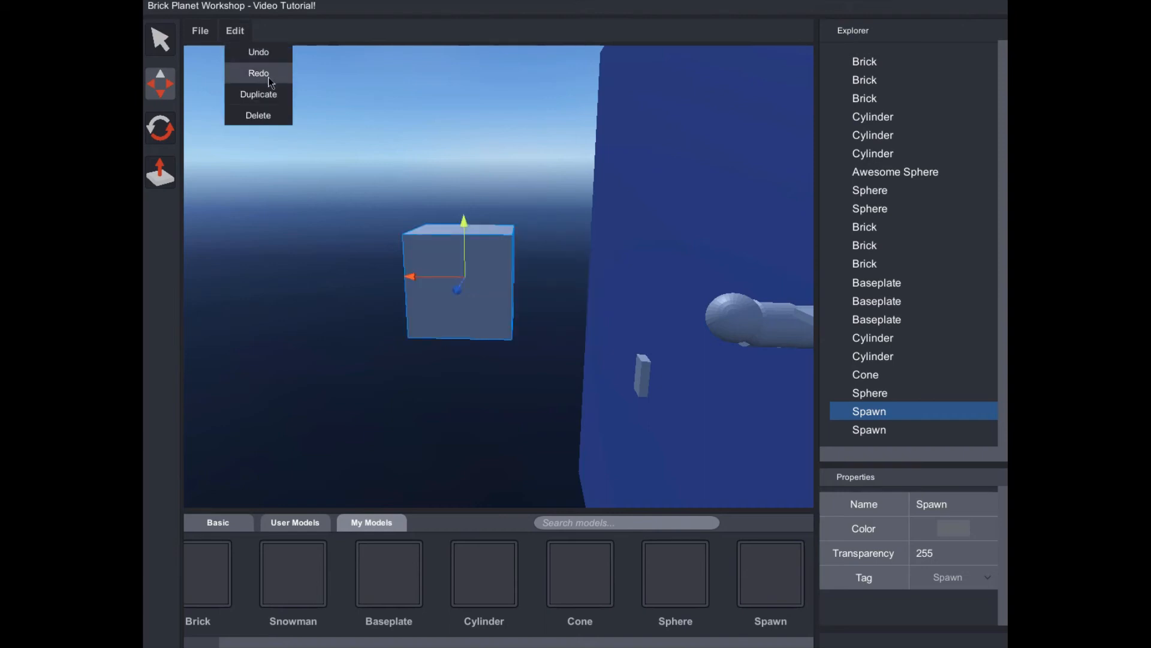
pyautogui.click(413, 203)
pyautogui.click(436, 277)
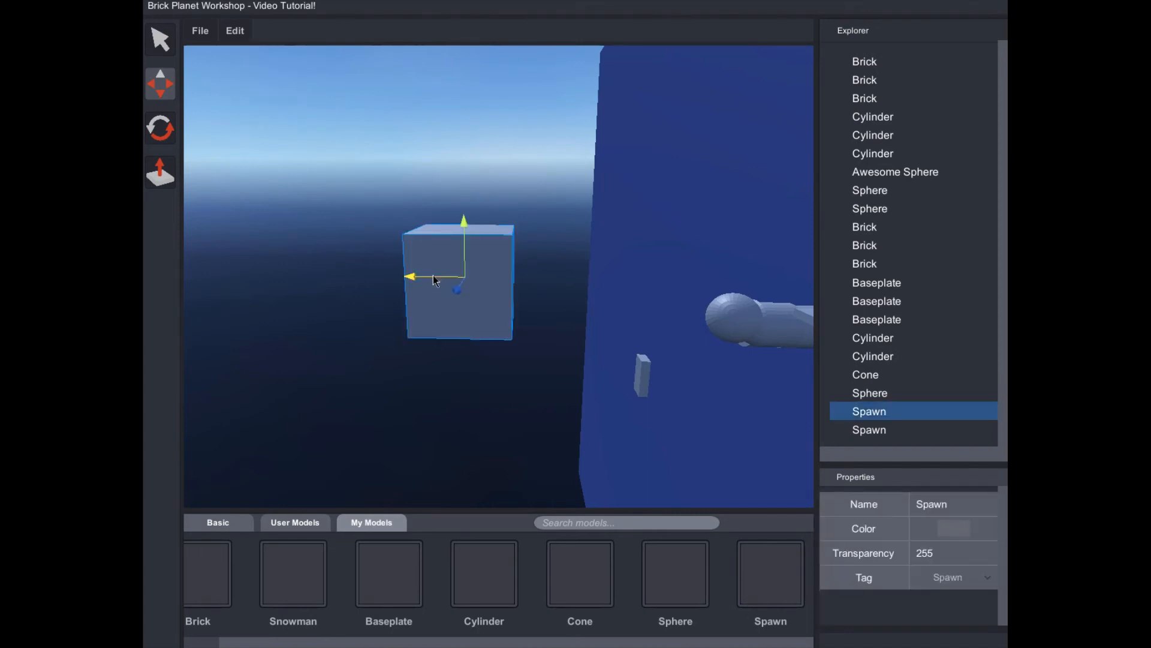
# Place two upright Snowman models side by side near the small upright brick on the blue baseplate.
pyautogui.moveTo(478, 240); pyautogui.dragTo(470, 233, button='right')
pyautogui.moveTo(285, 573); pyautogui.dragTo(406, 415)
pyautogui.moveTo(293, 573); pyautogui.dragTo(418, 458)
pyautogui.moveTo(415, 458); pyautogui.dragTo(392, 467, button='right')
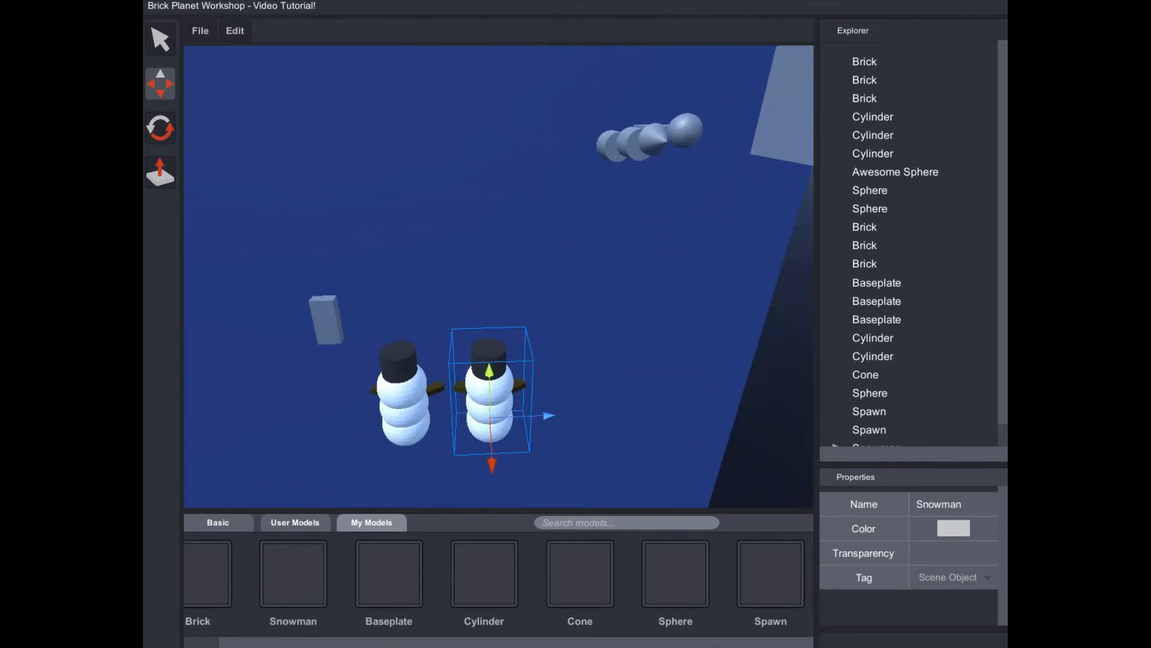
# Duplicate the second snowman and move the copy along its blue axis to stand close beside the original.
pyautogui.click(235, 31)
pyautogui.click(254, 96)
pyautogui.click(563, 421)
pyautogui.click(508, 412)
pyautogui.moveTo(539, 419); pyautogui.dragTo(635, 406)
pyautogui.press('s')
pyautogui.moveTo(517, 330)
pyautogui.mouseDown(button='right')
pyautogui.moveTo(523, 321)
pyautogui.moveTo(513, 320)
pyautogui.mouseUp(button='right')
pyautogui.press('w')
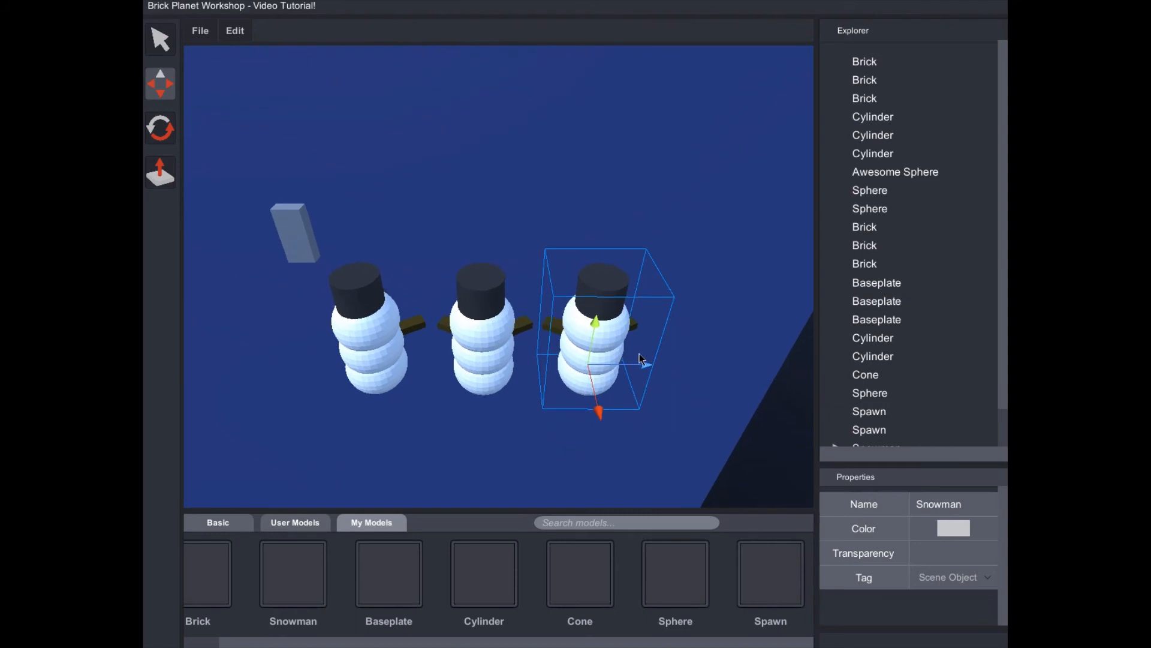
pyautogui.moveTo(642, 362); pyautogui.dragTo(603, 359)
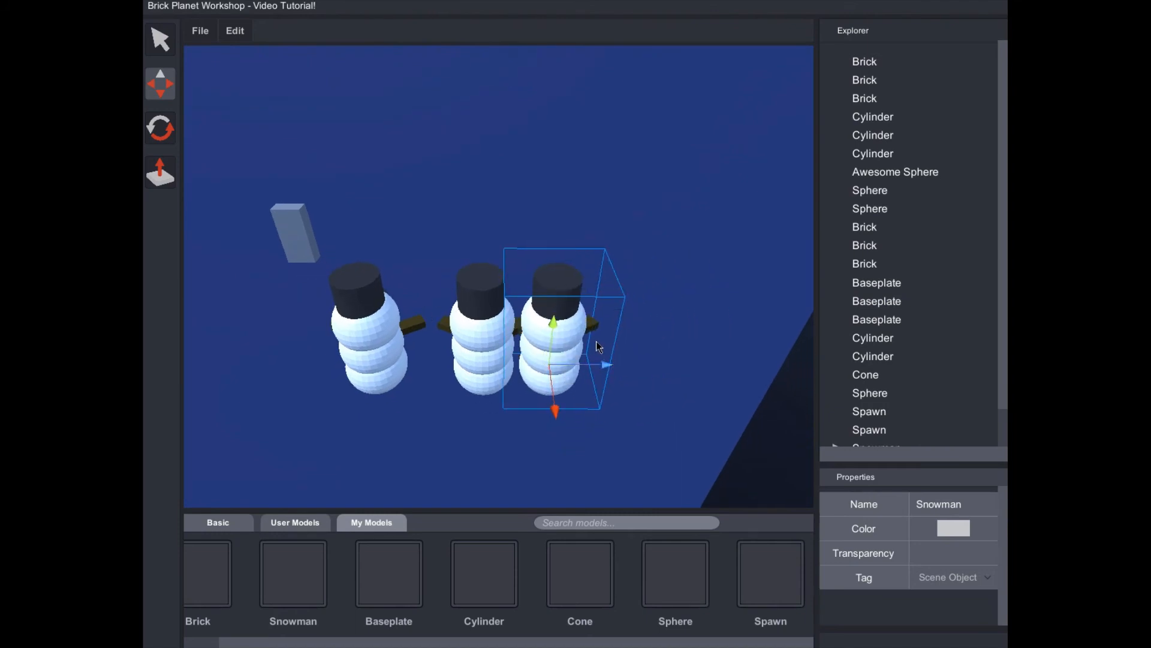
# Duplicate the third snowman and move the copy along its blue axis, leaving a gap between them.
pyautogui.click(602, 360)
pyautogui.click(546, 357)
pyautogui.click(613, 366)
pyautogui.click(607, 364)
pyautogui.moveTo(608, 364); pyautogui.dragTo(736, 364)
pyautogui.moveTo(372, 278); pyautogui.dragTo(511, 209, button='right')
# Place two more Snowman models lying down on the baseplate next to the upright row.
pyautogui.click(251, 34)
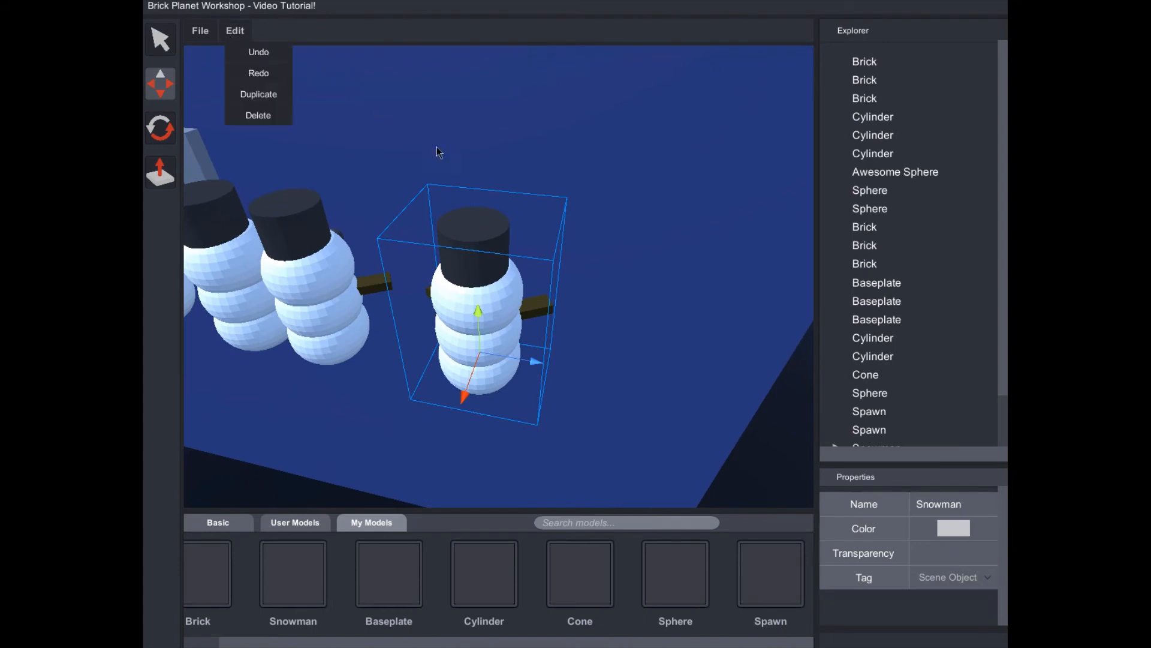
pyautogui.click(497, 241)
pyautogui.click(475, 305)
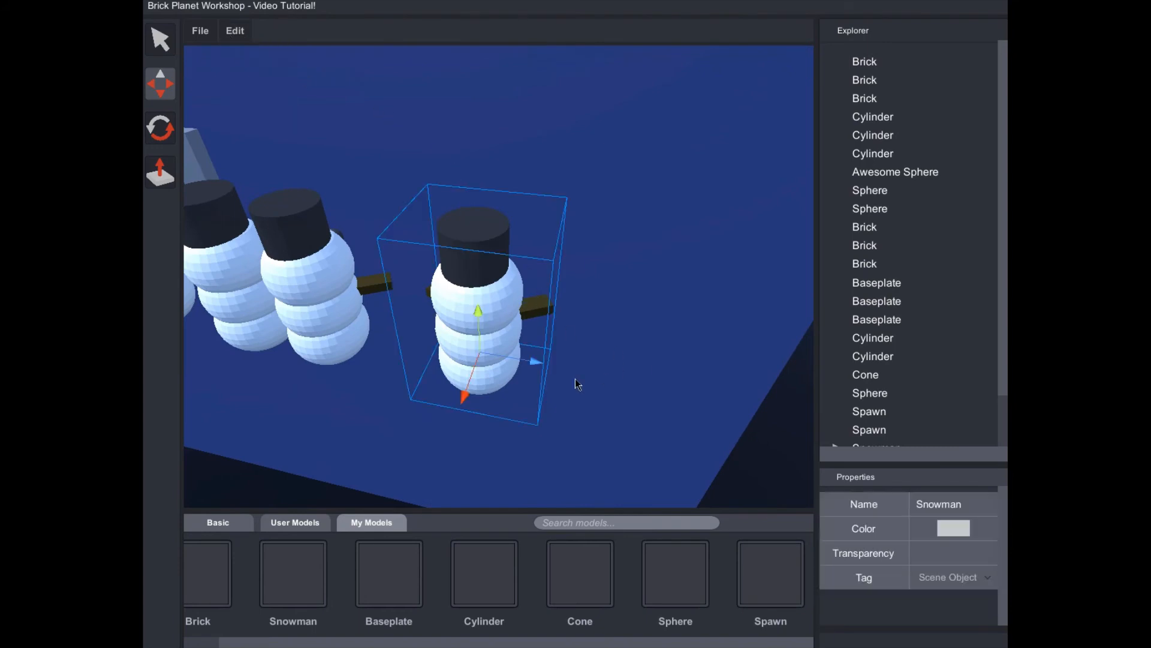
pyautogui.click(520, 368)
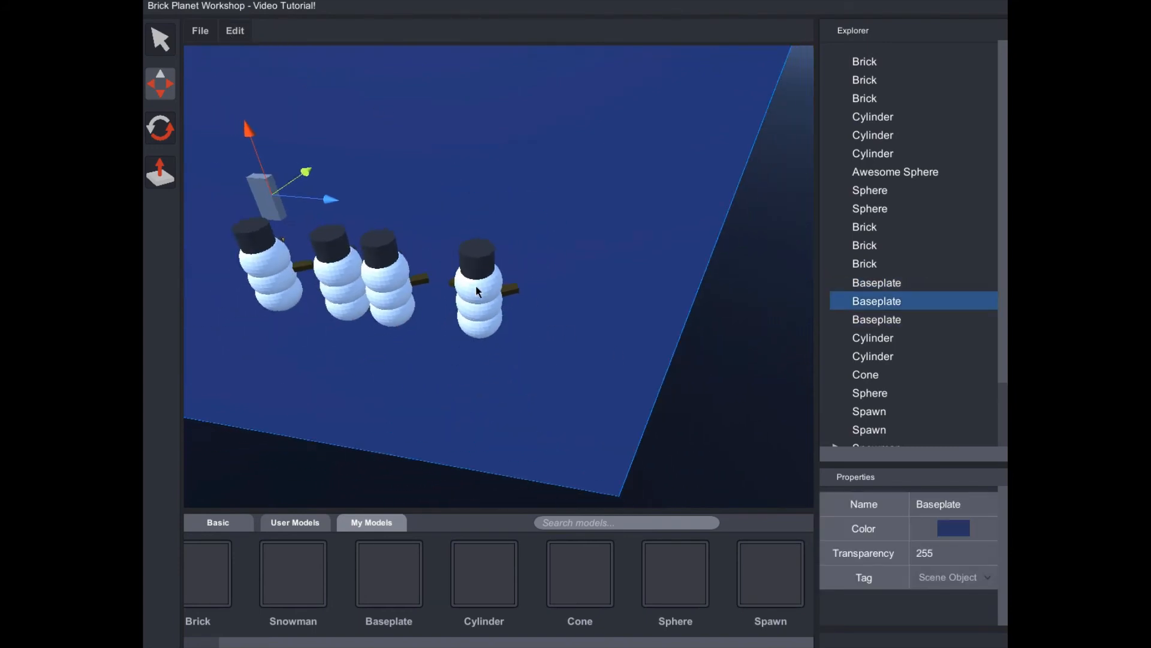
pyautogui.click(471, 285)
pyautogui.moveTo(289, 571); pyautogui.dragTo(519, 305)
pyautogui.moveTo(304, 596); pyautogui.dragTo(593, 321)
# Duplicate the end snowman repeatedly, moving each copy along the blue axis until the upright row extends past the baseplate's edge.
pyautogui.click(448, 269)
pyautogui.moveTo(494, 300); pyautogui.dragTo(764, 315)
pyautogui.hotkey('ctrl', 'd')
pyautogui.click(235, 32)
pyautogui.click(250, 97)
pyautogui.moveTo(660, 261); pyautogui.dragTo(728, 260, button='right')
pyautogui.moveTo(555, 314); pyautogui.dragTo(624, 314, button='right')
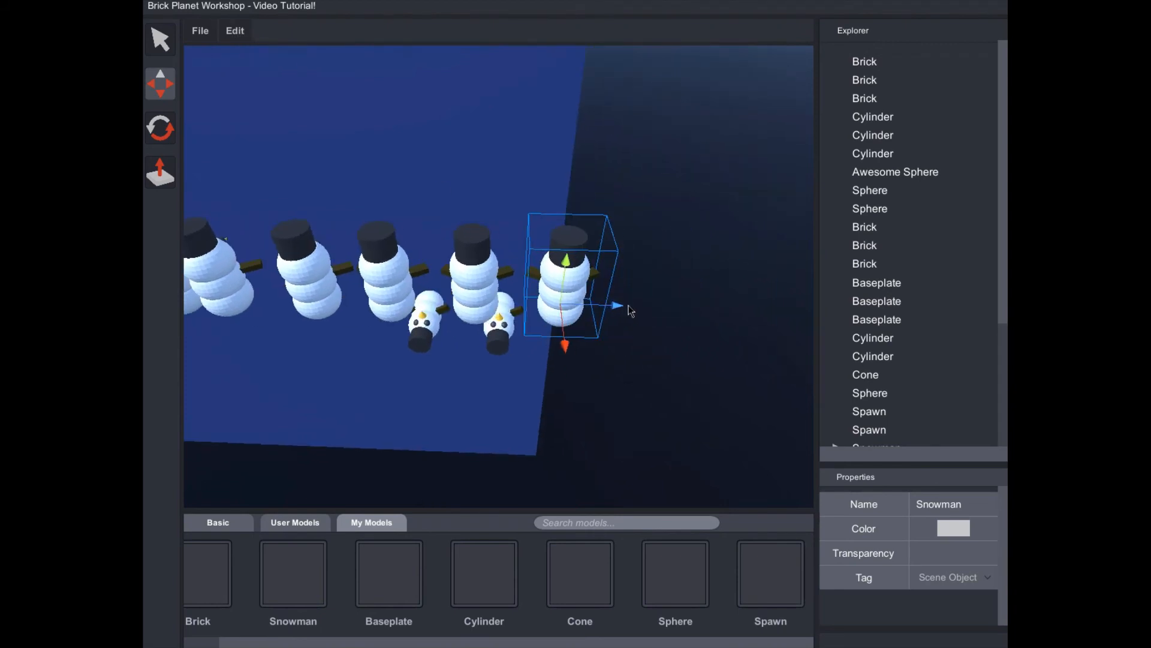
pyautogui.moveTo(626, 307); pyautogui.dragTo(713, 318)
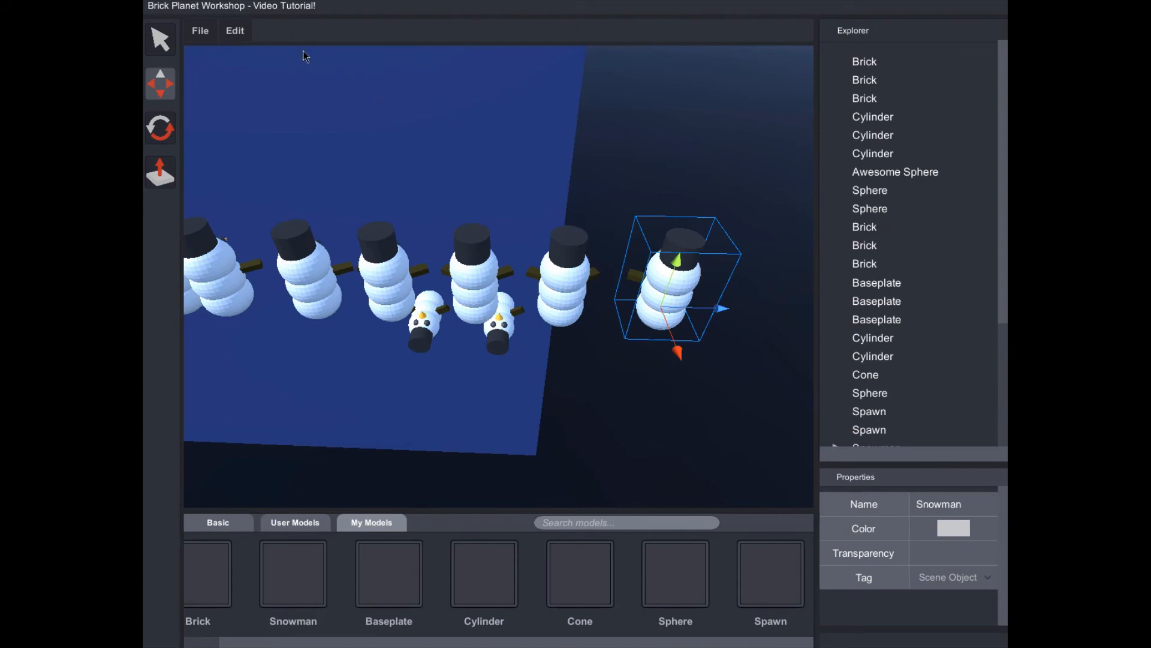
# Place a Snowman model just outside the baseplate and undo the placement.
pyautogui.click(235, 31)
pyautogui.click(506, 147)
pyautogui.moveTo(505, 143); pyautogui.dragTo(429, 143, button='right')
pyautogui.press('s')
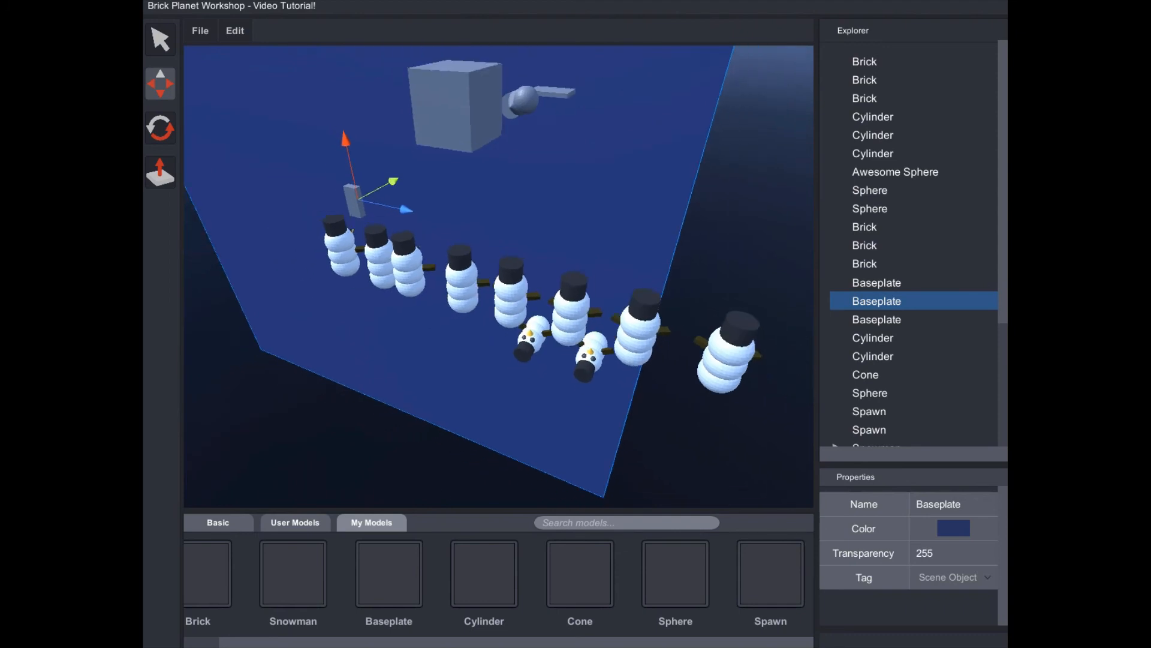
pyautogui.moveTo(299, 575); pyautogui.dragTo(372, 375)
pyautogui.moveTo(373, 375); pyautogui.dragTo(336, 376, button='right')
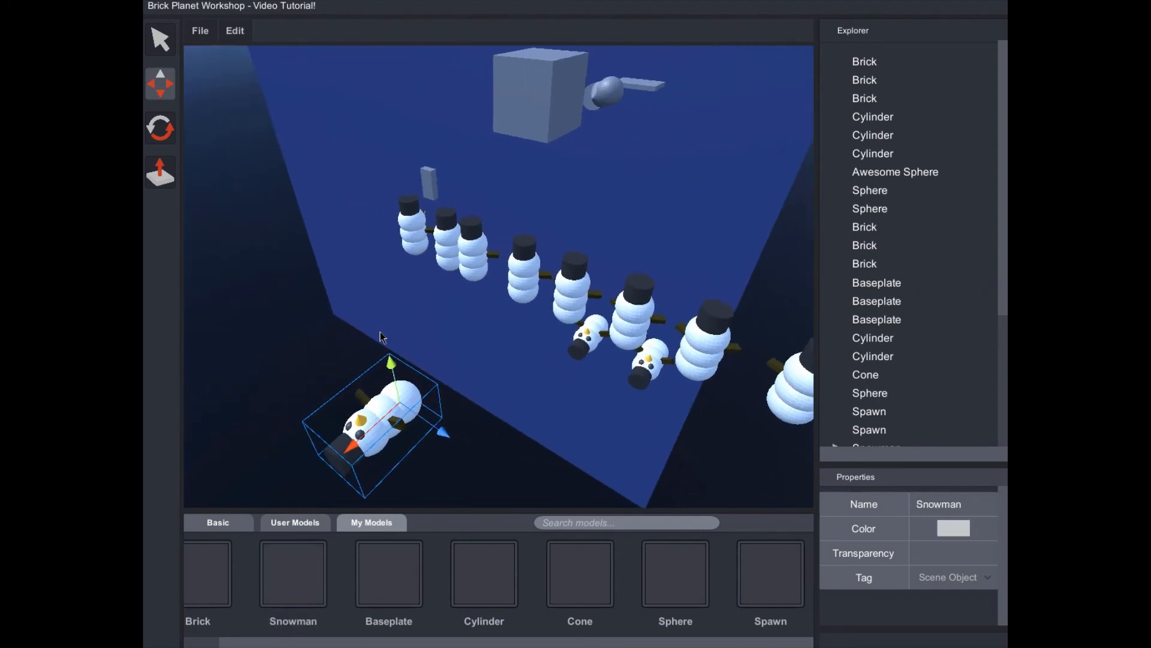
pyautogui.hotkey('ctrl', 'z')
# Place another Snowman model outside the baseplate and delete it.
pyautogui.moveTo(261, 572); pyautogui.dragTo(315, 381)
pyautogui.click(236, 31)
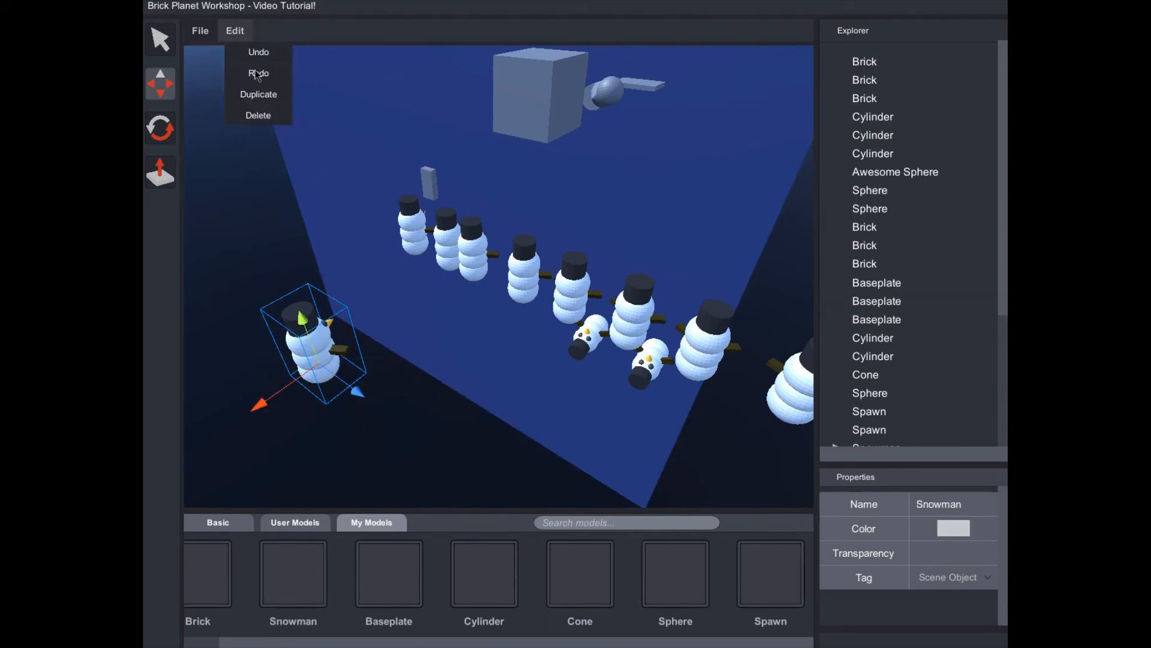
pyautogui.click(254, 116)
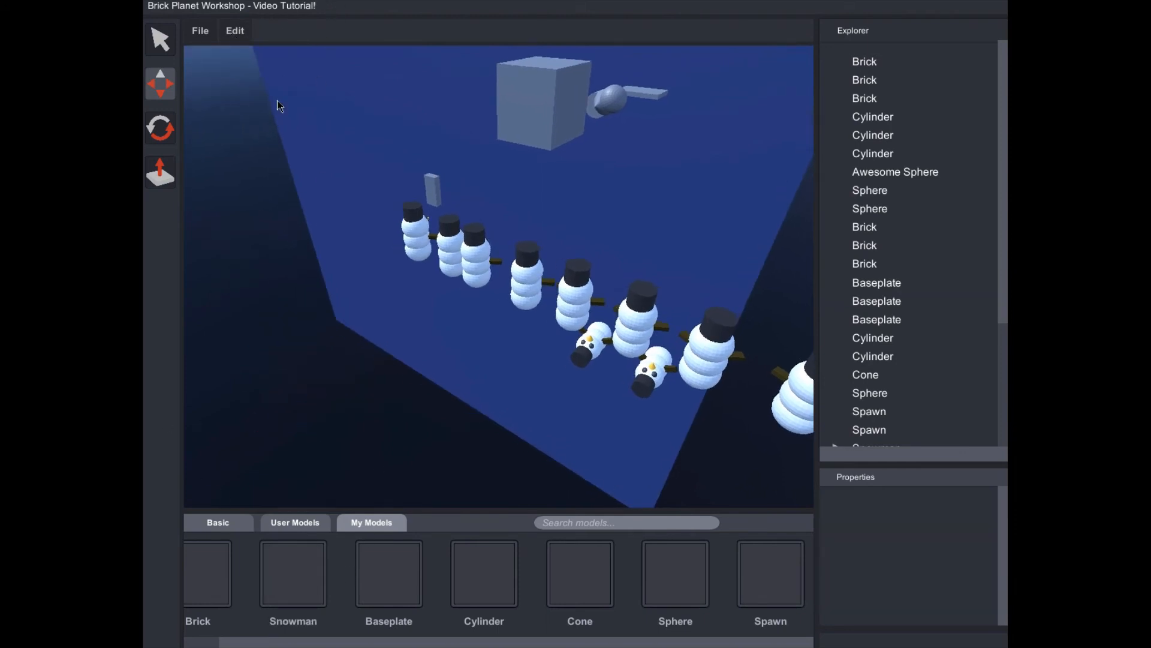
pyautogui.click(235, 31)
pyautogui.click(310, 160)
pyautogui.scroll(-3, 499, 276)
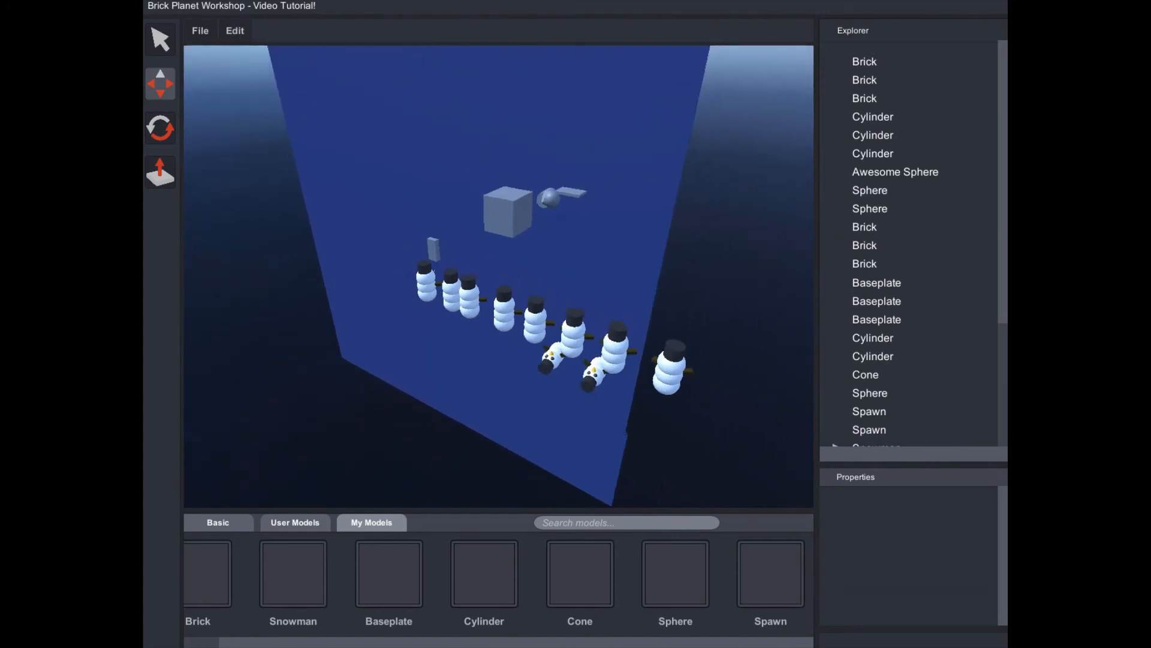
# Delete the two snowmen at the outer end of the upright row, starting with the second from the end.
pyautogui.moveTo(456, 234); pyautogui.dragTo(556, 233, button='right')
pyautogui.scroll(1, 556, 233)
pyautogui.click(500, 346)
pyautogui.scroll(3, 500, 349)
pyautogui.moveTo(500, 349); pyautogui.dragTo(240, 348, button='right')
pyautogui.scroll(3, 498, 275)
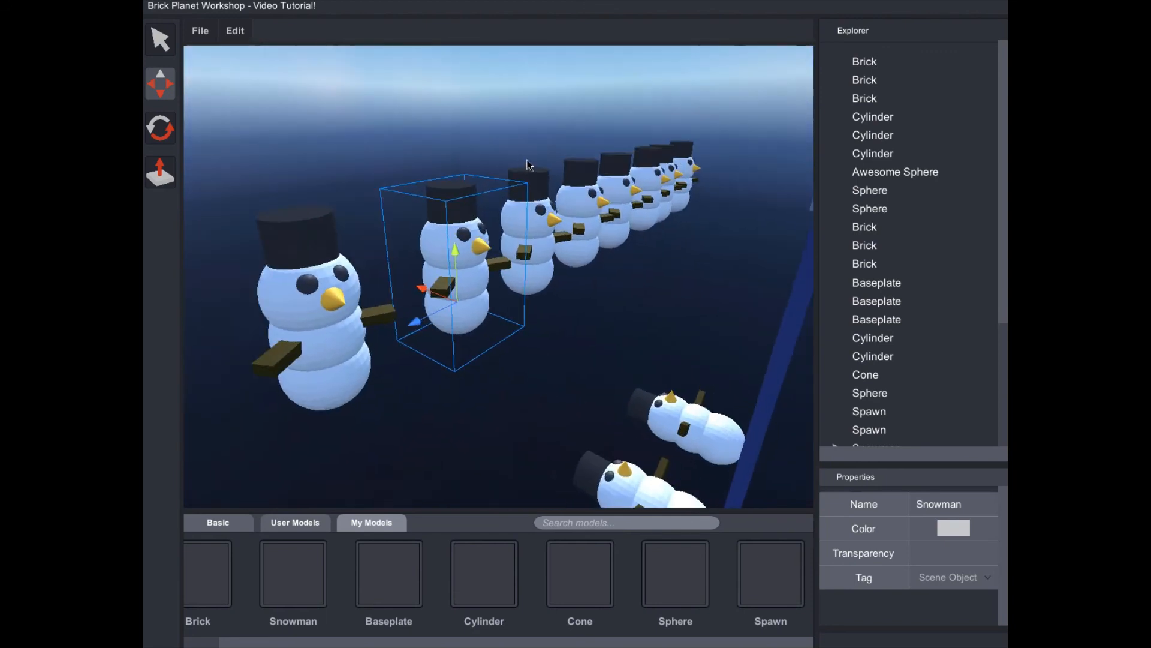
pyautogui.scroll(-3, 498, 276)
pyautogui.moveTo(456, 240); pyautogui.dragTo(528, 247, button='right')
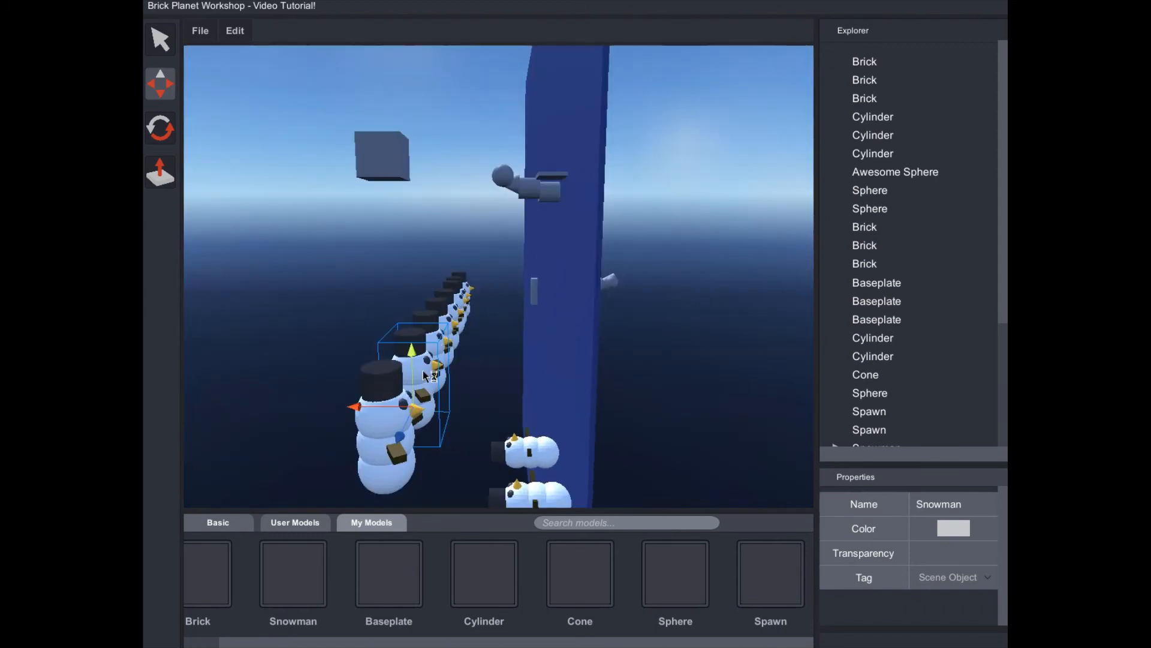
pyautogui.moveTo(424, 372); pyautogui.dragTo(424, 383, button='right')
pyautogui.moveTo(523, 274); pyautogui.dragTo(419, 333, button='right')
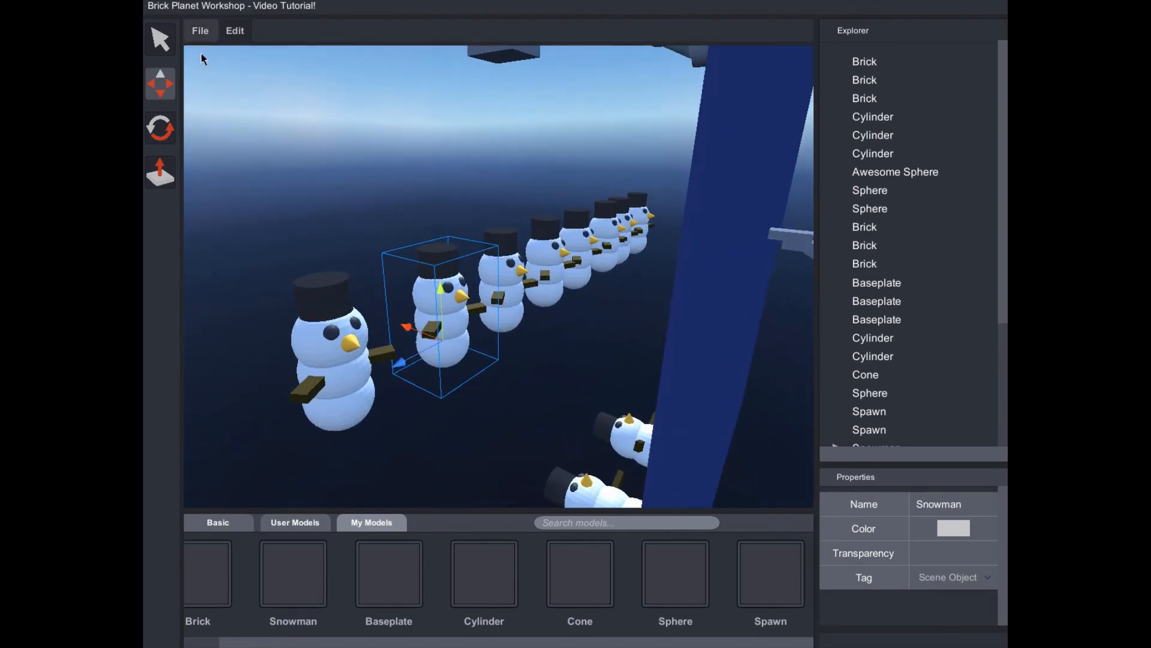
pyautogui.click(242, 34)
pyautogui.click(263, 115)
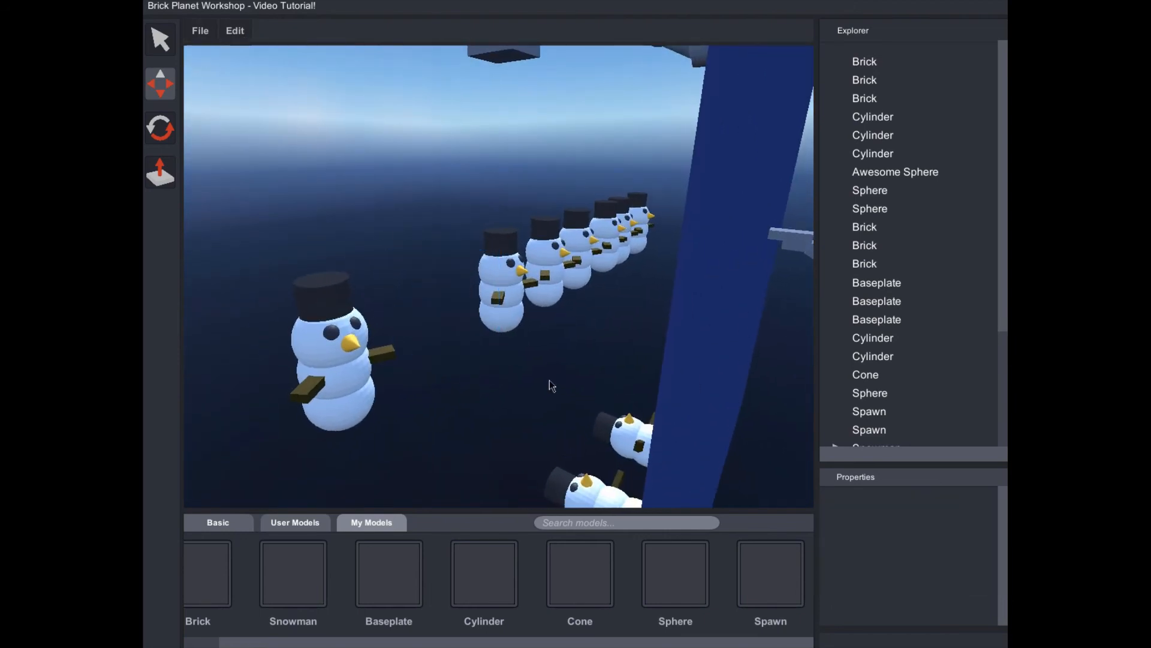
pyautogui.click(366, 369)
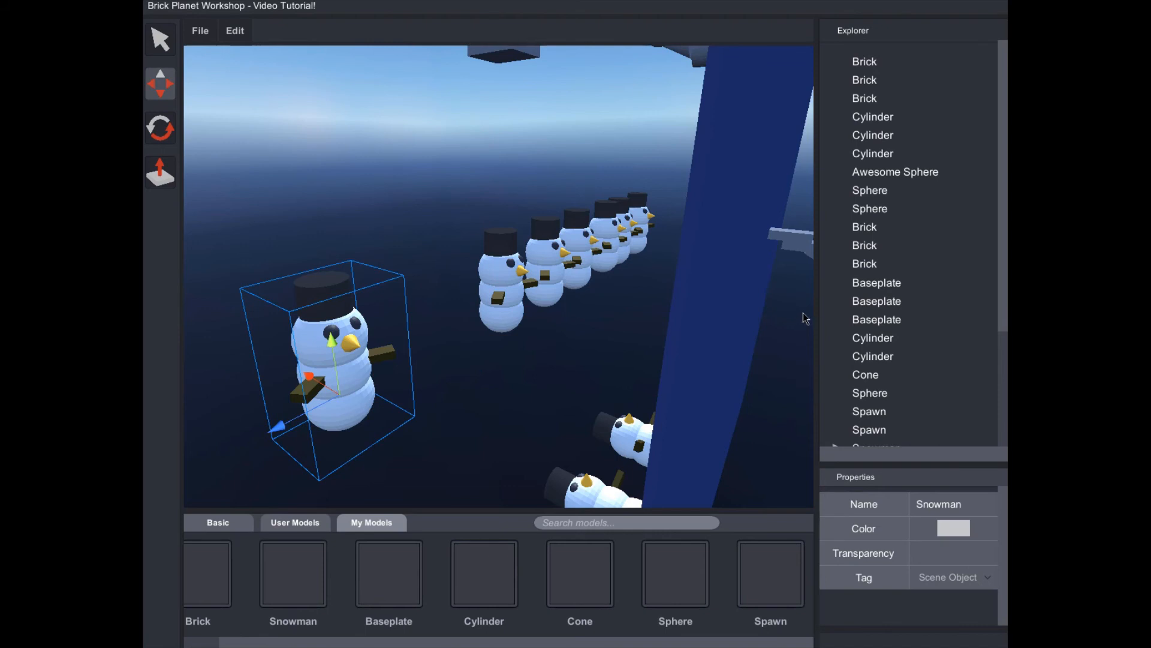
pyautogui.press('Delete')
# Select the snowman at the row's outer end and expand a Snowman model in the object hierarchy to examine its parts.
pyautogui.click(508, 292)
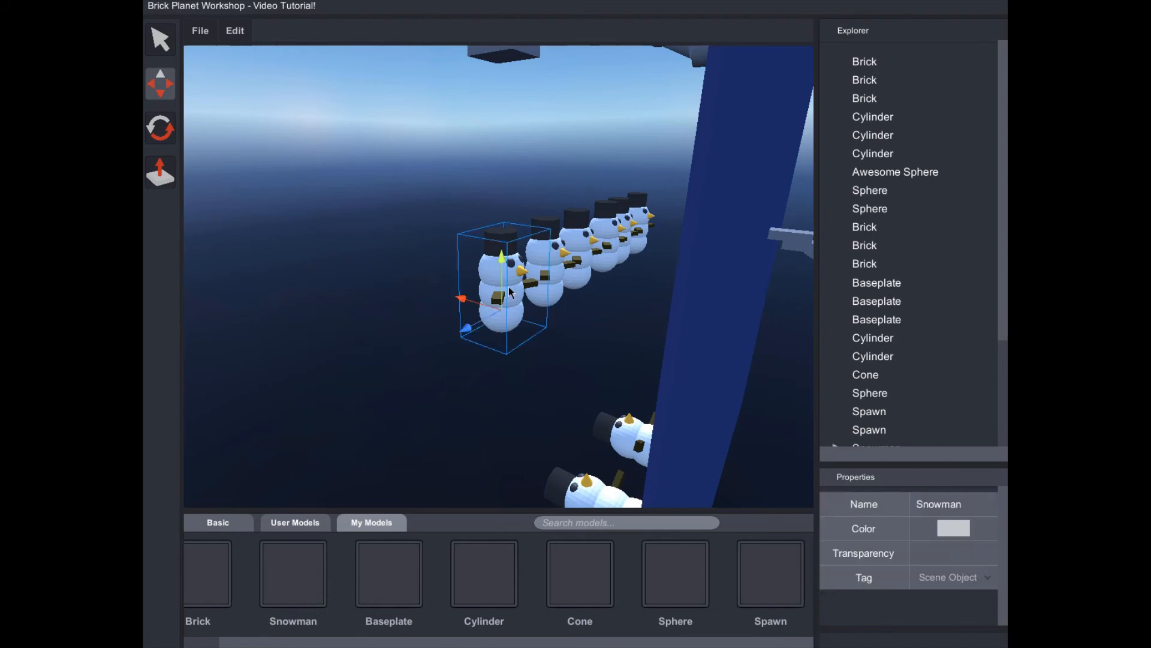
pyautogui.scroll(-4, 869, 390)
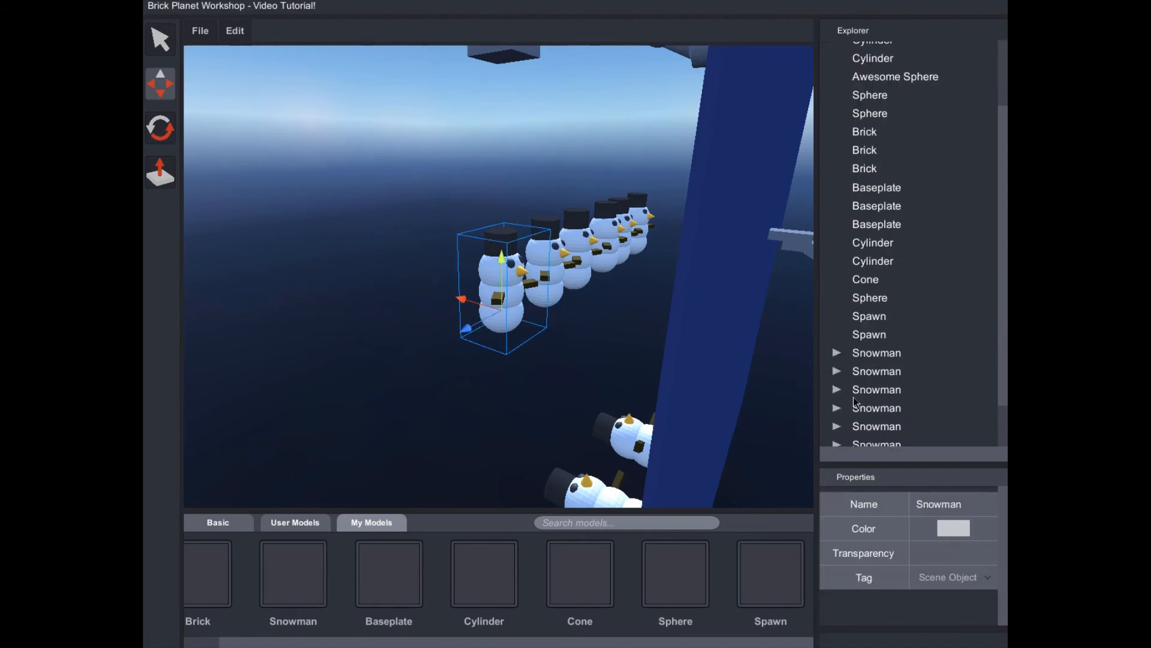
pyautogui.click(834, 422)
pyautogui.click(836, 423)
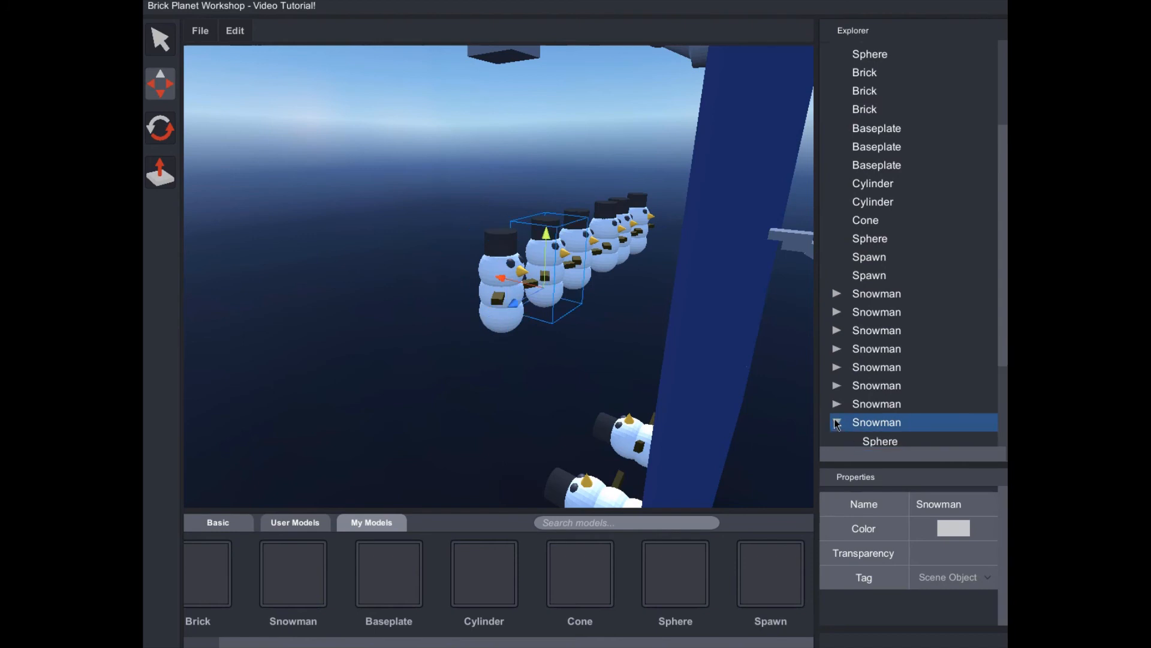
pyautogui.scroll(-2, 853, 399)
pyautogui.scroll(-1, 944, 318)
# Duplicate the grey Spawn block beside the snowman row and move the copy along its red axis until it sits next to the original.
pyautogui.moveTo(499, 275); pyautogui.dragTo(449, 187, button='right')
pyautogui.press('s')
pyautogui.press('w')
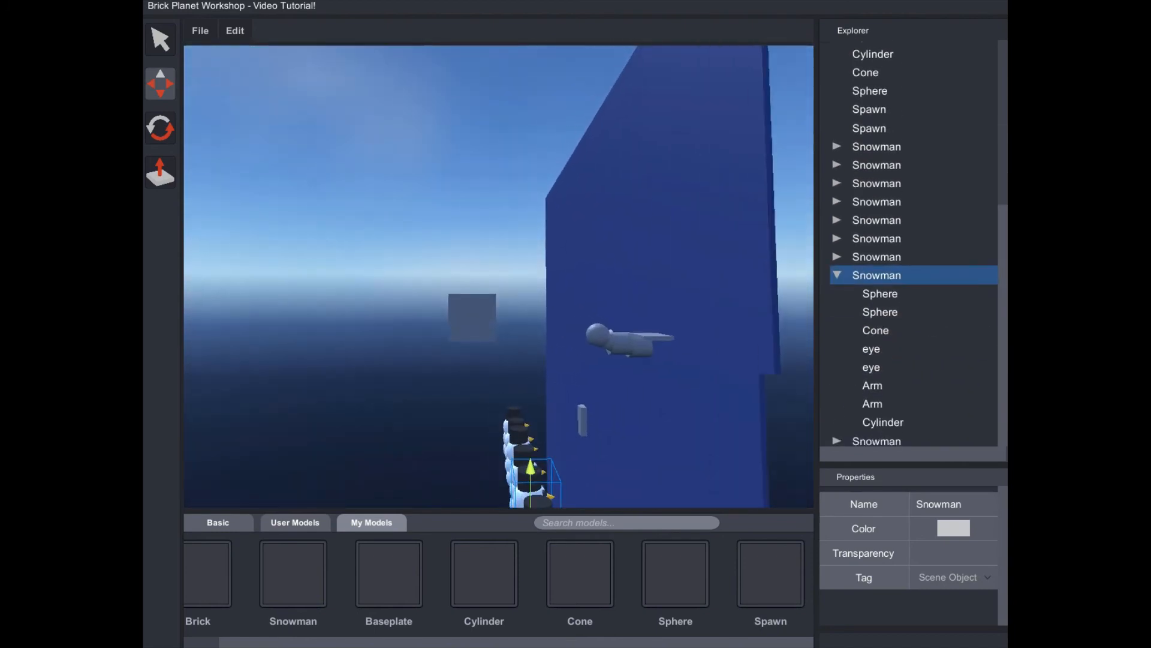
pyautogui.click(357, 419)
pyautogui.moveTo(505, 402); pyautogui.dragTo(617, 221, button='right')
pyautogui.click(491, 359)
pyautogui.press('w')
pyautogui.press('s')
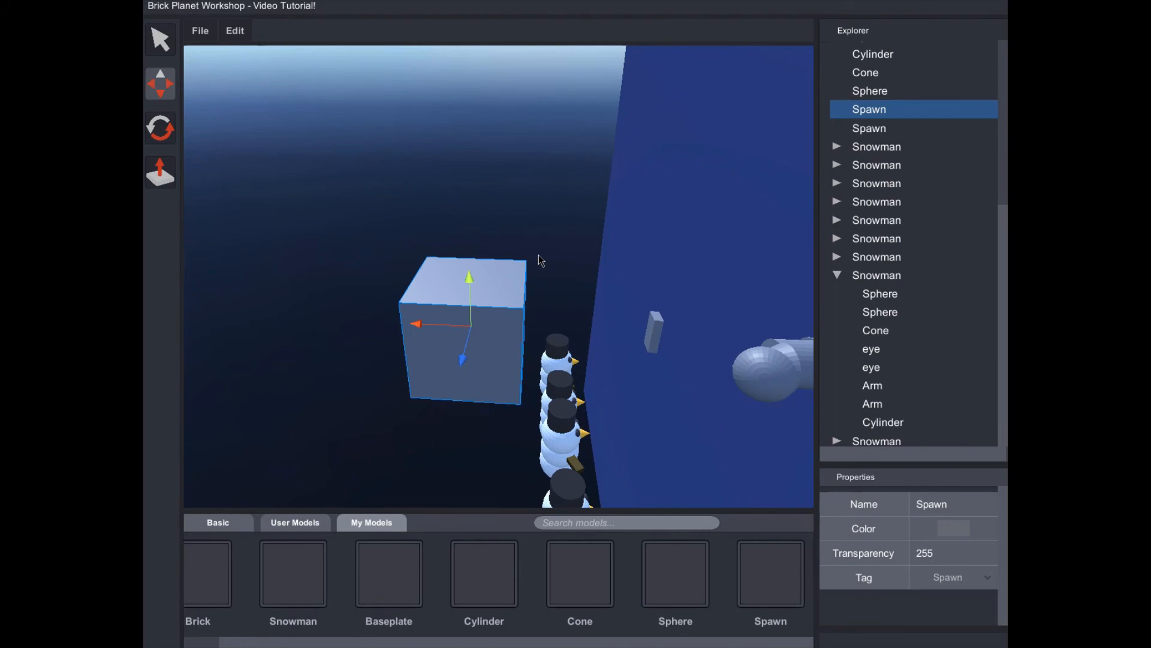
pyautogui.click(436, 325)
pyautogui.click(354, 324)
pyautogui.click(436, 324)
pyautogui.click(359, 323)
pyautogui.click(448, 329)
pyautogui.click(391, 329)
pyautogui.click(445, 324)
pyautogui.click(393, 326)
pyautogui.click(435, 330)
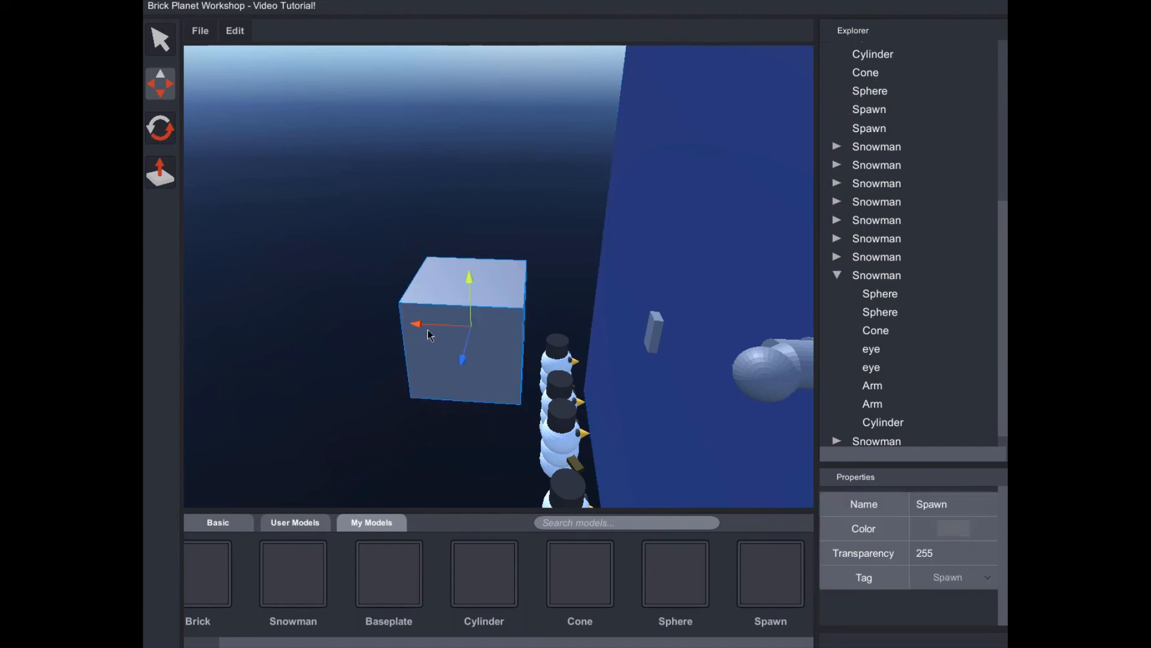
pyautogui.moveTo(419, 326); pyautogui.dragTo(305, 328)
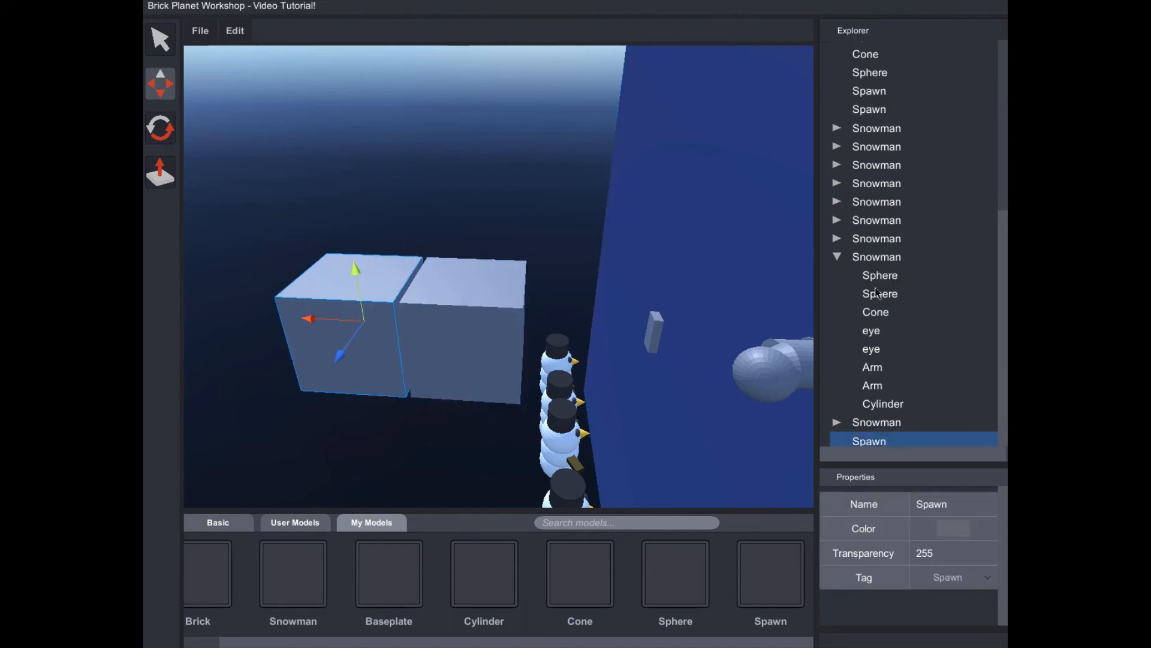
# Nest the duplicated Spawn under the original Spawn and move the pair together along the red axis.
pyautogui.moveTo(876, 438); pyautogui.dragTo(874, 91)
pyautogui.click(868, 110)
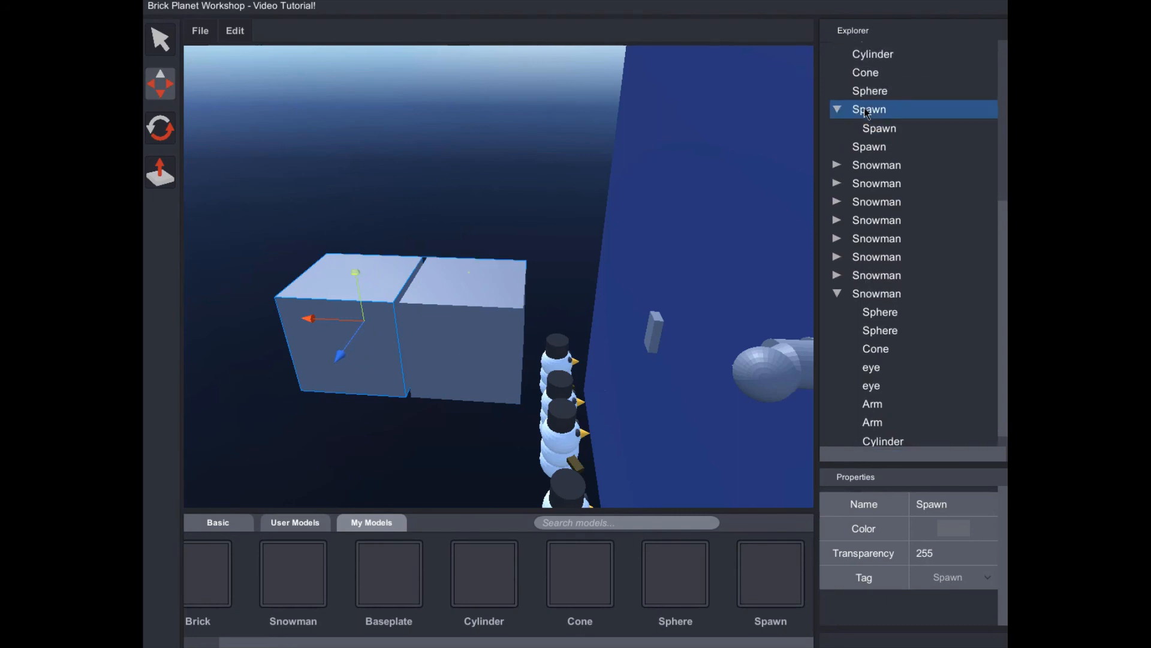
pyautogui.moveTo(422, 336); pyautogui.dragTo(365, 322)
# Select the nested Spawn and its parent Spawn alternately to compare which blocks each selection covers.
pyautogui.click(902, 129)
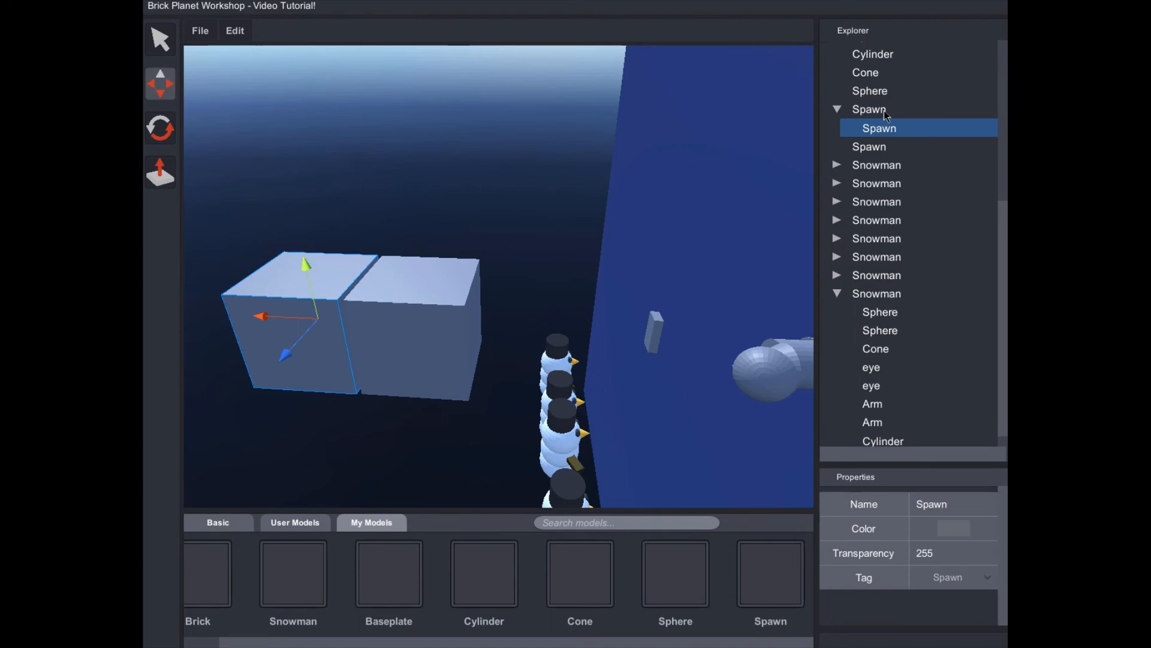
pyautogui.click(885, 113)
pyautogui.click(882, 97)
pyautogui.click(877, 111)
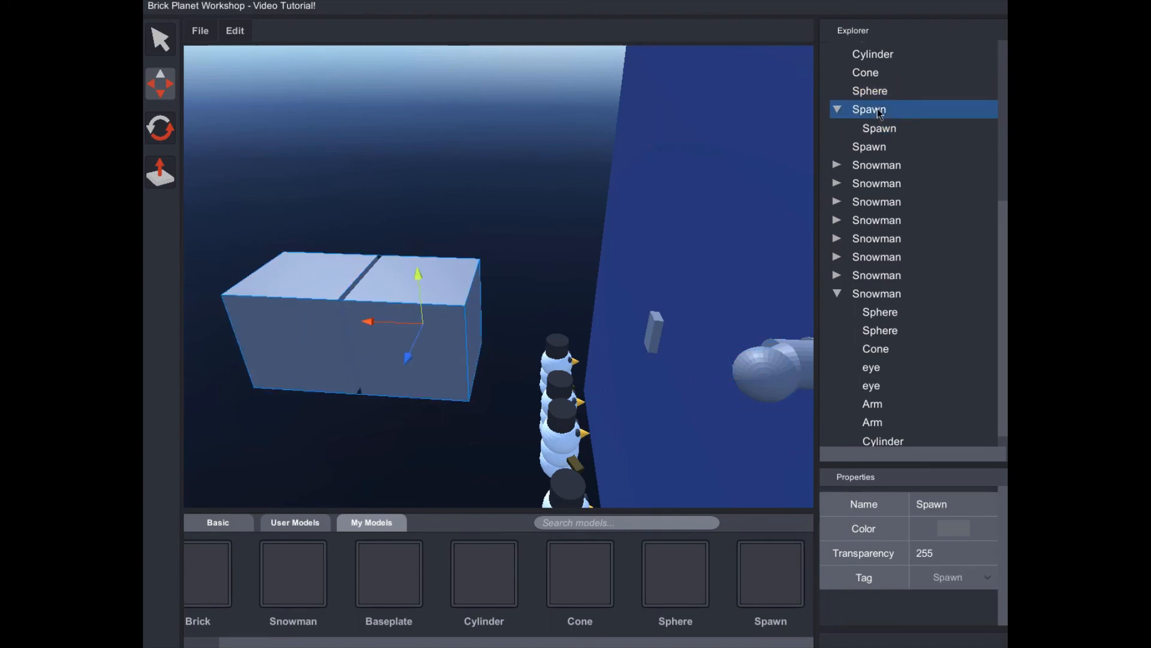
pyautogui.click(887, 129)
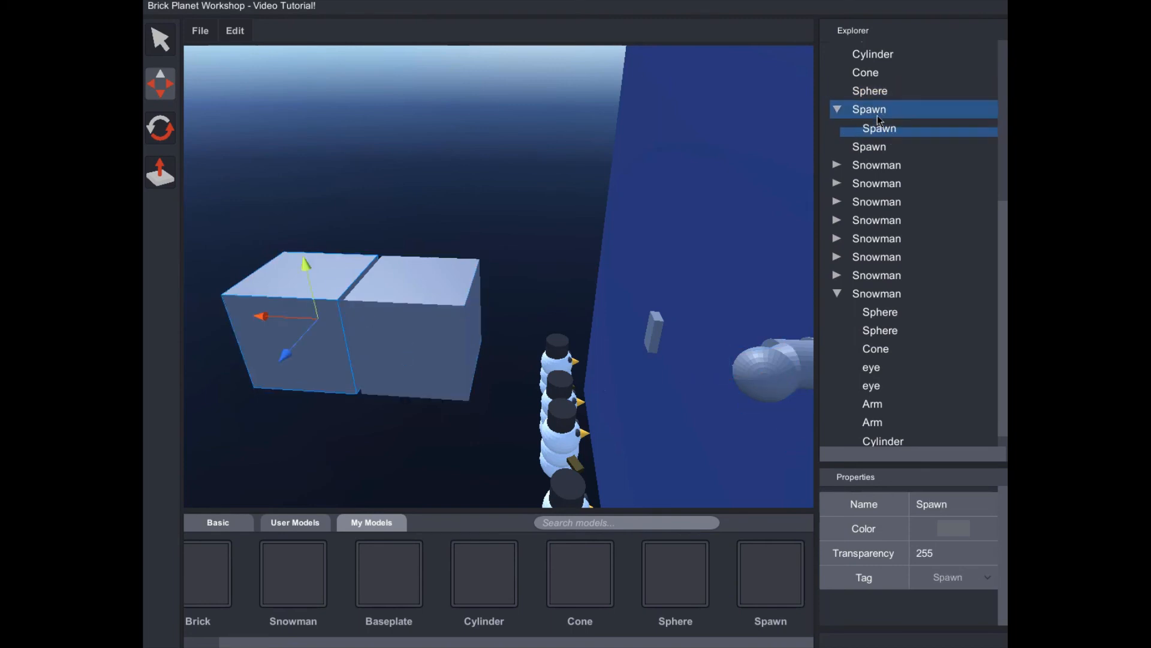
pyautogui.click(877, 114)
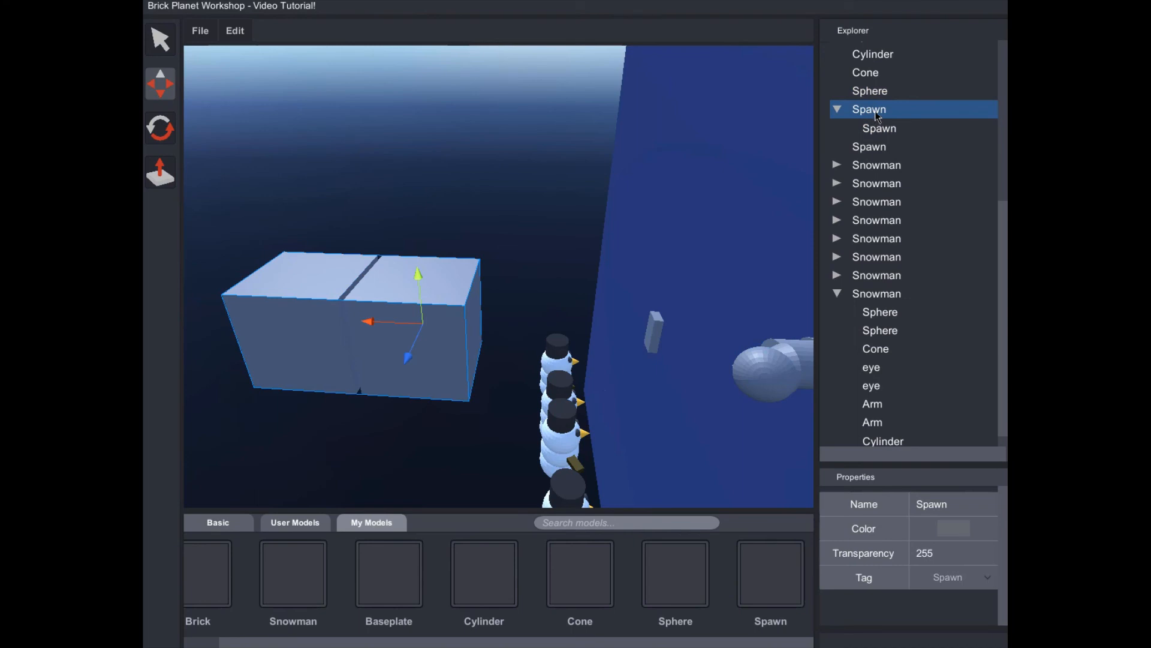
# Switch selection between the nested Spawn and its parent, ending on the parent so both blocks are covered.
pyautogui.click(877, 93)
pyautogui.click(881, 114)
pyautogui.click(885, 131)
pyautogui.click(873, 115)
pyautogui.click(879, 128)
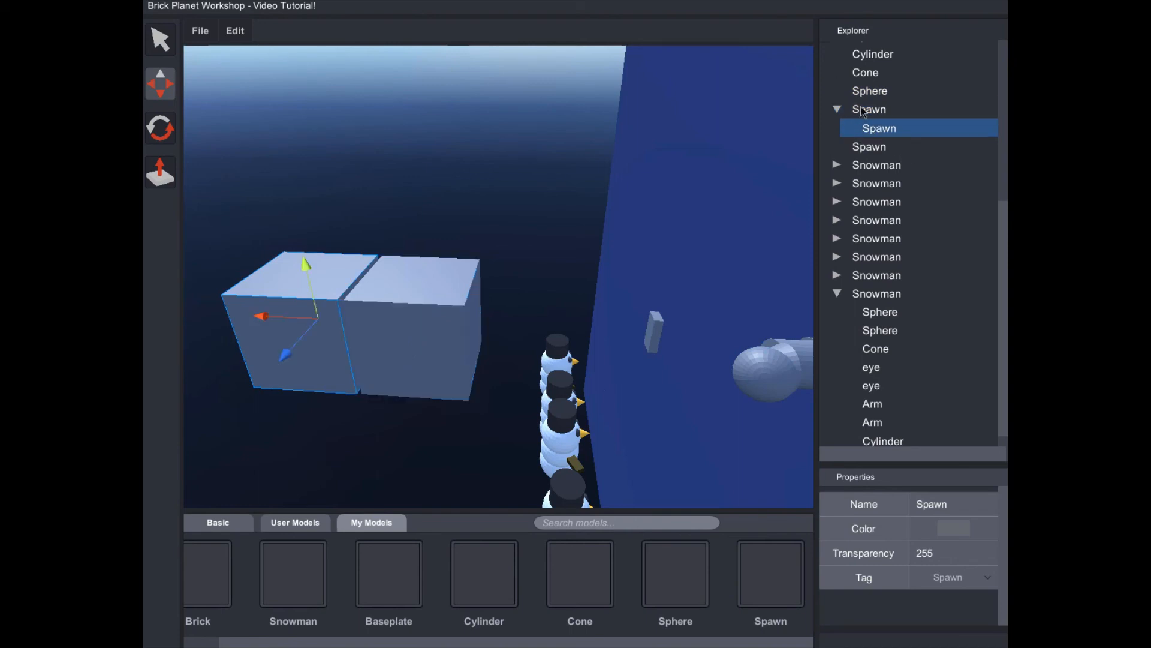
pyautogui.click(397, 345)
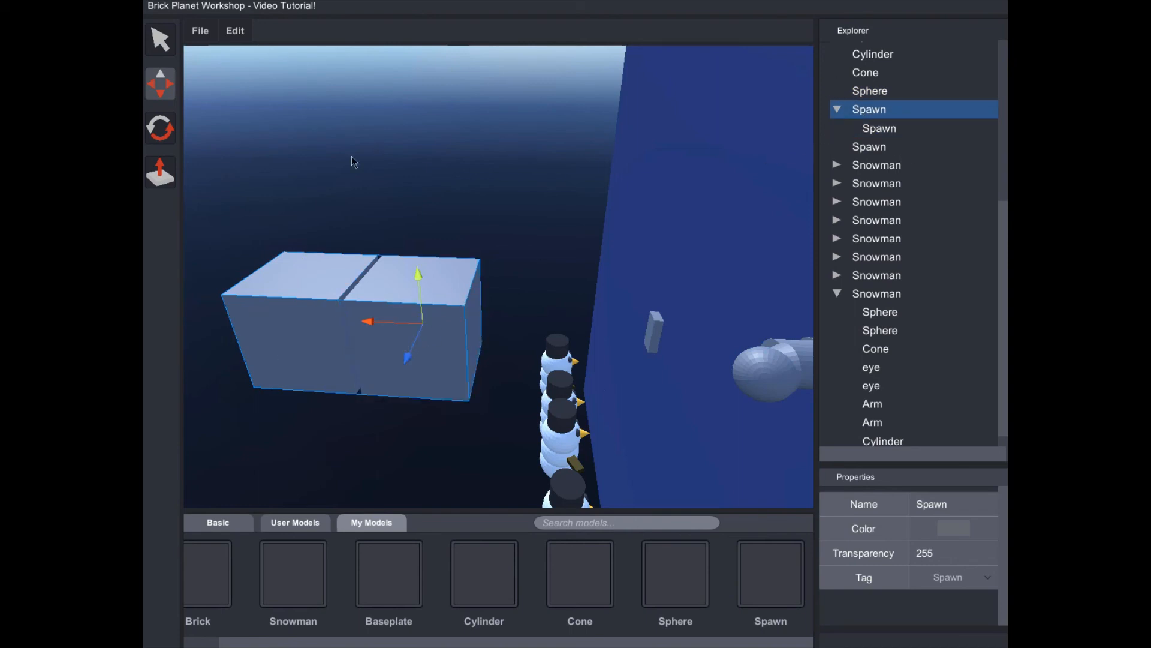
pyautogui.moveTo(354, 210); pyautogui.dragTo(216, 75, button='right')
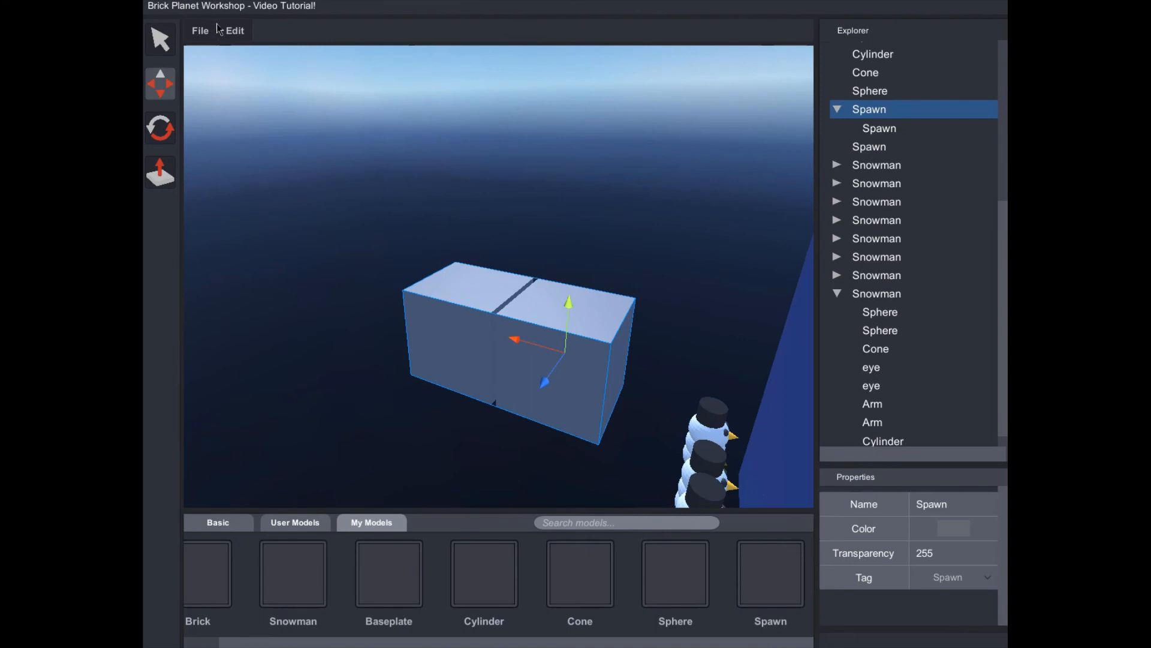
pyautogui.moveTo(648, 91); pyautogui.dragTo(666, 92, button='right')
pyautogui.click(237, 32)
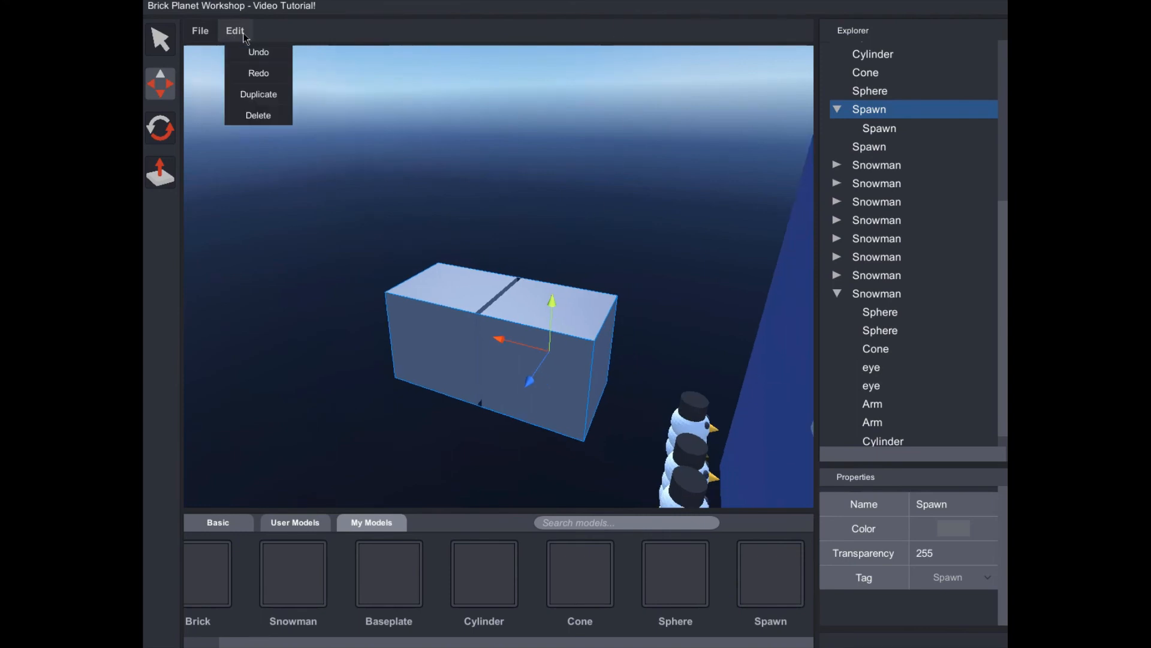
pyautogui.click(200, 30)
pyautogui.click(208, 115)
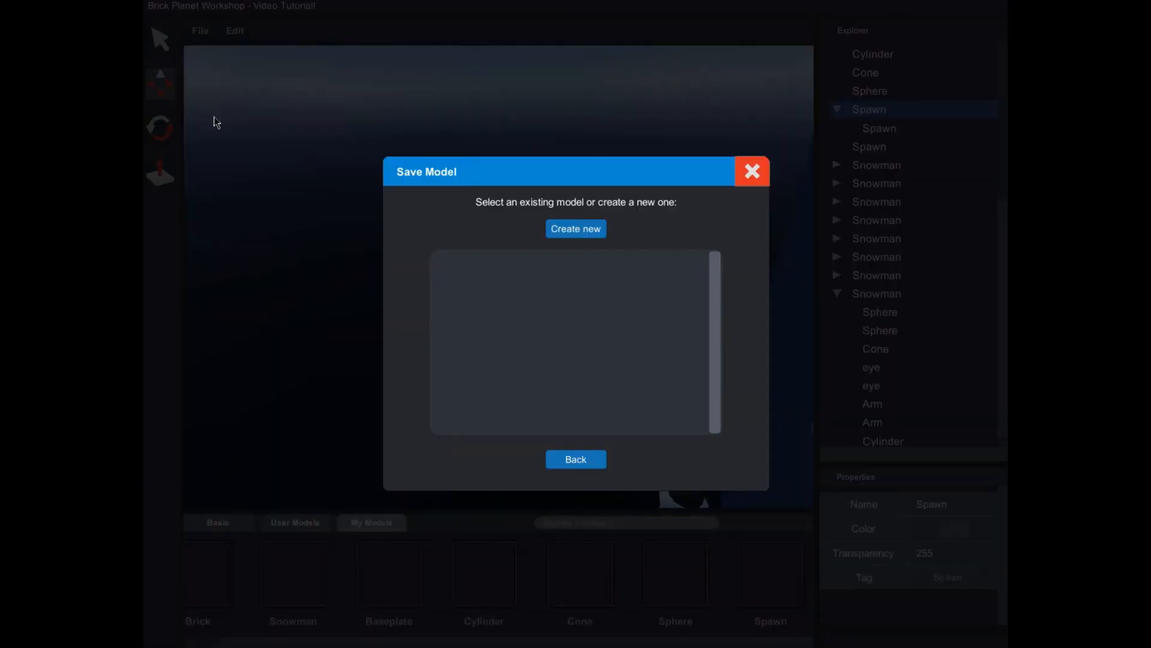
pyautogui.click(569, 229)
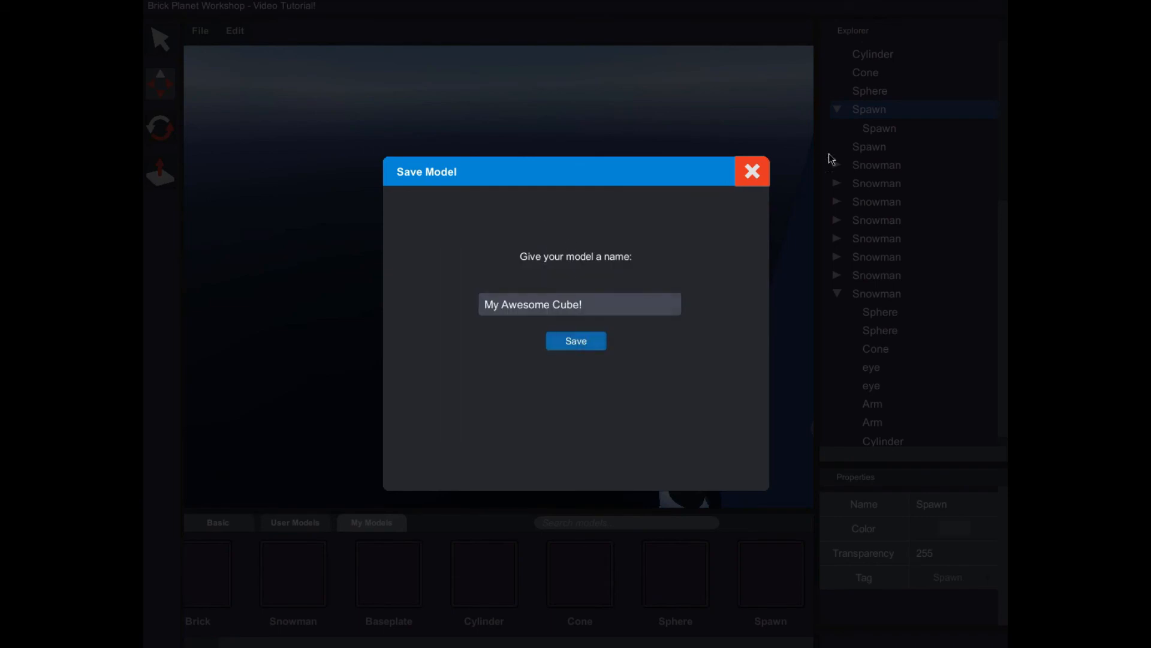
pyautogui.click(766, 180)
pyautogui.hscroll(-1, 566, 611)
pyautogui.hscroll(1, 566, 607)
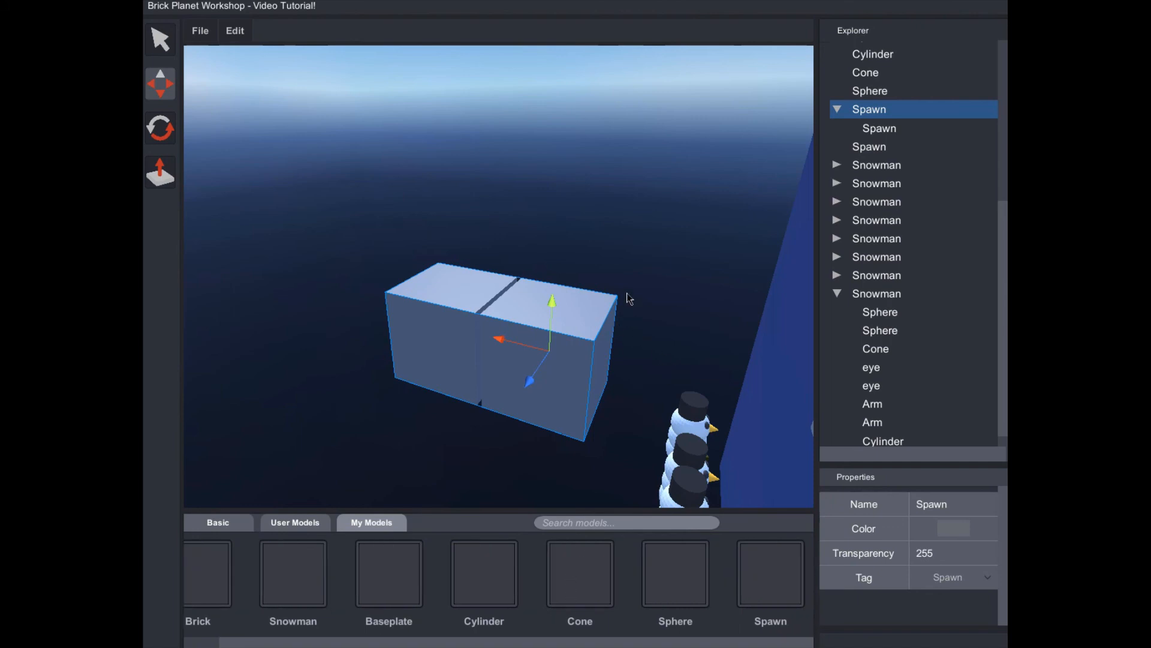
# View the tag options available for the parent Spawn.
pyautogui.click(948, 577)
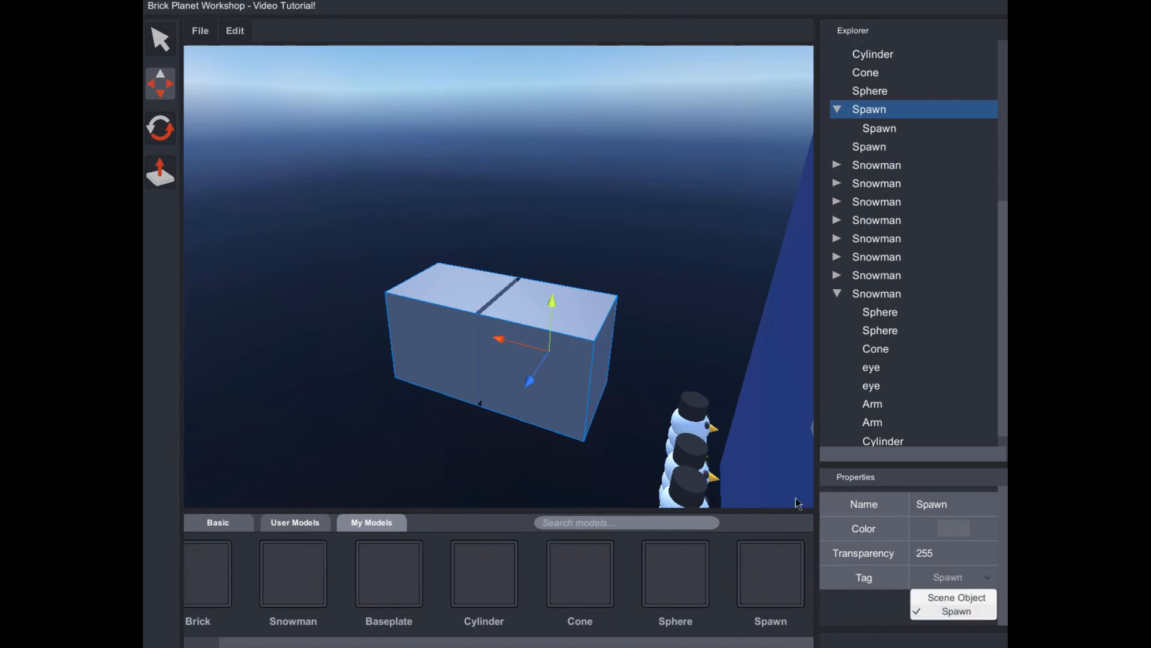
pyautogui.click(649, 298)
pyautogui.moveTo(649, 299); pyautogui.dragTo(833, 567, button='right')
pyautogui.click(949, 581)
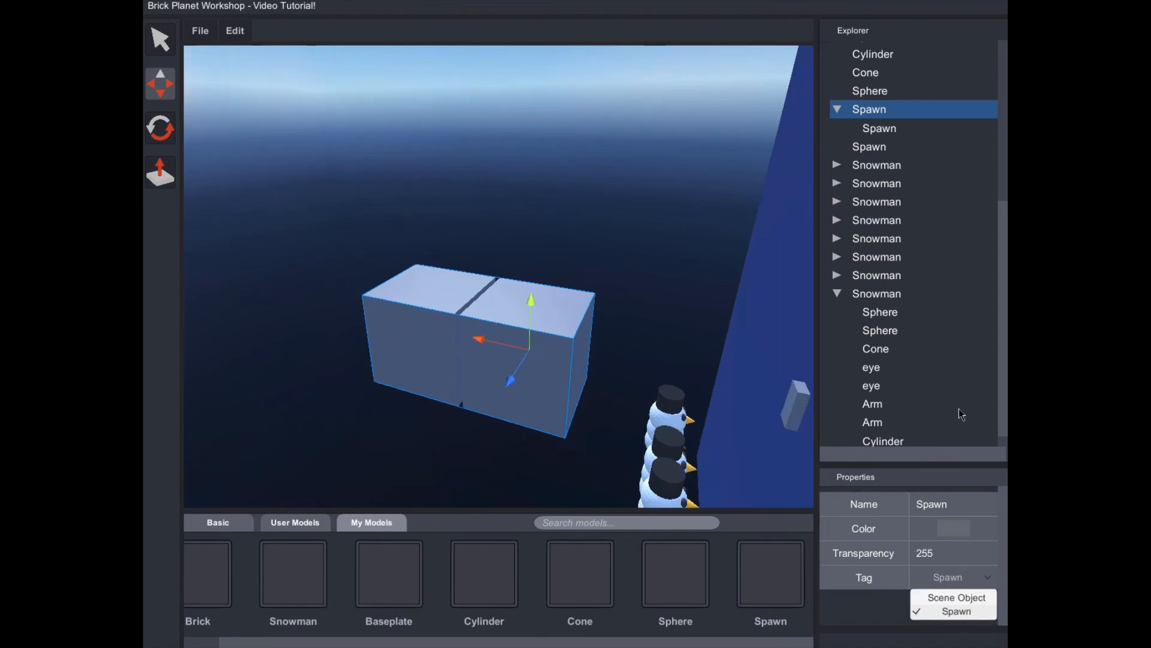
# Select the expanded Snowman model in the object hierarchy and set its tag to Spawn.
pyautogui.click(874, 347)
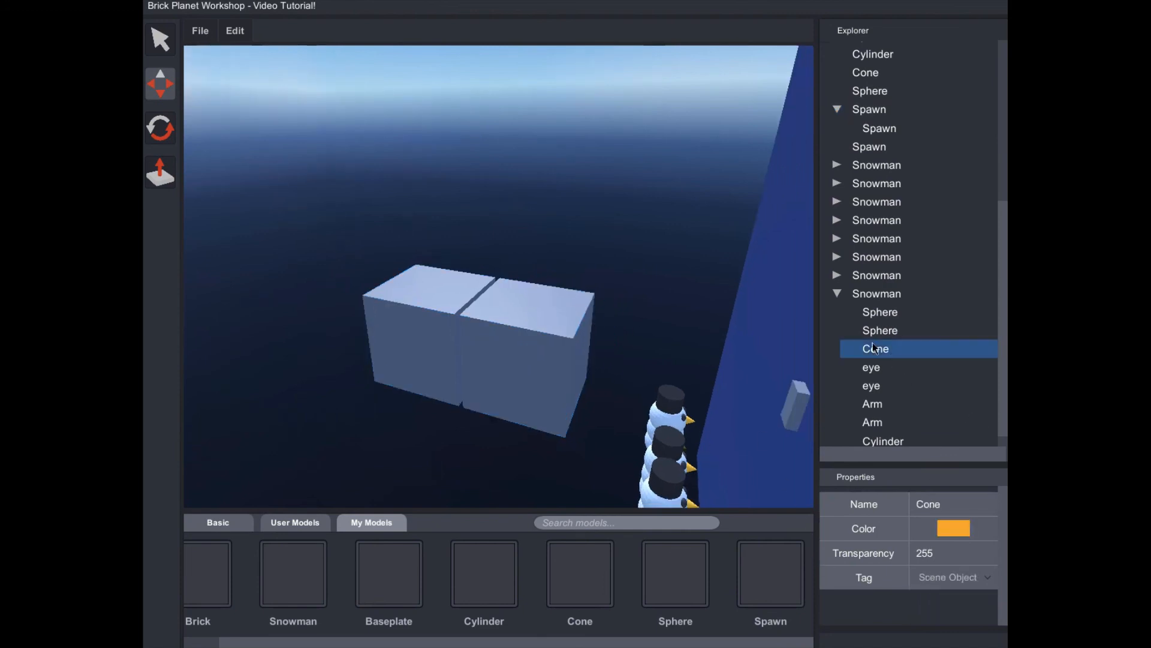
pyautogui.click(879, 296)
pyautogui.click(971, 583)
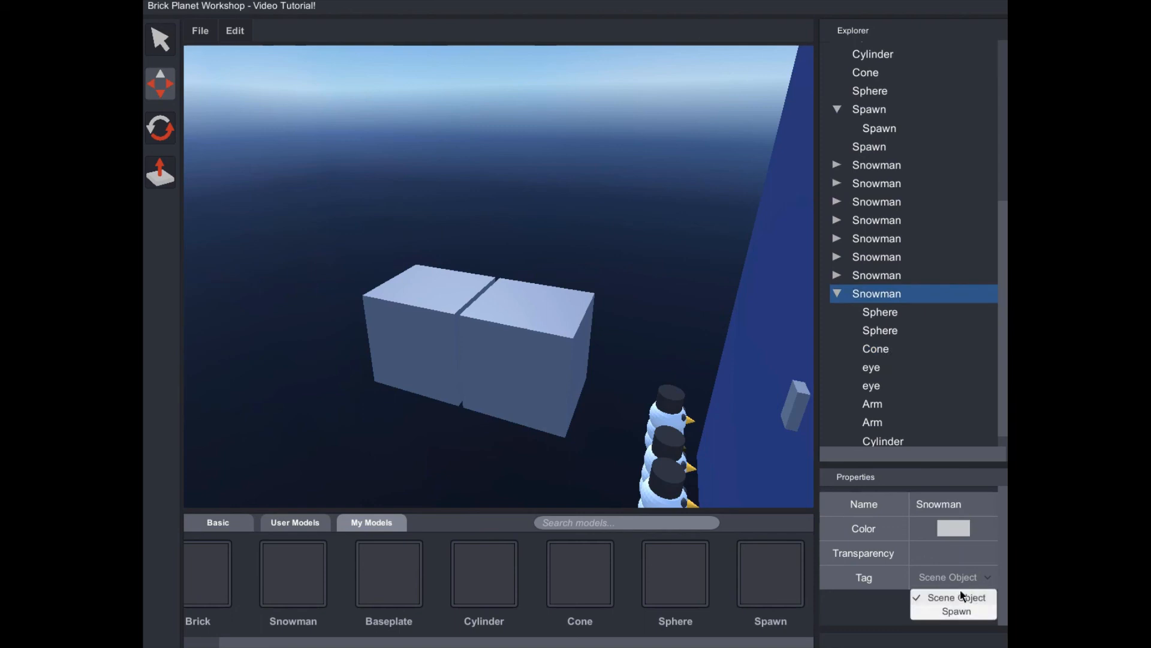
pyautogui.click(865, 594)
pyautogui.click(933, 576)
pyautogui.click(956, 601)
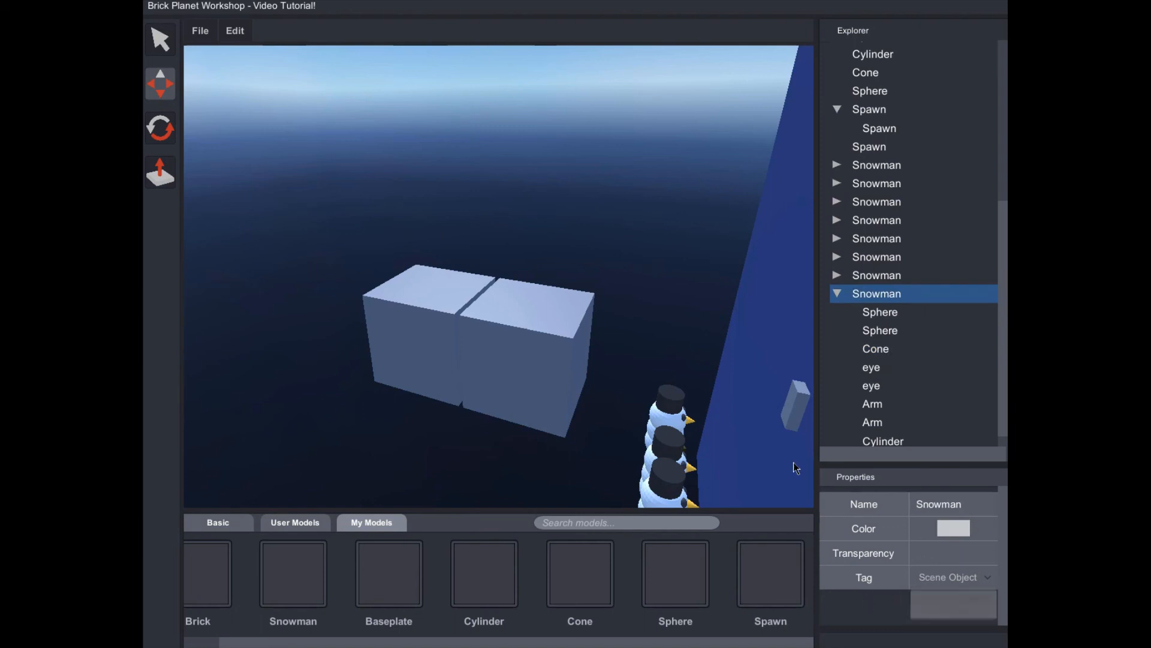
pyautogui.moveTo(419, 180); pyautogui.dragTo(555, 275, button='right')
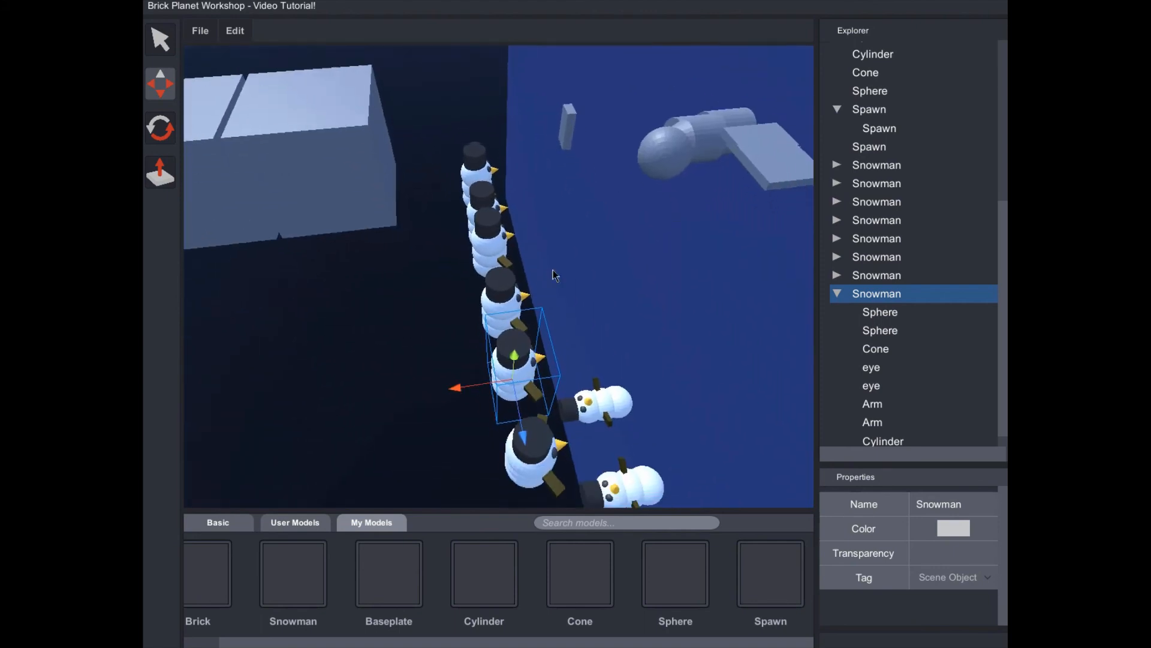
pyautogui.click(973, 579)
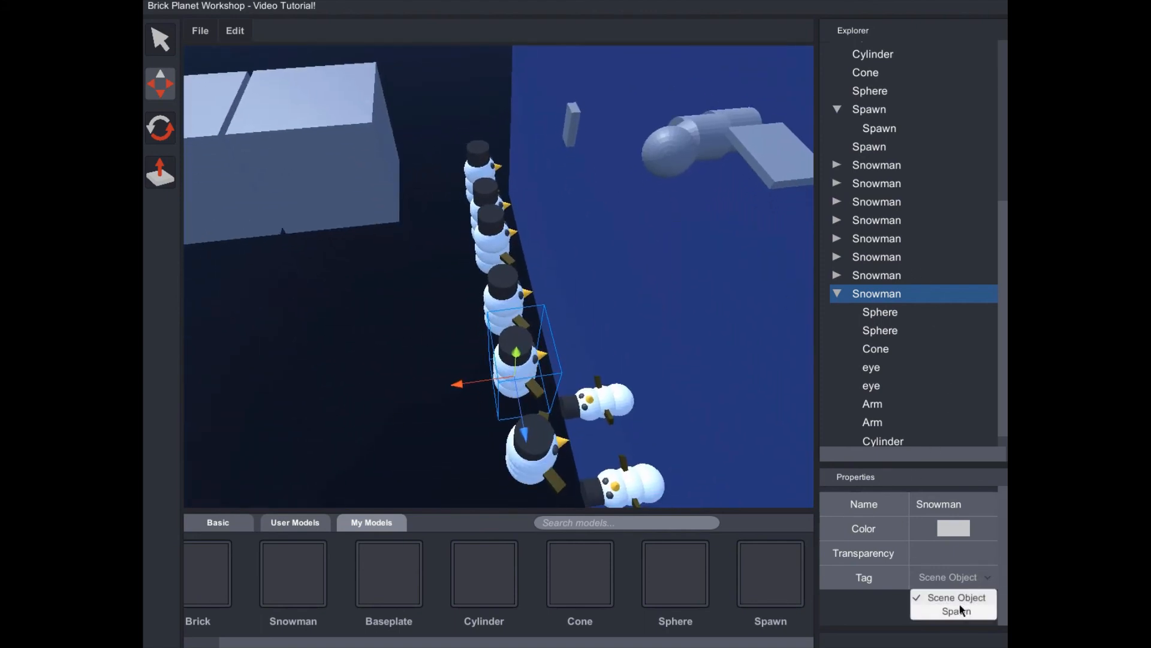
pyautogui.click(958, 609)
pyautogui.click(960, 586)
pyautogui.click(957, 611)
pyautogui.moveTo(626, 382); pyautogui.dragTo(626, 383, button='right')
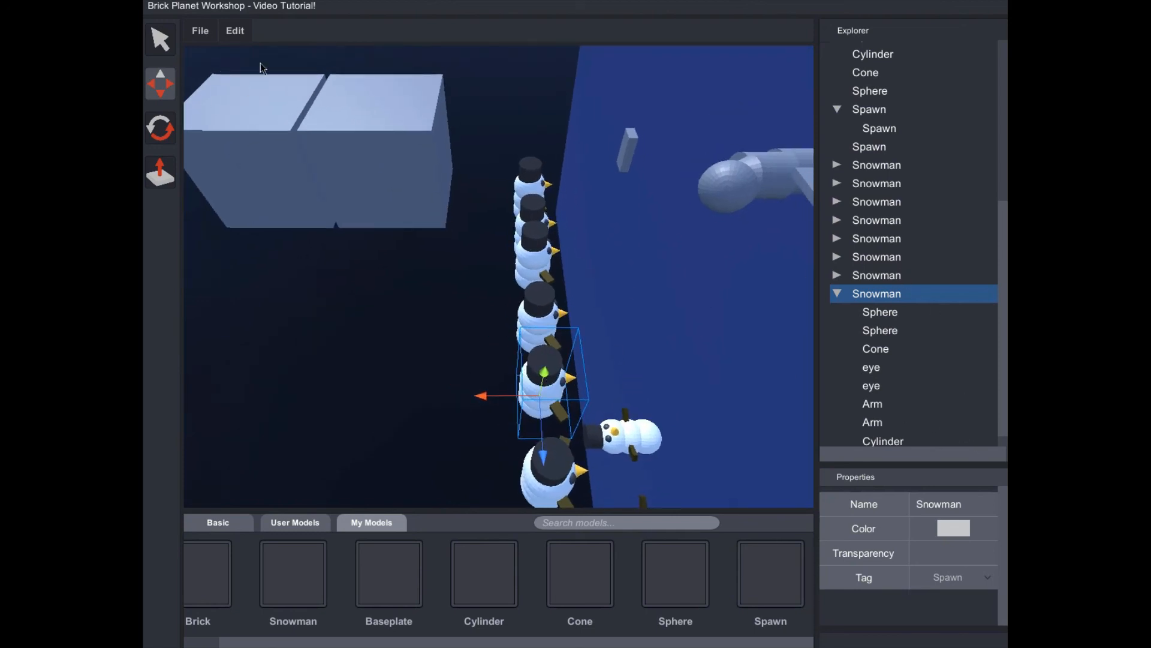
# Publish the place and call up the option to save it locally.
pyautogui.click(205, 36)
pyautogui.click(229, 95)
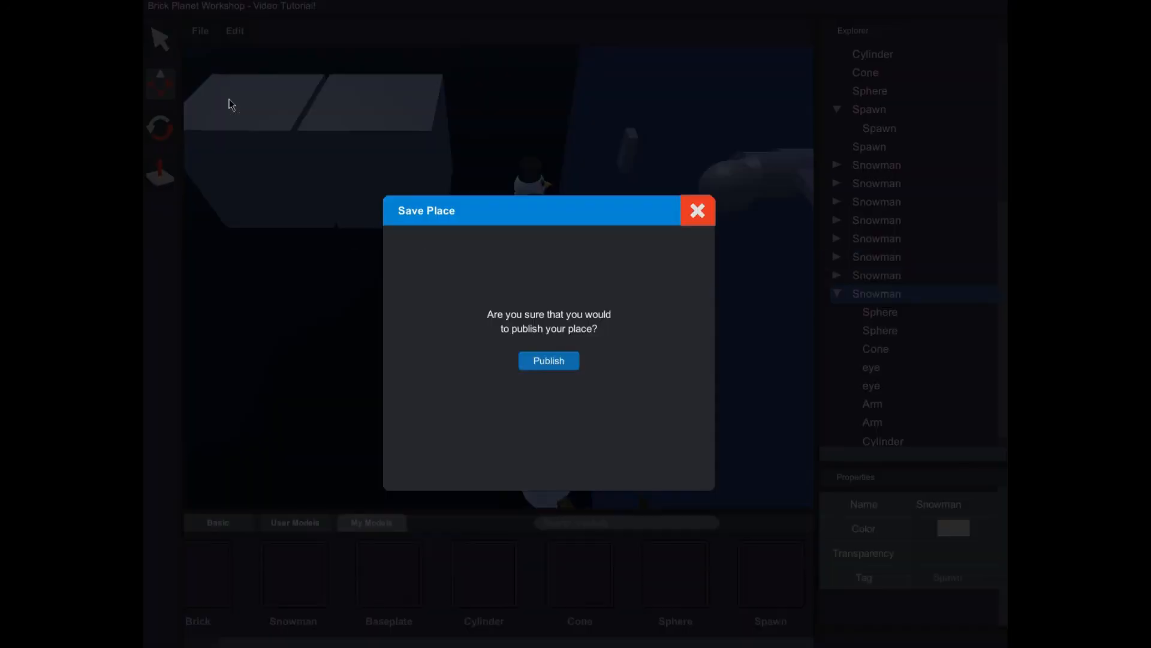
pyautogui.click(553, 364)
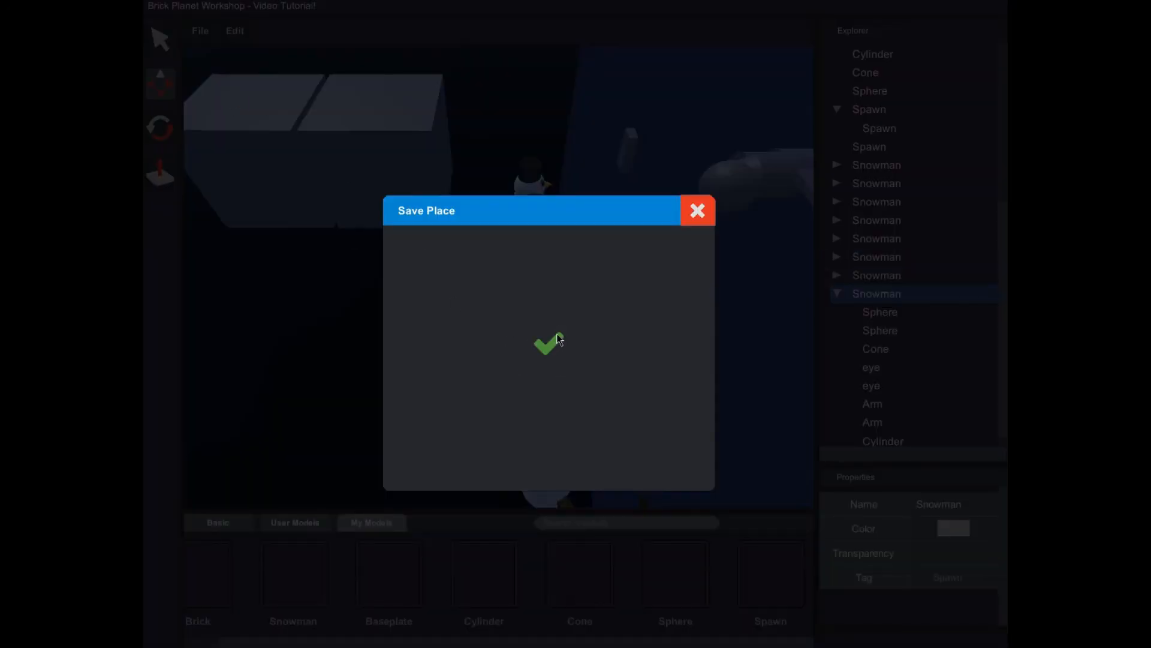
pyautogui.click(684, 214)
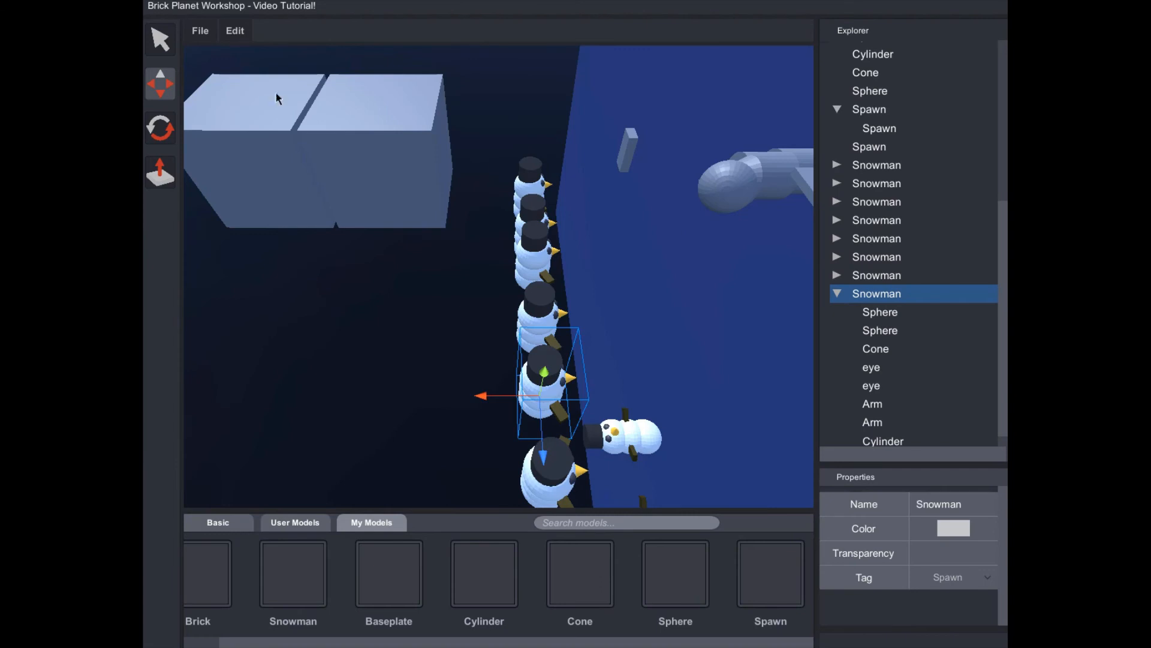
pyautogui.click(200, 31)
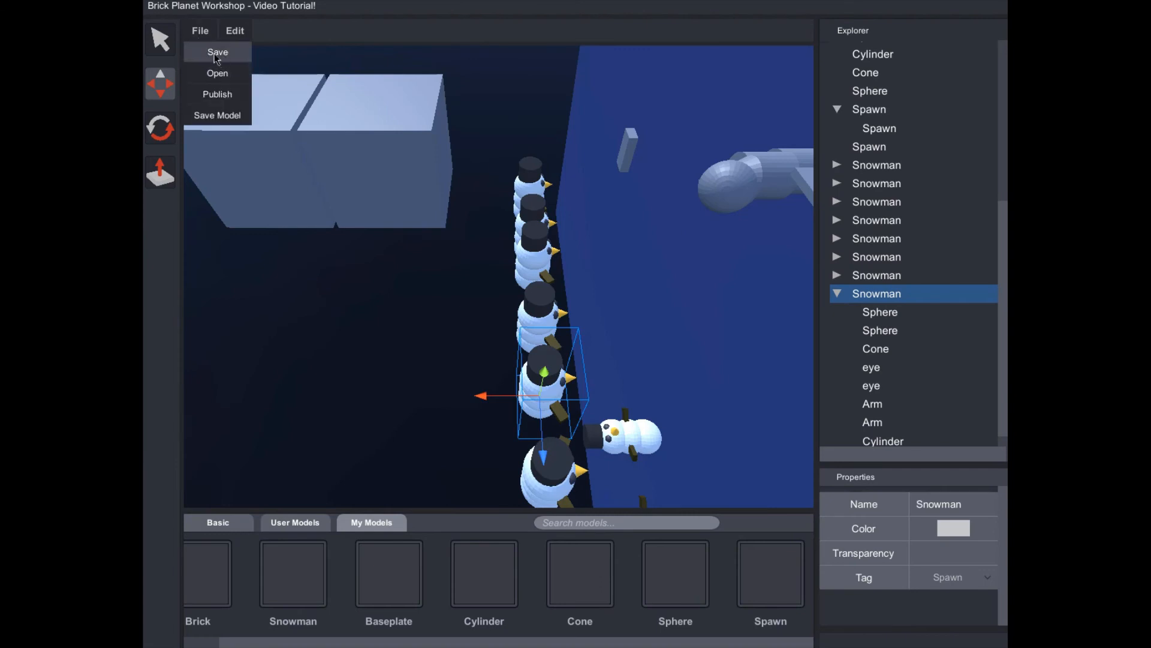
pyautogui.click(216, 57)
# Move one upright snowman out of the row along its red axis, away from the blue Baseplate.
pyautogui.scroll(-5, 499, 276)
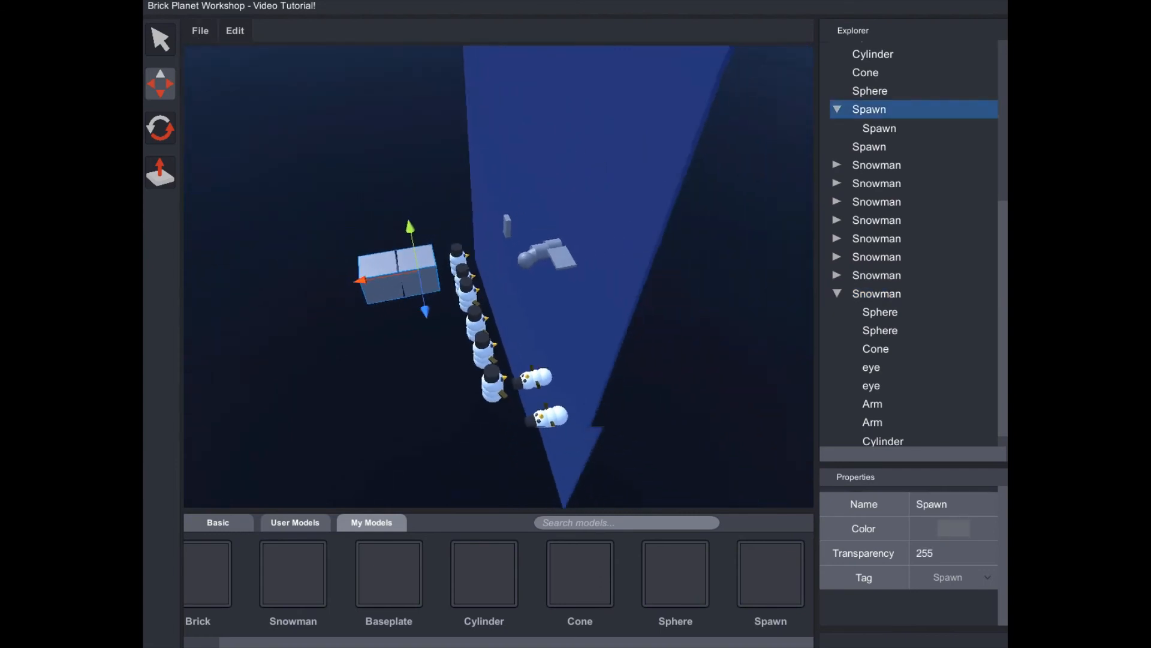
pyautogui.moveTo(360, 65); pyautogui.dragTo(633, 483)
pyautogui.scroll(5, 498, 276)
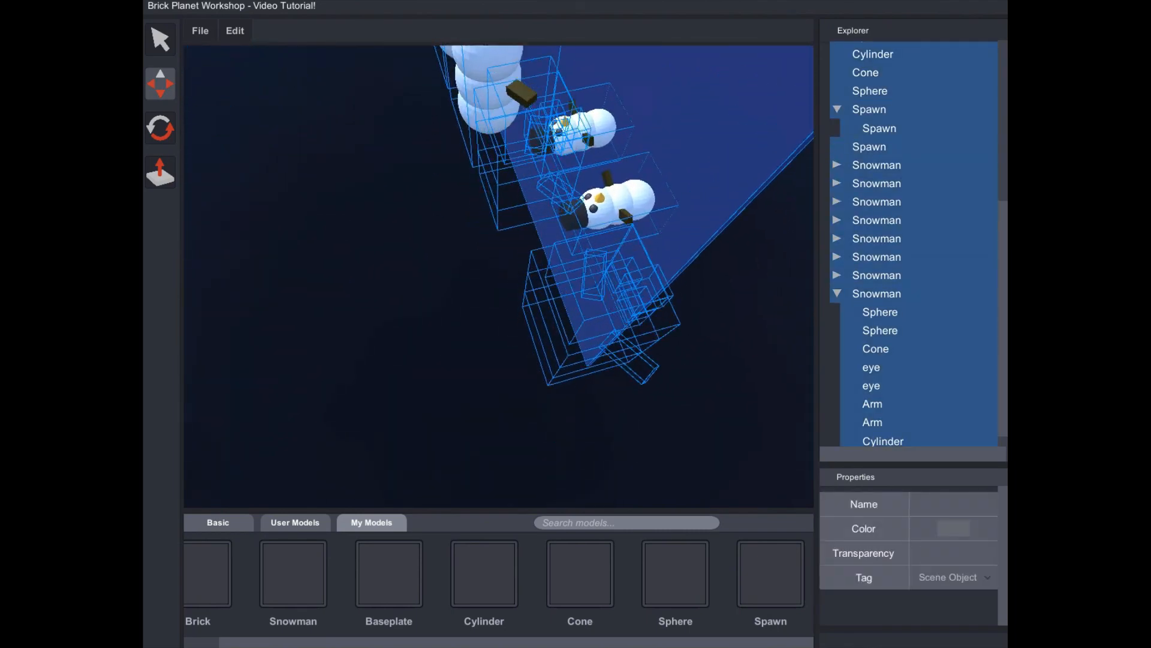
pyautogui.moveTo(499, 276); pyautogui.dragTo(503, 239, button='right')
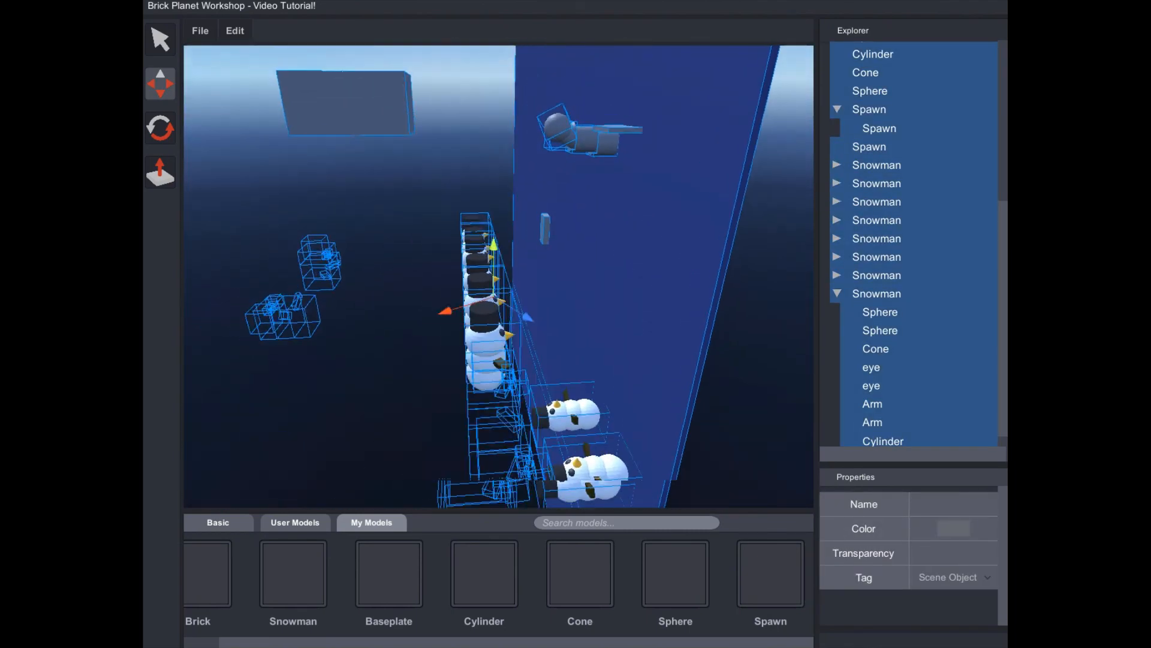
pyautogui.scroll(-3, 498, 276)
pyautogui.click(463, 329)
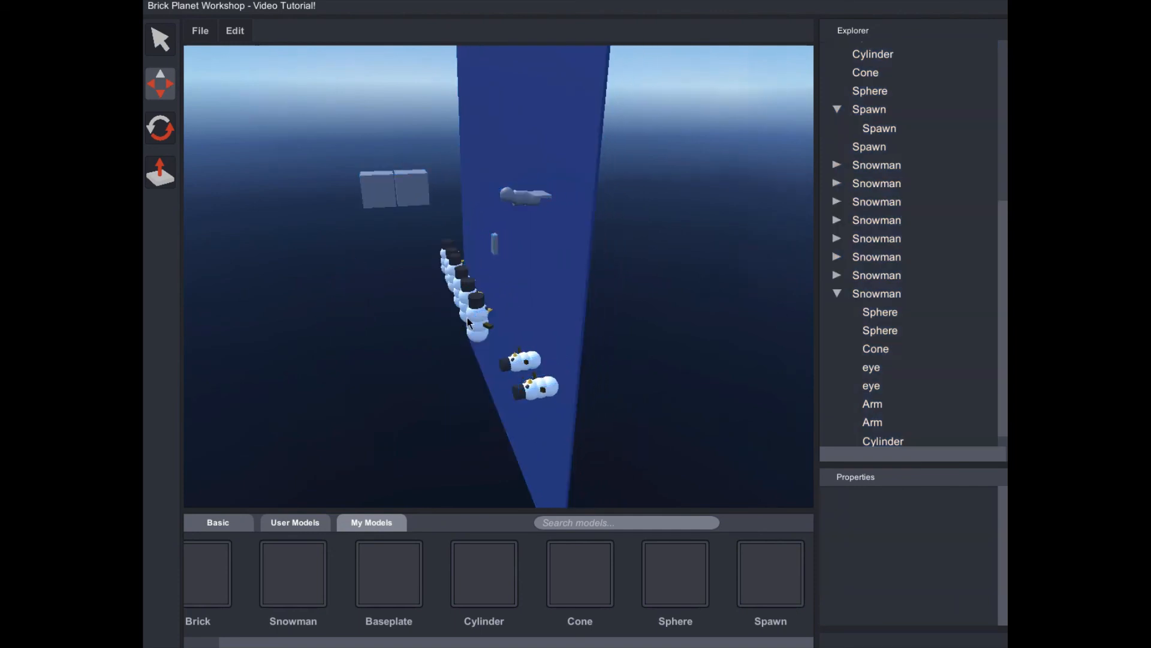
pyautogui.moveTo(463, 329); pyautogui.dragTo(400, 331)
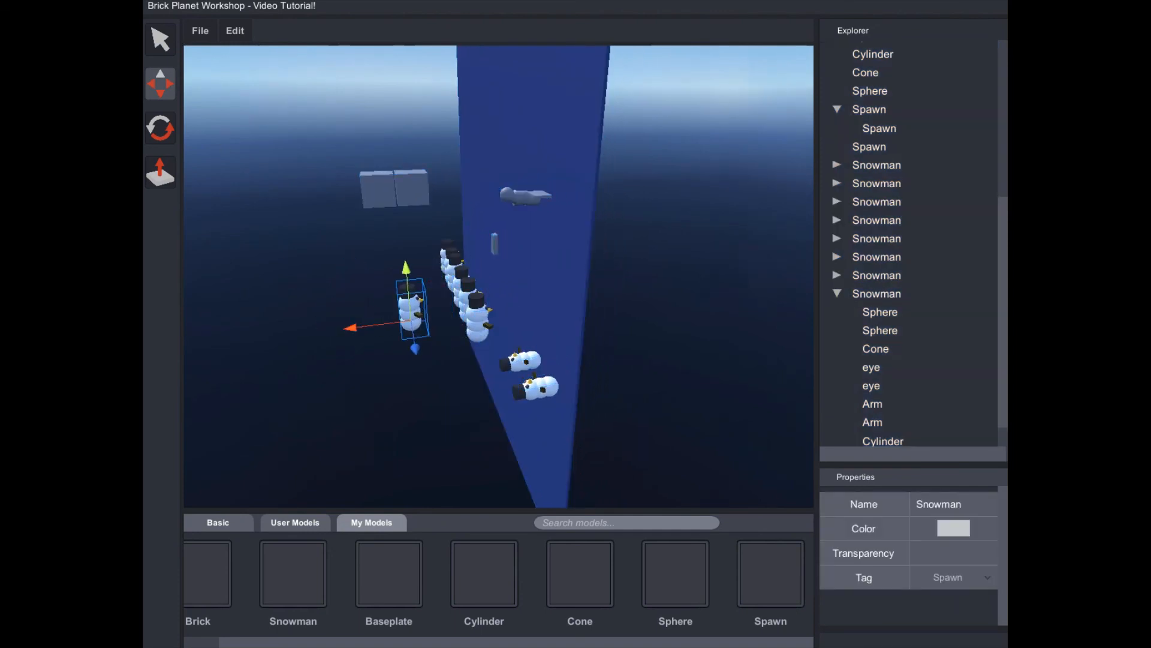
# Save the place locally under the name 123.
pyautogui.click(198, 30)
pyautogui.click(228, 55)
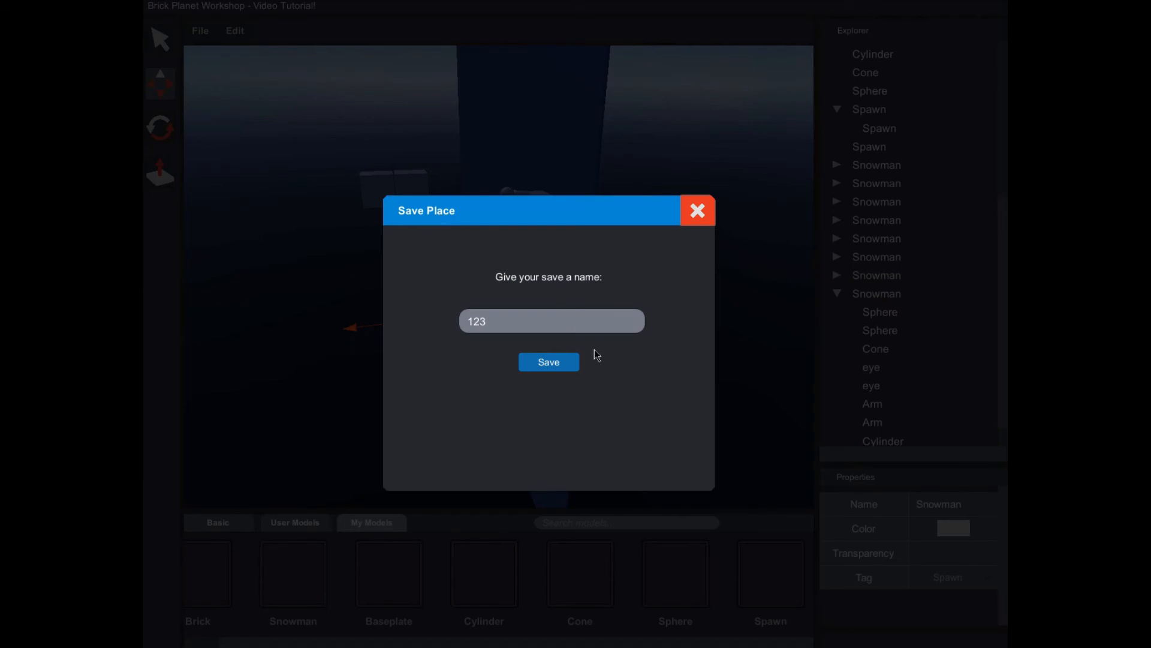
pyautogui.click(564, 362)
pyautogui.click(530, 364)
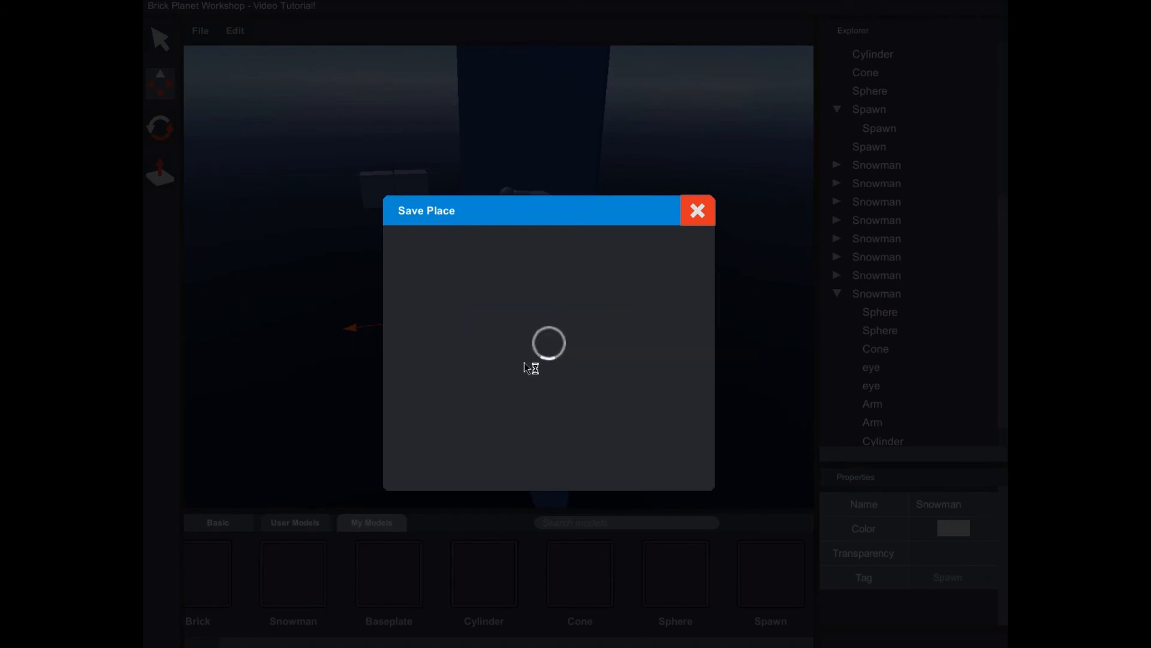
pyautogui.click(682, 210)
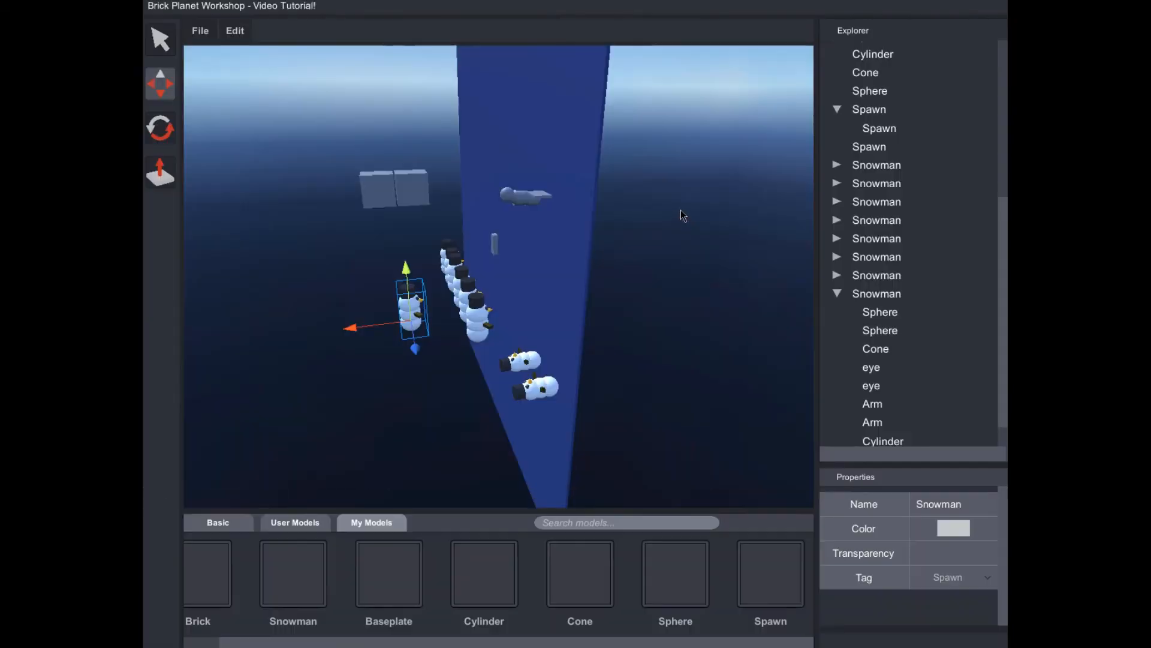
# Box-select all the objects in the scene together with the blue Baseplate.
pyautogui.click(581, 139)
pyautogui.moveTo(581, 140); pyautogui.dragTo(613, 164, button='right')
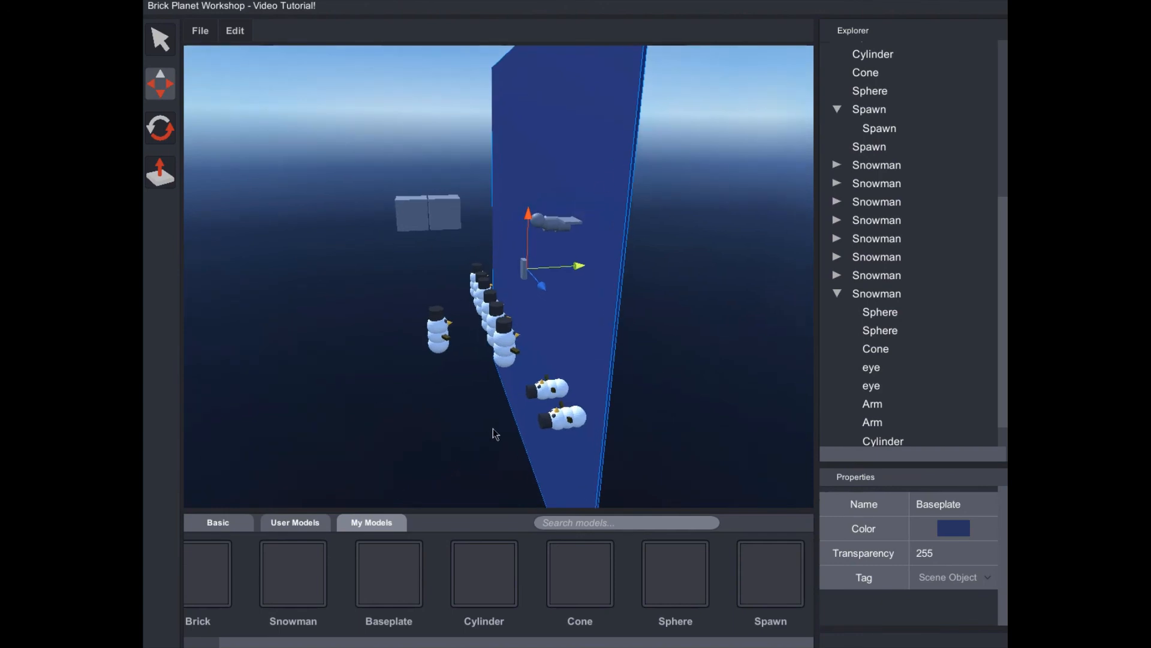
pyautogui.moveTo(411, 129); pyautogui.dragTo(665, 461)
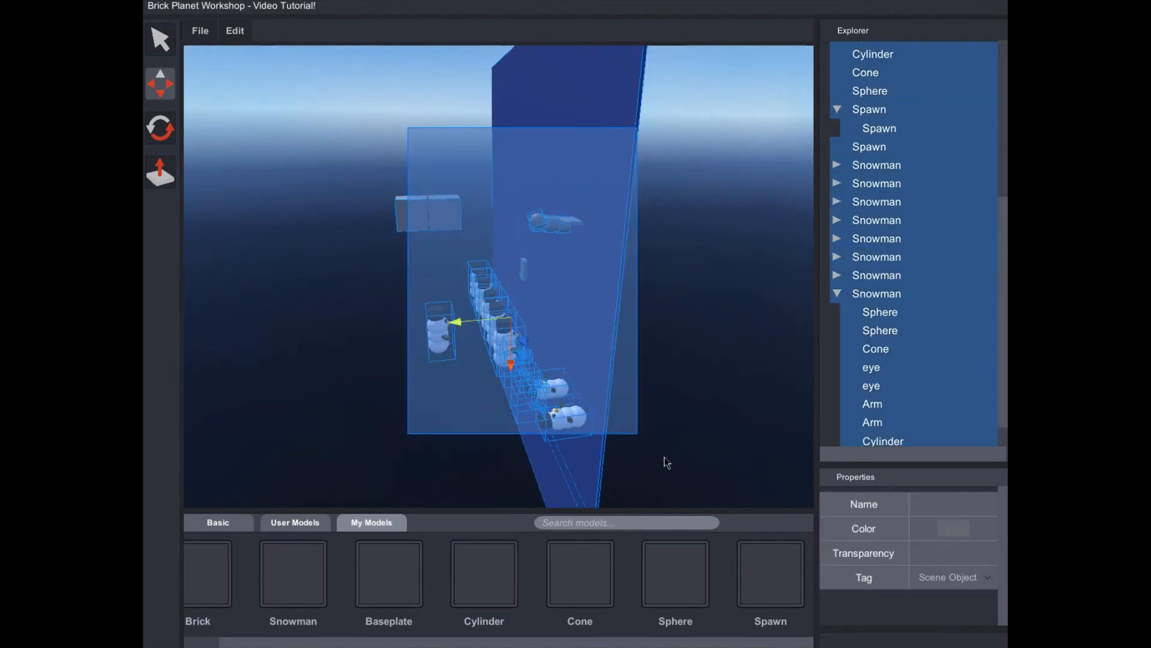
pyautogui.moveTo(579, 346); pyautogui.dragTo(393, 168, button='right')
pyautogui.moveTo(344, 88)
pyautogui.mouseDown()
pyautogui.moveTo(715, 519)
pyautogui.moveTo(749, 624)
pyautogui.mouseUp()
pyautogui.moveTo(749, 624)
pyautogui.mouseDown(button='right')
pyautogui.moveTo(752, 647)
pyautogui.moveTo(754, 0)
pyautogui.mouseUp(button='right')
pyautogui.press('s')
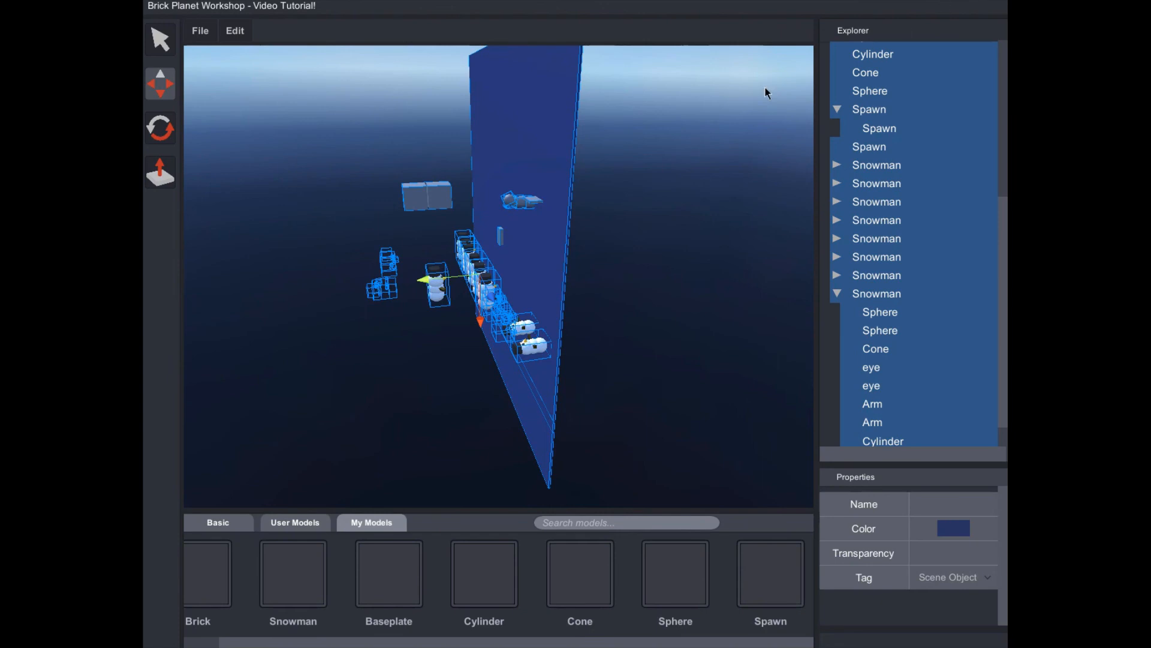
pyautogui.click(733, 105)
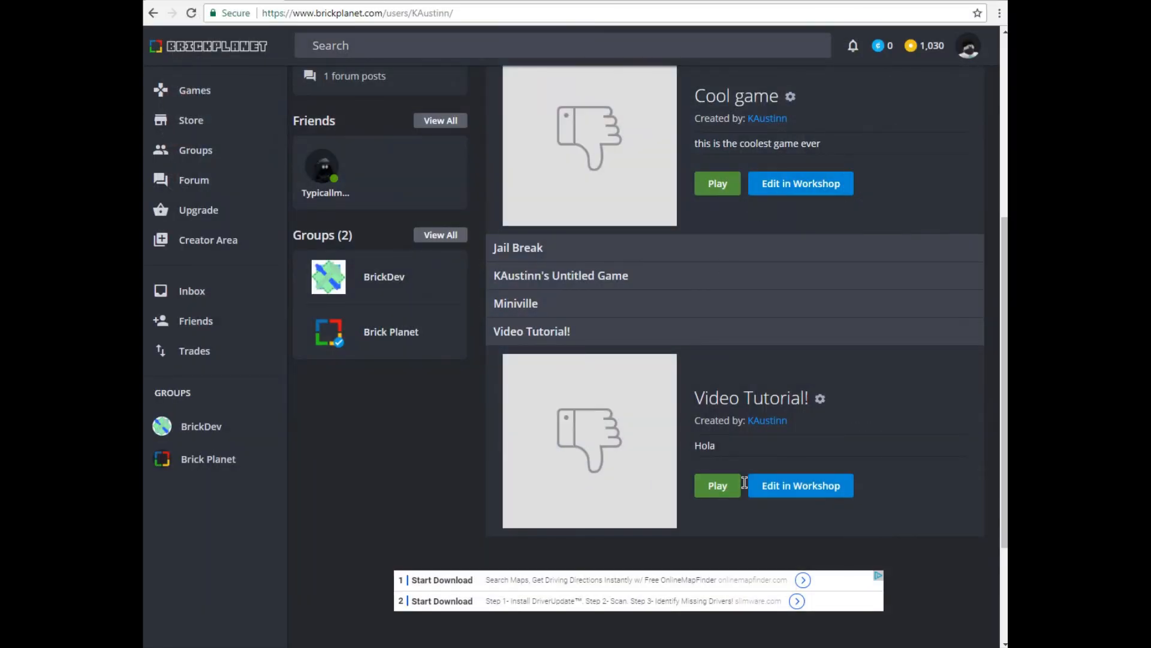
# Reopen Video Tutorial! in the Workshop from the profile's game list and load the locally saved place 123.
pyautogui.click(799, 489)
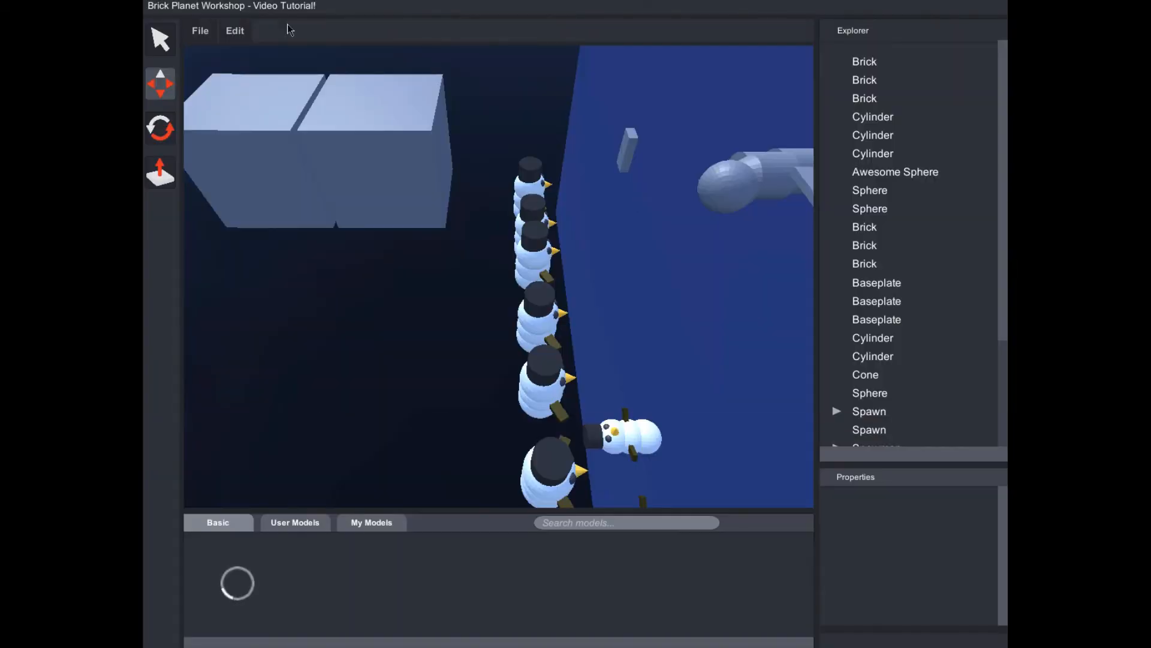
pyautogui.click(200, 31)
pyautogui.click(218, 70)
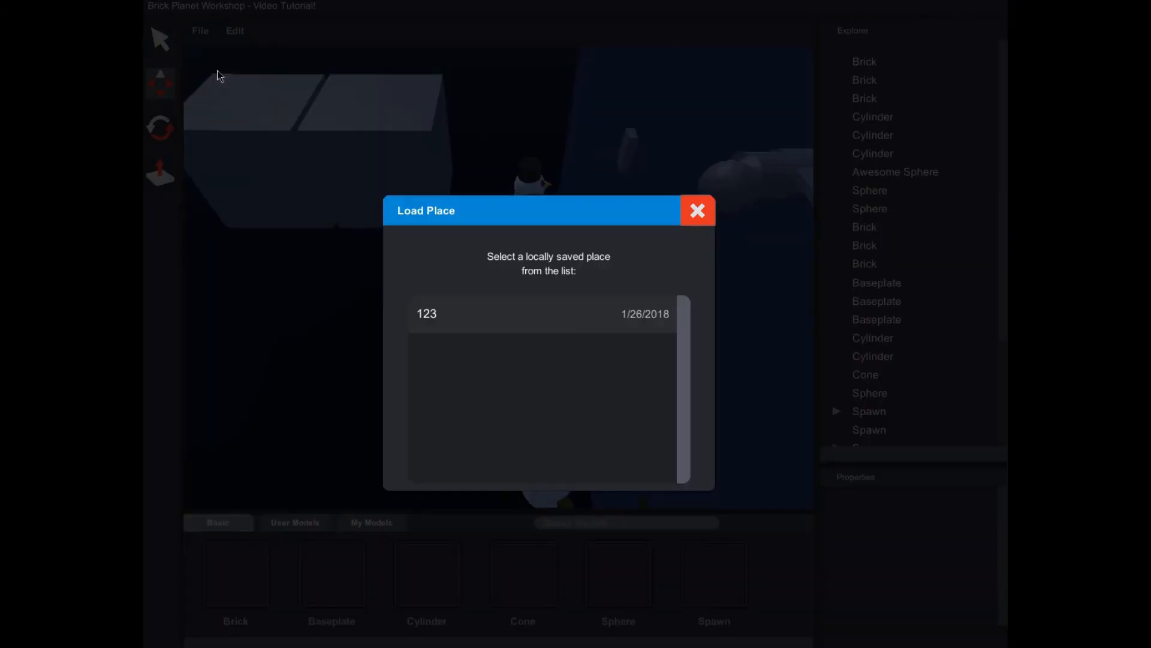
pyautogui.click(650, 314)
pyautogui.click(507, 380)
# Examine the loaded place up close and from both sides of the Baseplate, including the moved snowman and the Spawn blocks.
pyautogui.press('s')
pyautogui.moveTo(539, 232)
pyautogui.mouseDown(button='right')
pyautogui.moveTo(507, 243)
pyautogui.moveTo(539, 239)
pyautogui.moveTo(538, 213)
pyautogui.mouseUp(button='right')
pyautogui.press('w')
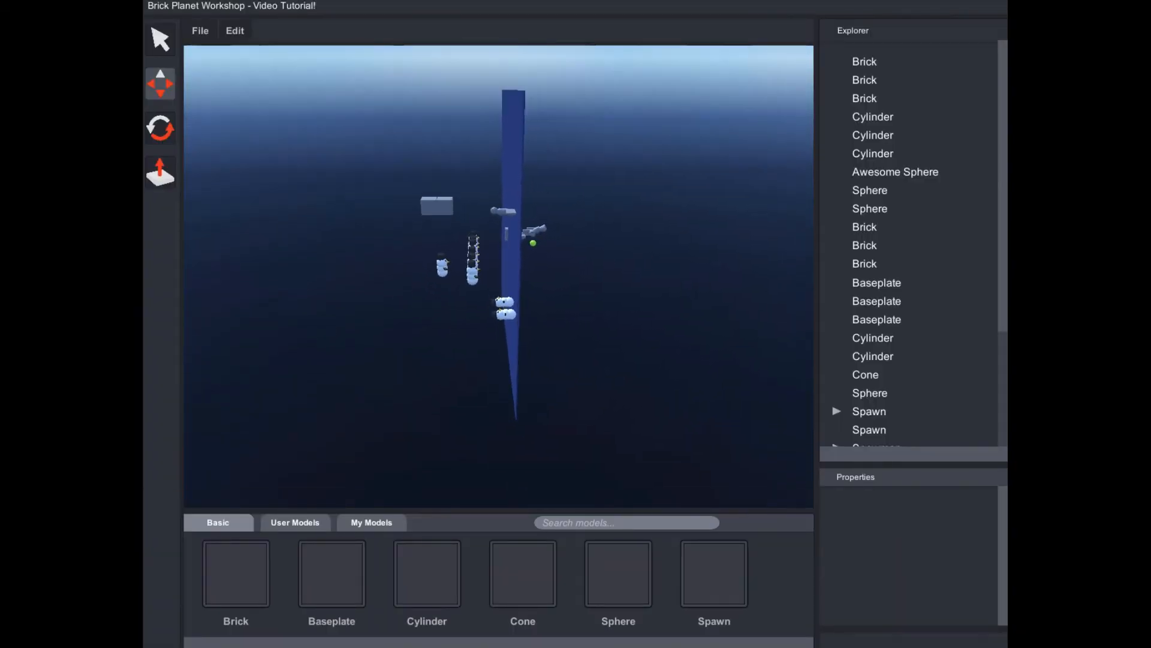
pyautogui.press('w')
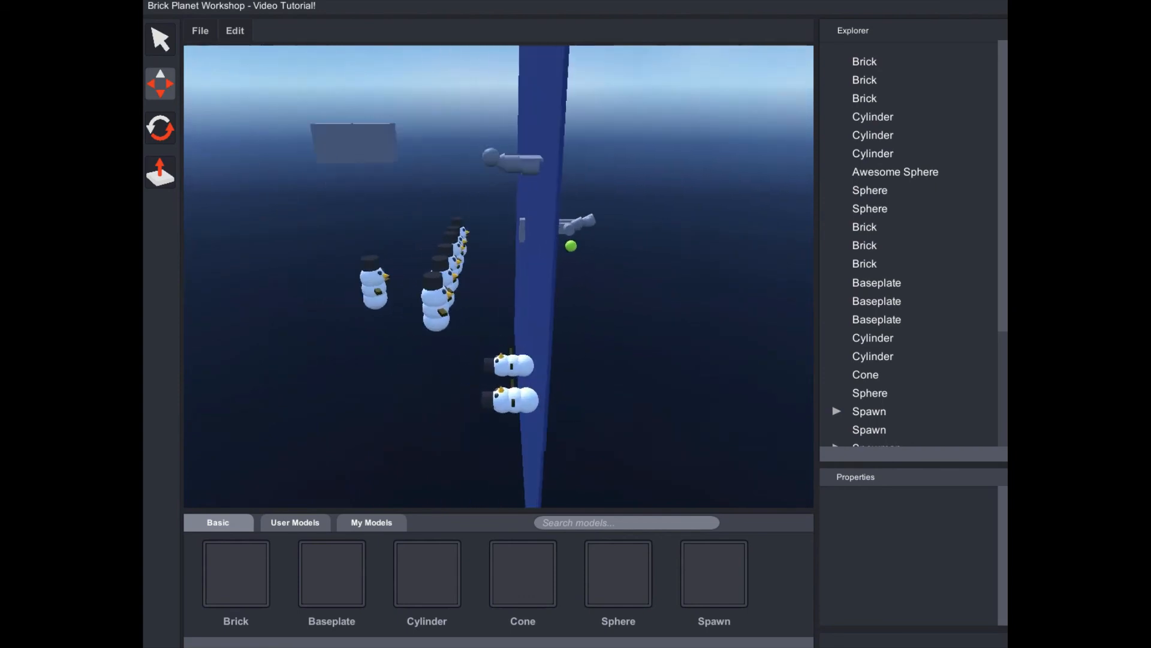
pyautogui.press('w')
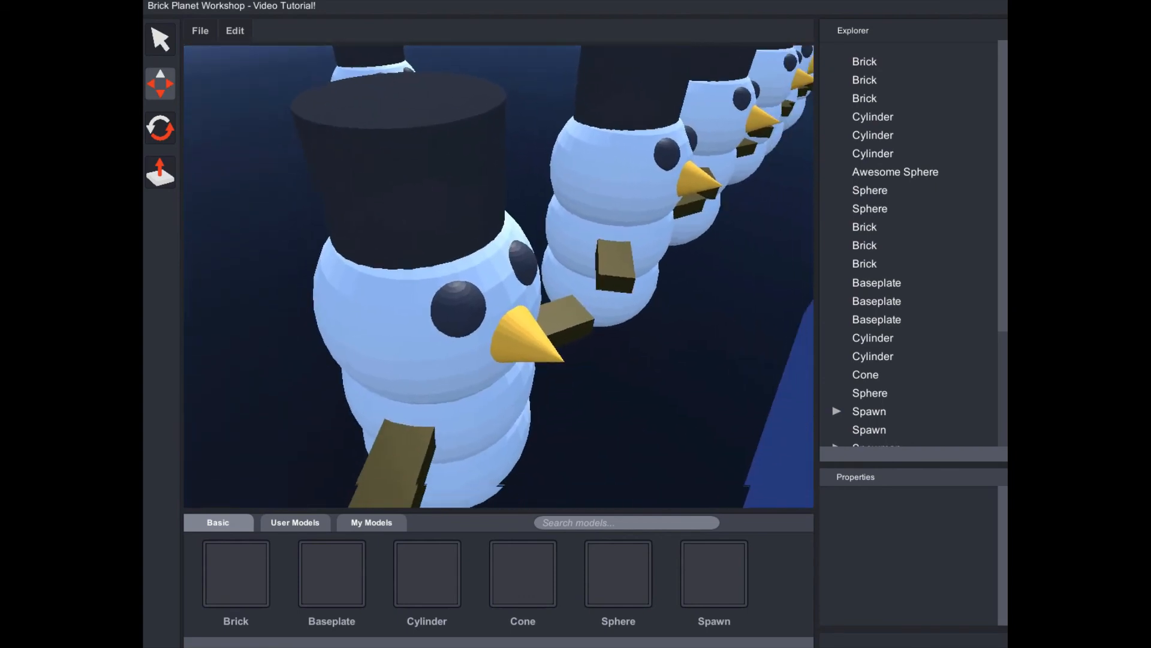
pyautogui.press('s')
pyautogui.press('s')
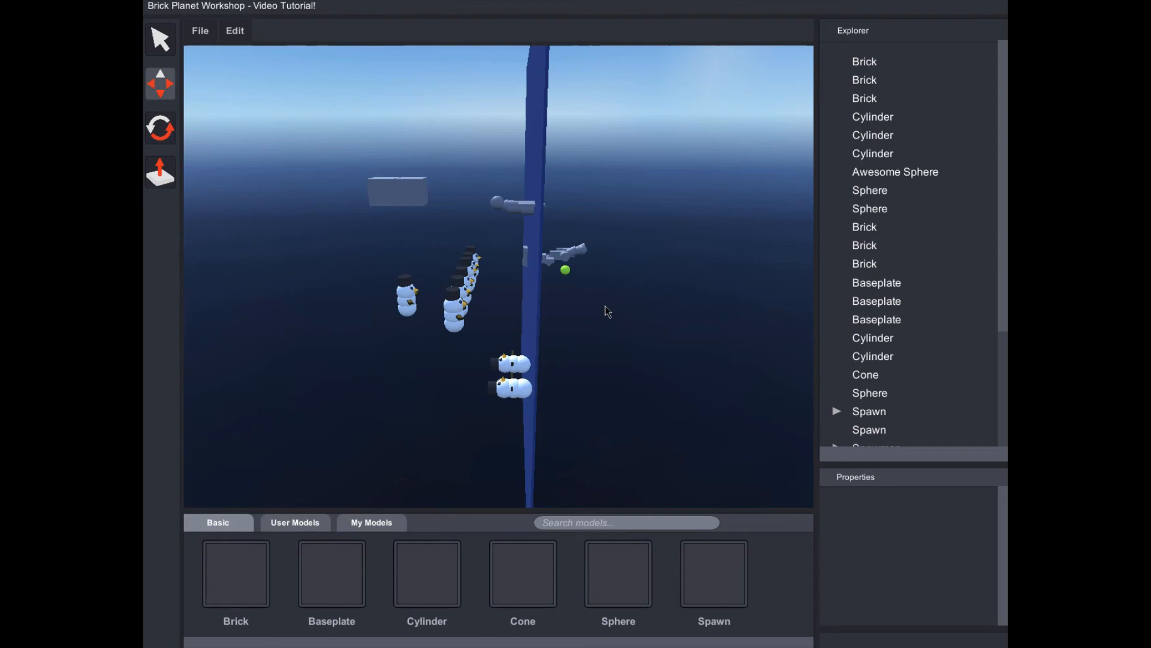
pyautogui.moveTo(517, 251); pyautogui.dragTo(586, 152, button='right')
pyautogui.press('w')
pyautogui.press('e')
pyautogui.press('w')
pyautogui.press('s')
pyautogui.press('e')
pyautogui.press('a')
pyautogui.press('d')
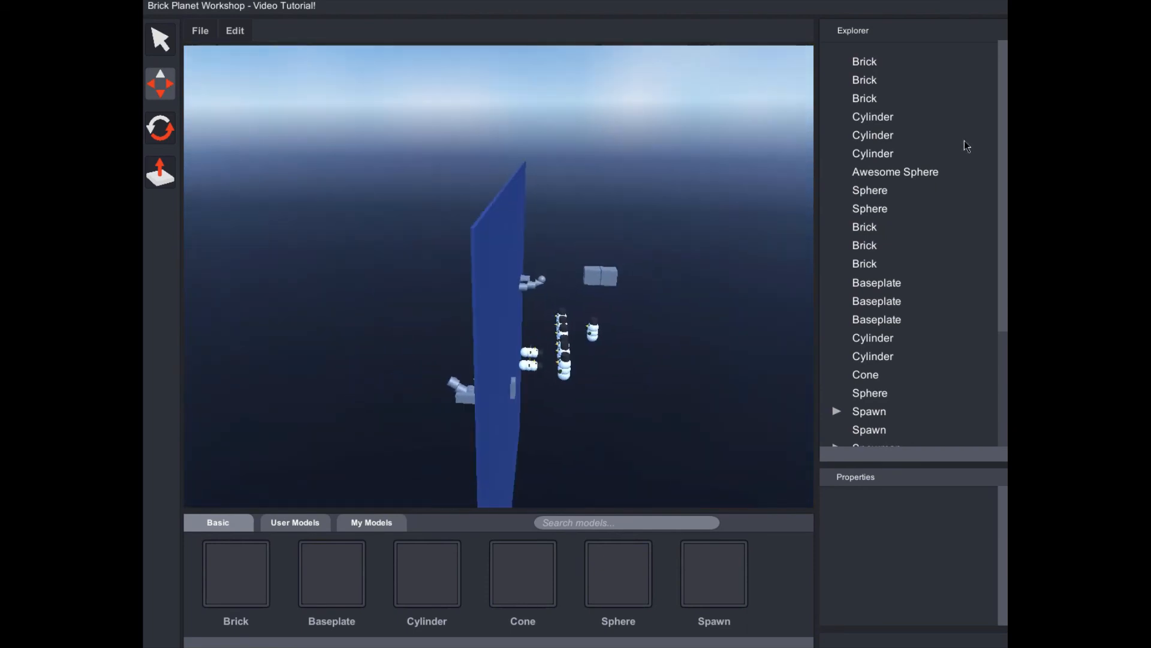